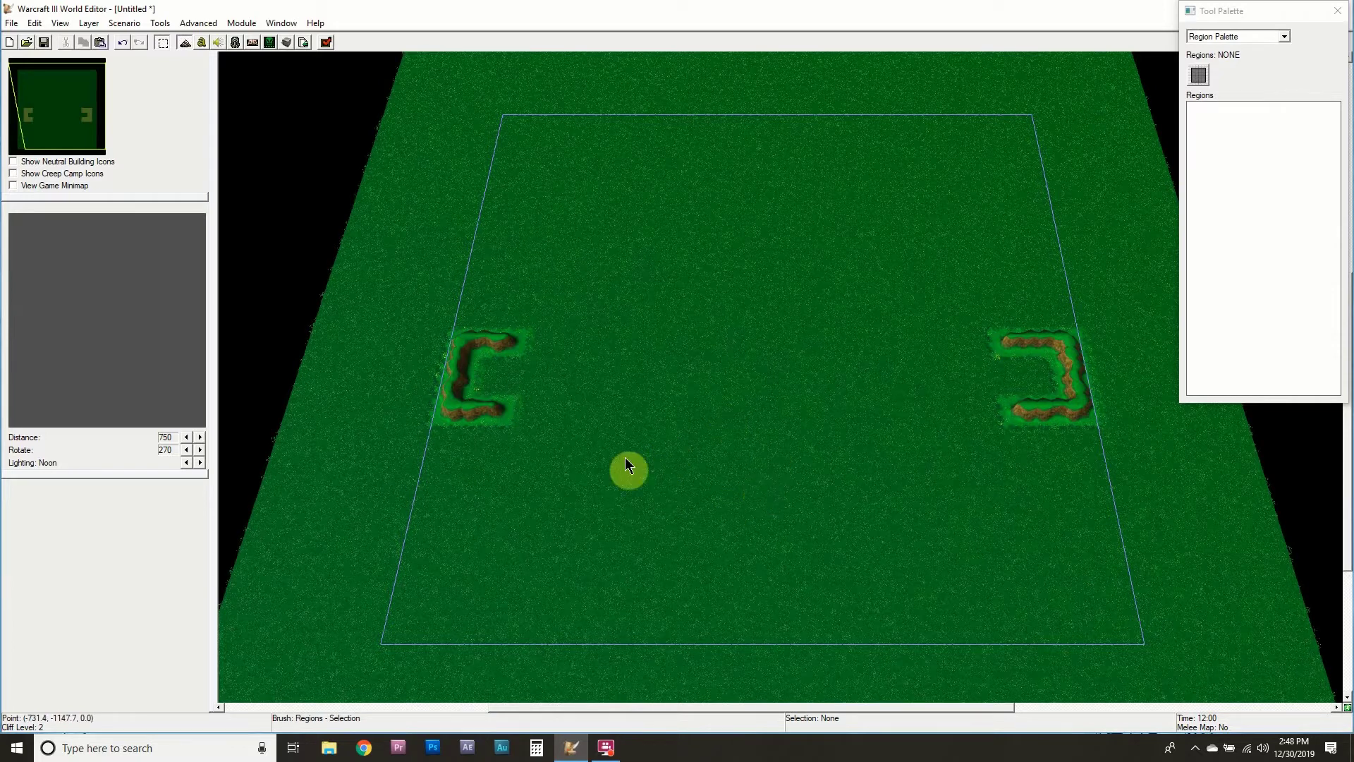
Switch to terrain editing and examine the two C-shaped cliff goals at the west and east ends of the map.
right_click_drag(846, 452, 819, 423)
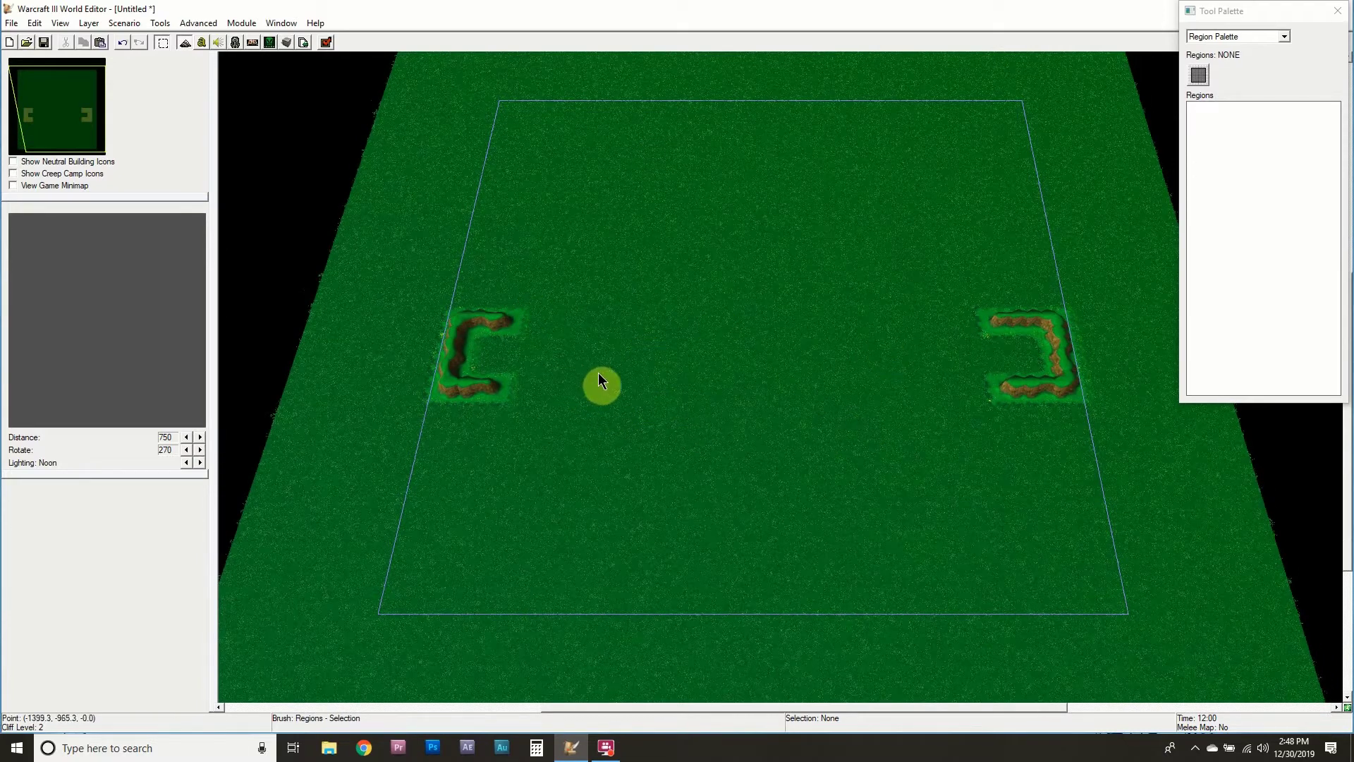
key("t")
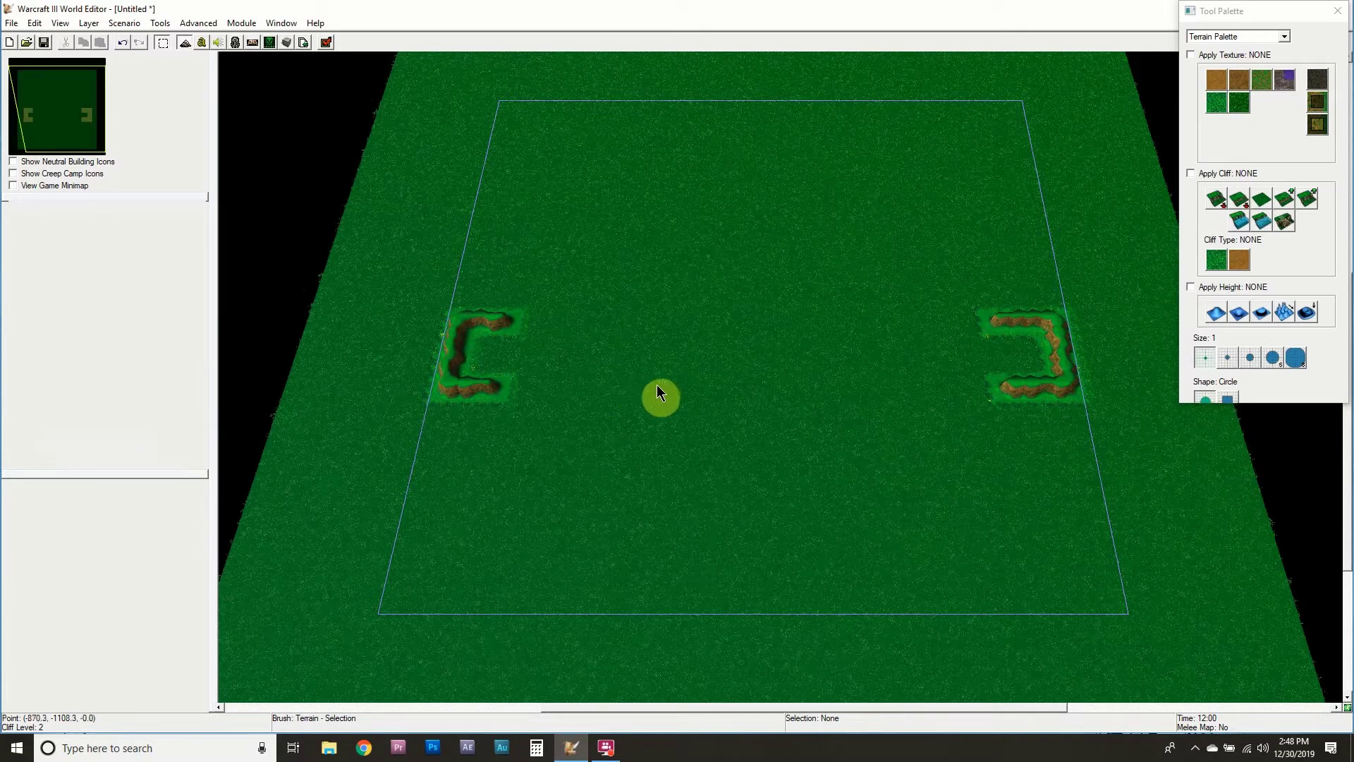
scroll(649, 375, "up", 4)
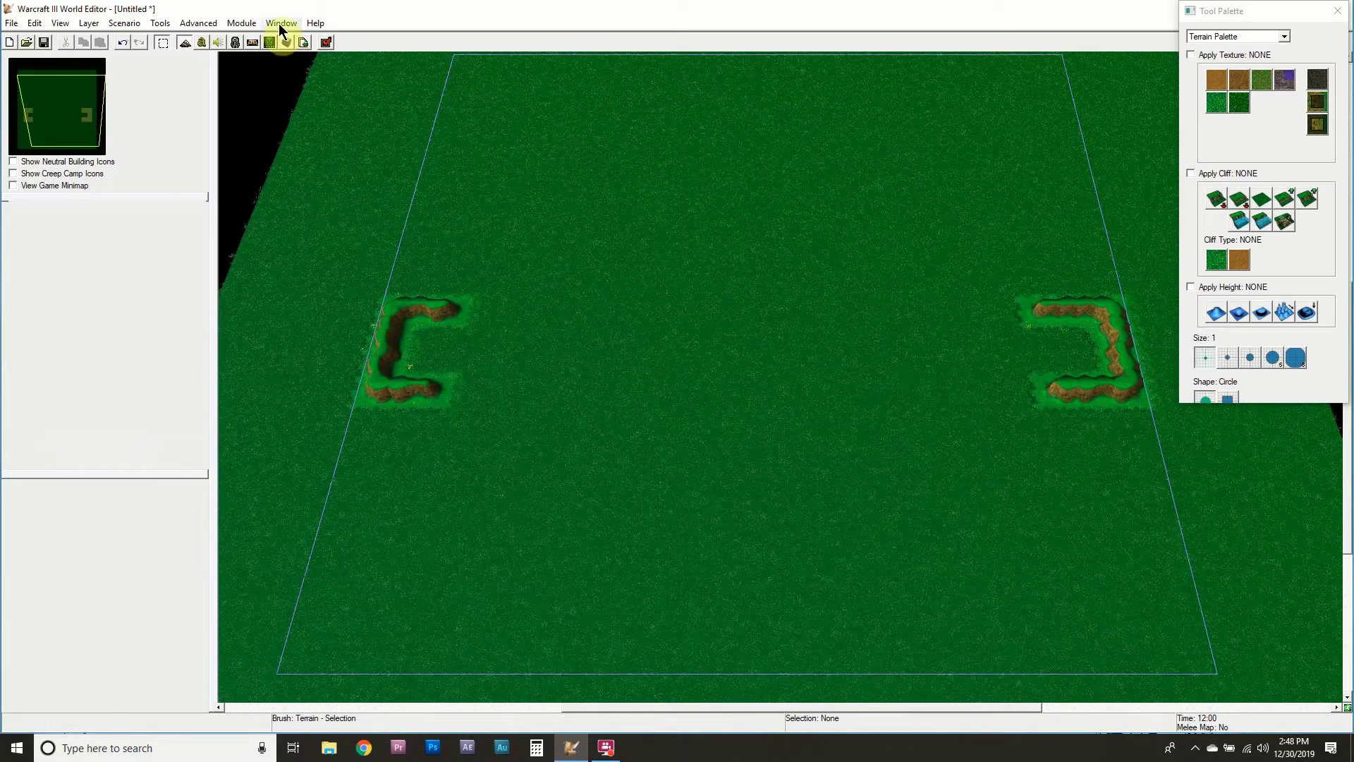
left_click(277, 21)
mouse_move(310, 41)
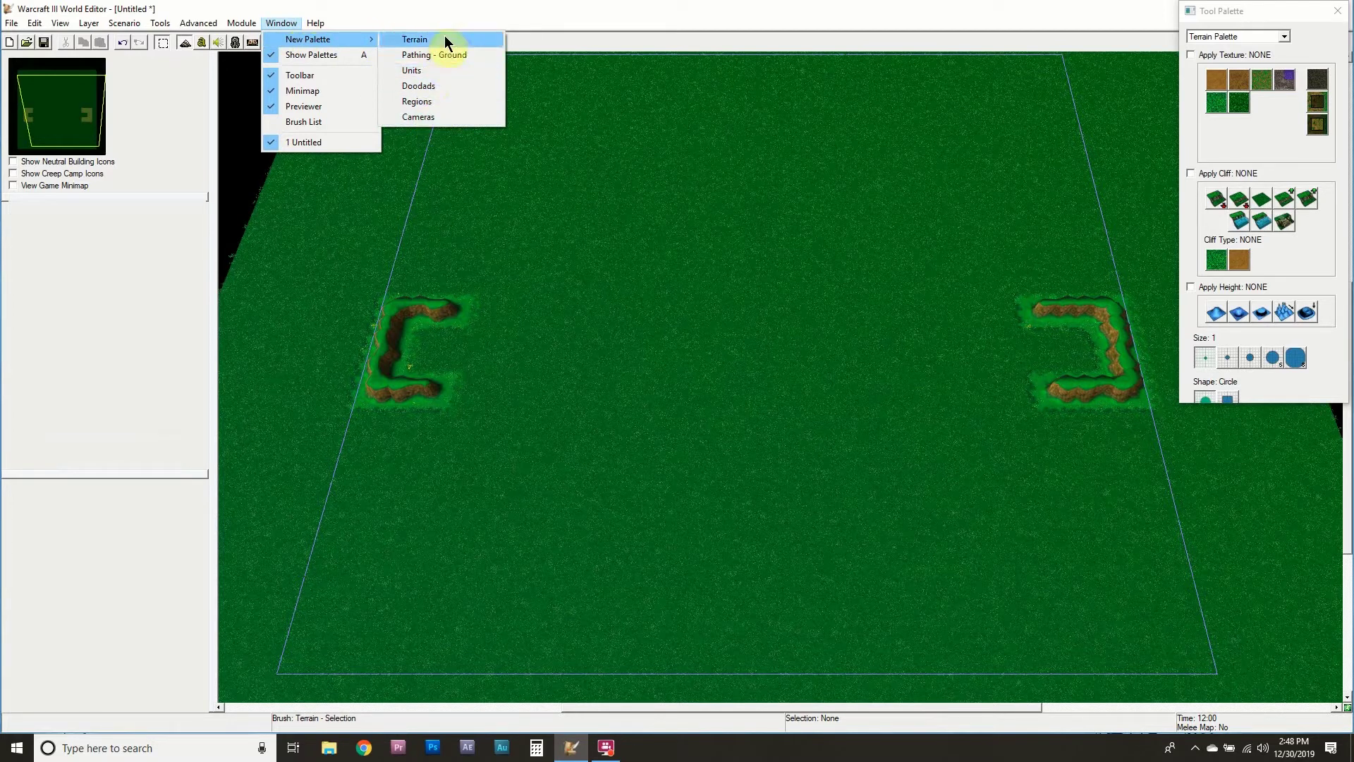
left_click(636, 151)
scroll(636, 189, "up", 5)
scroll(526, 302, "down", 4)
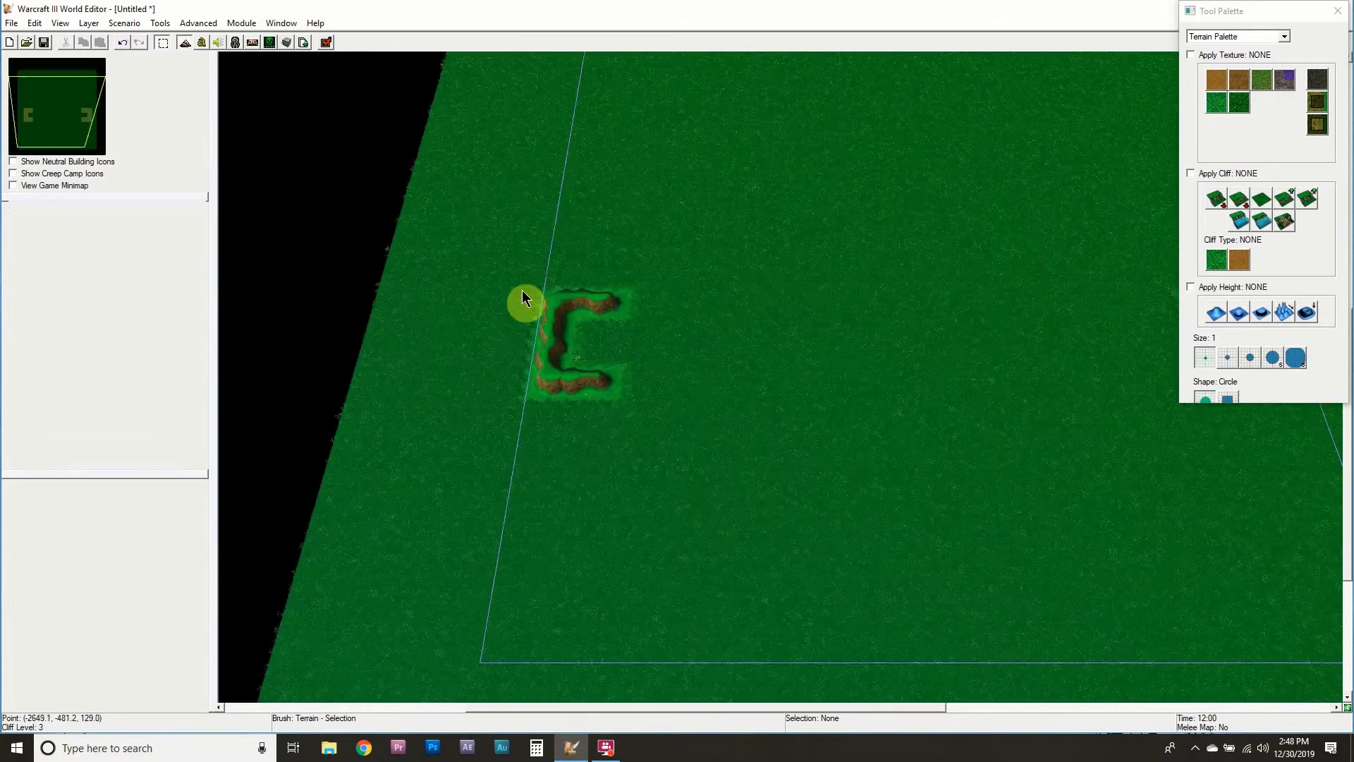
scroll(502, 296, "down", 1)
scroll(599, 314, "up", 1)
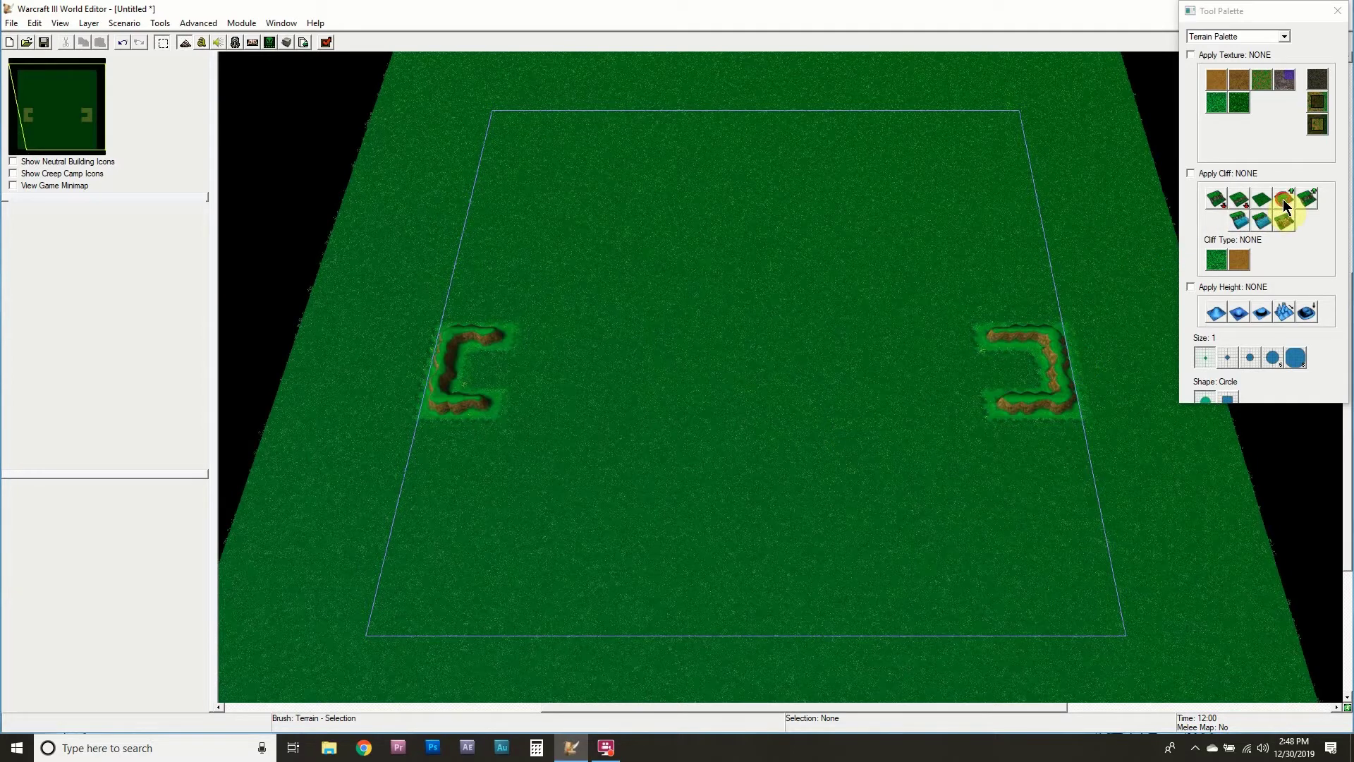
Try raising a small C-shaped grass cliff beside the west goal with Increase One, undo it, and leave the cliff brush.
left_click(1217, 197)
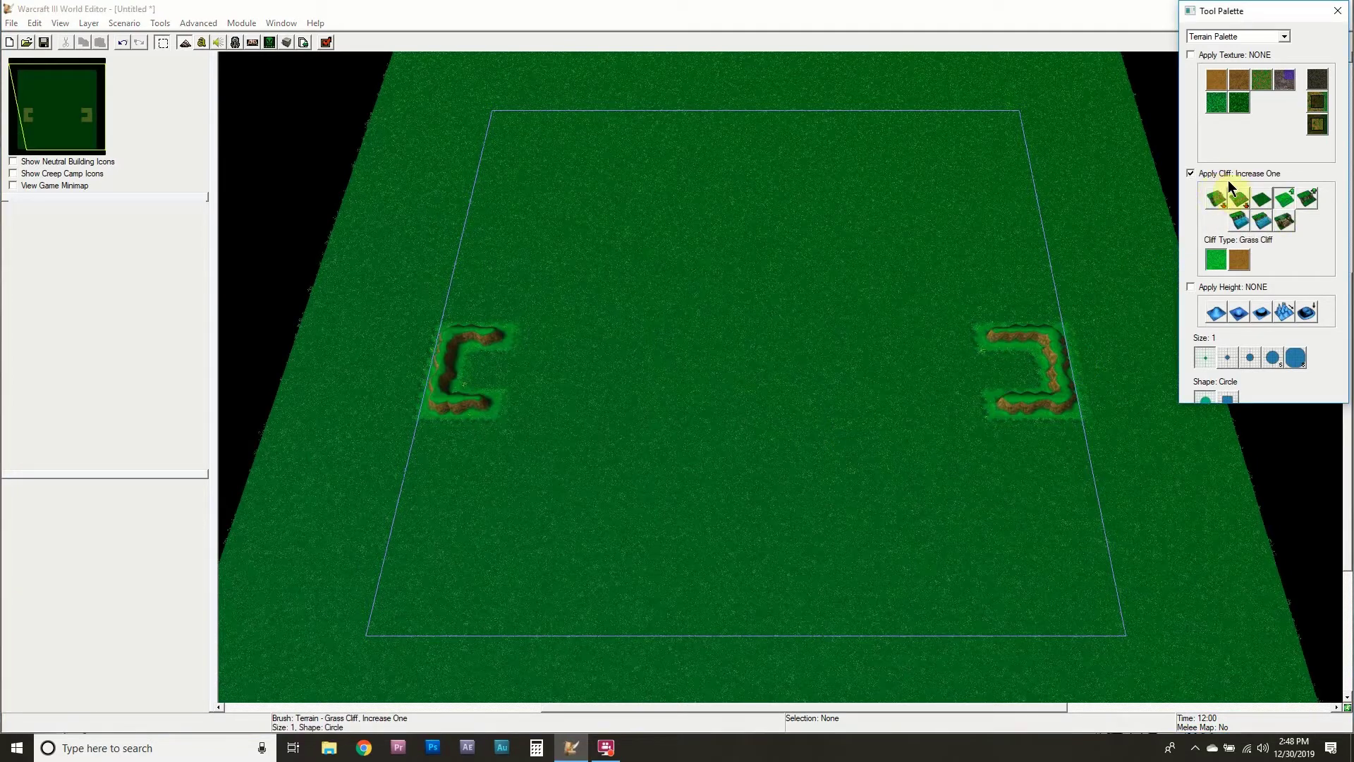
scroll(504, 422, "up", 5)
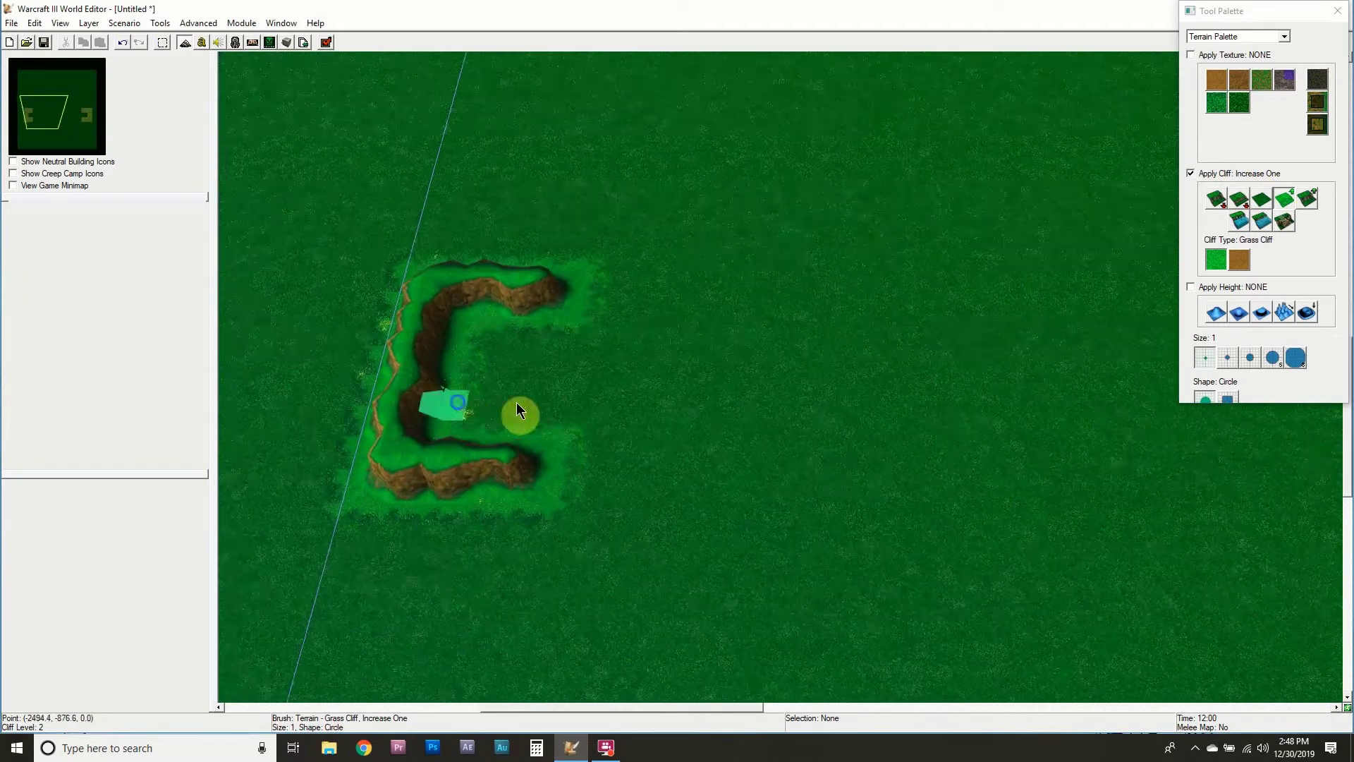
scroll(520, 409, "up", 2)
mouse_move(938, 315)
left_mouse_down()
mouse_move(885, 320)
mouse_move(873, 411)
mouse_move(940, 444)
mouse_move(979, 432)
left_mouse_up()
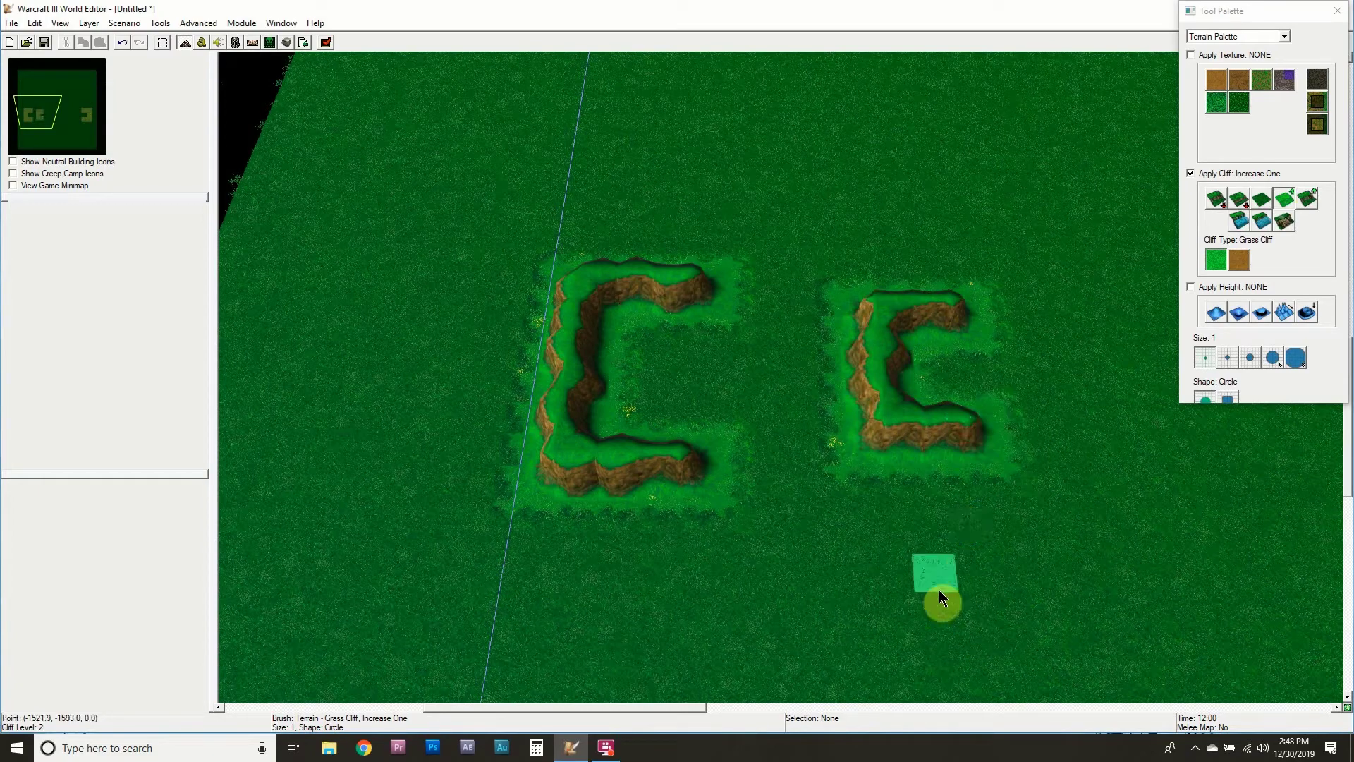
key("ctrl+z")
key("Right")
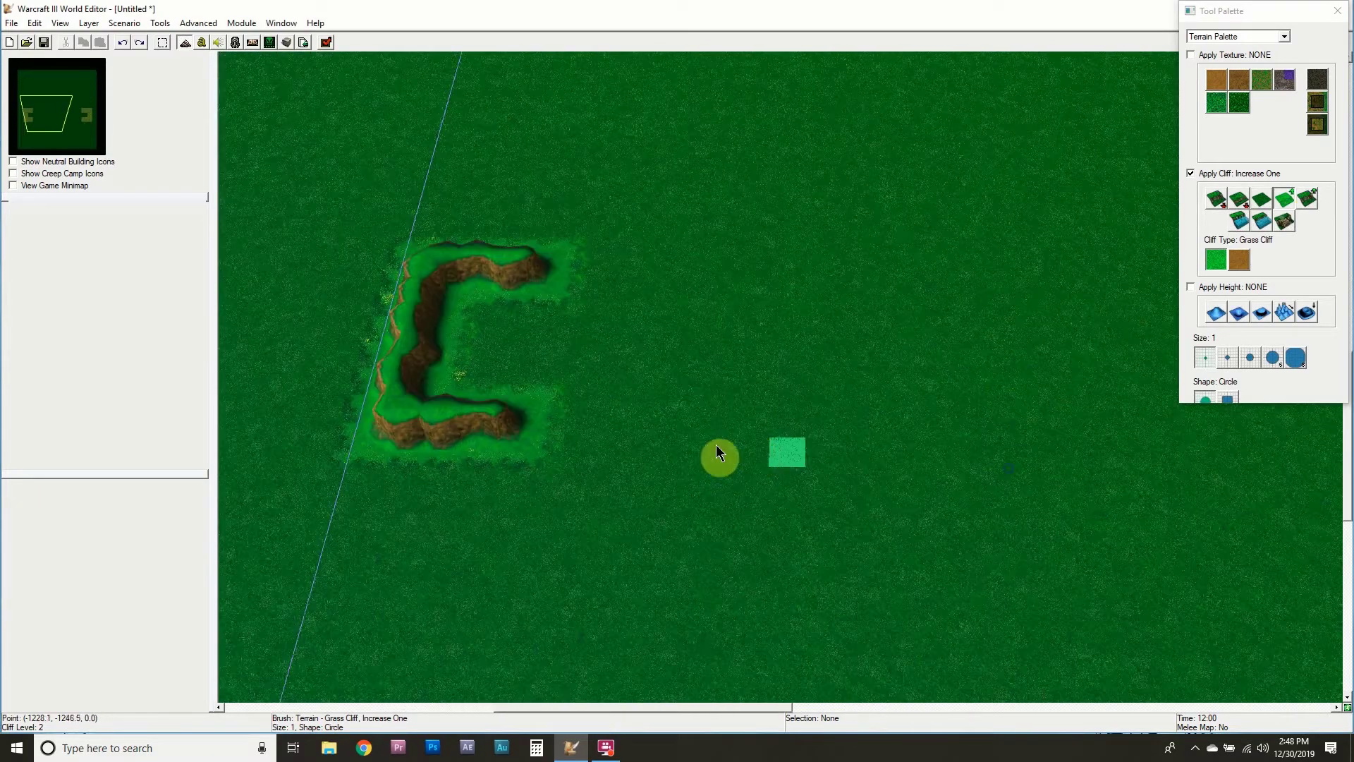
scroll(585, 425, "down", 6)
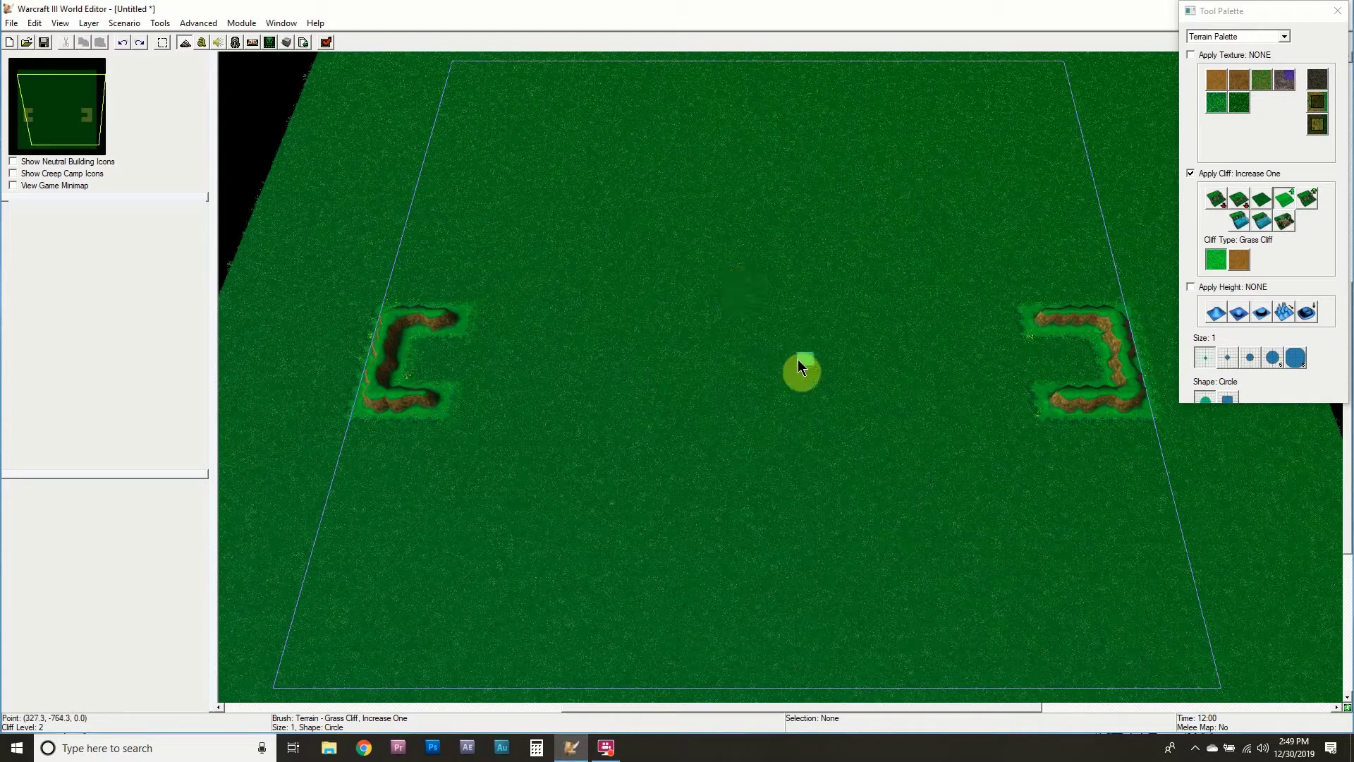
key("Escape")
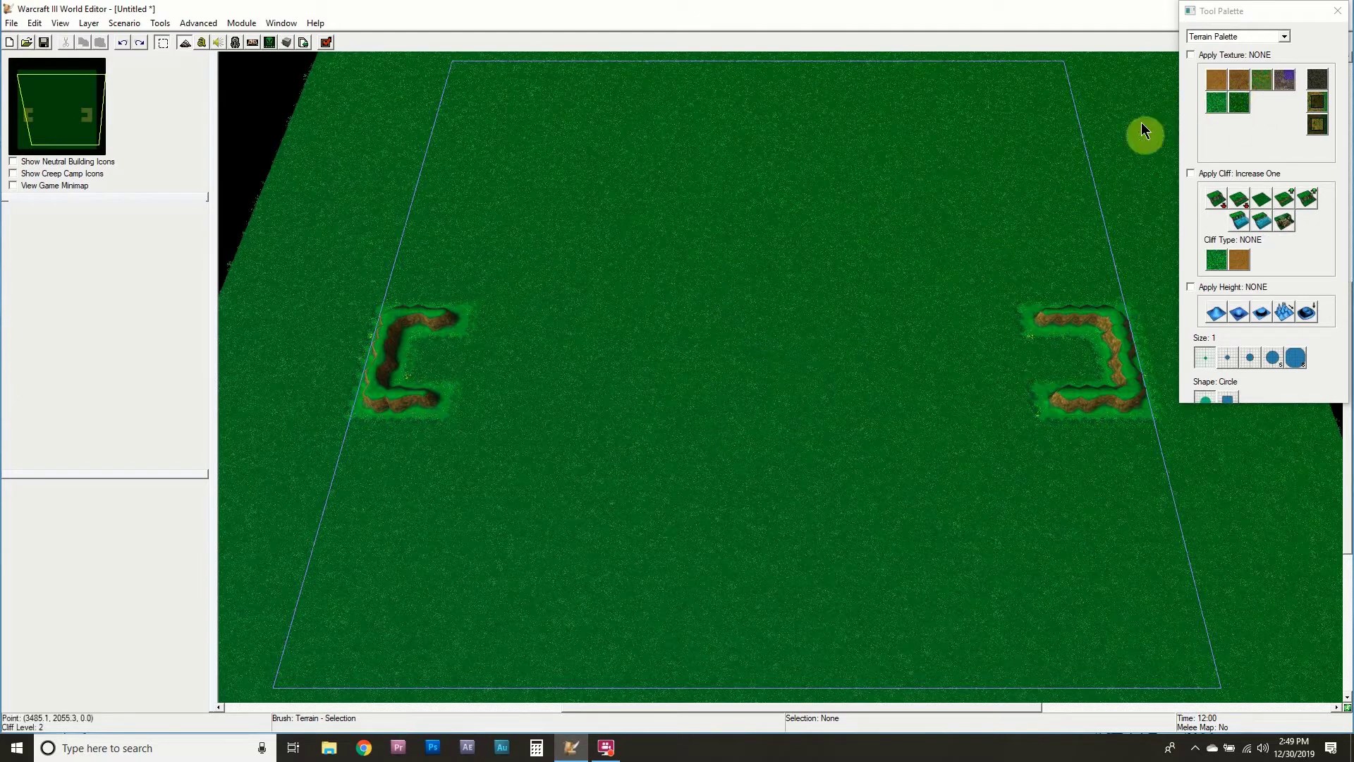
Close the tool palette and open the Trigger Editor, placing its window over the map.
left_click(1337, 10)
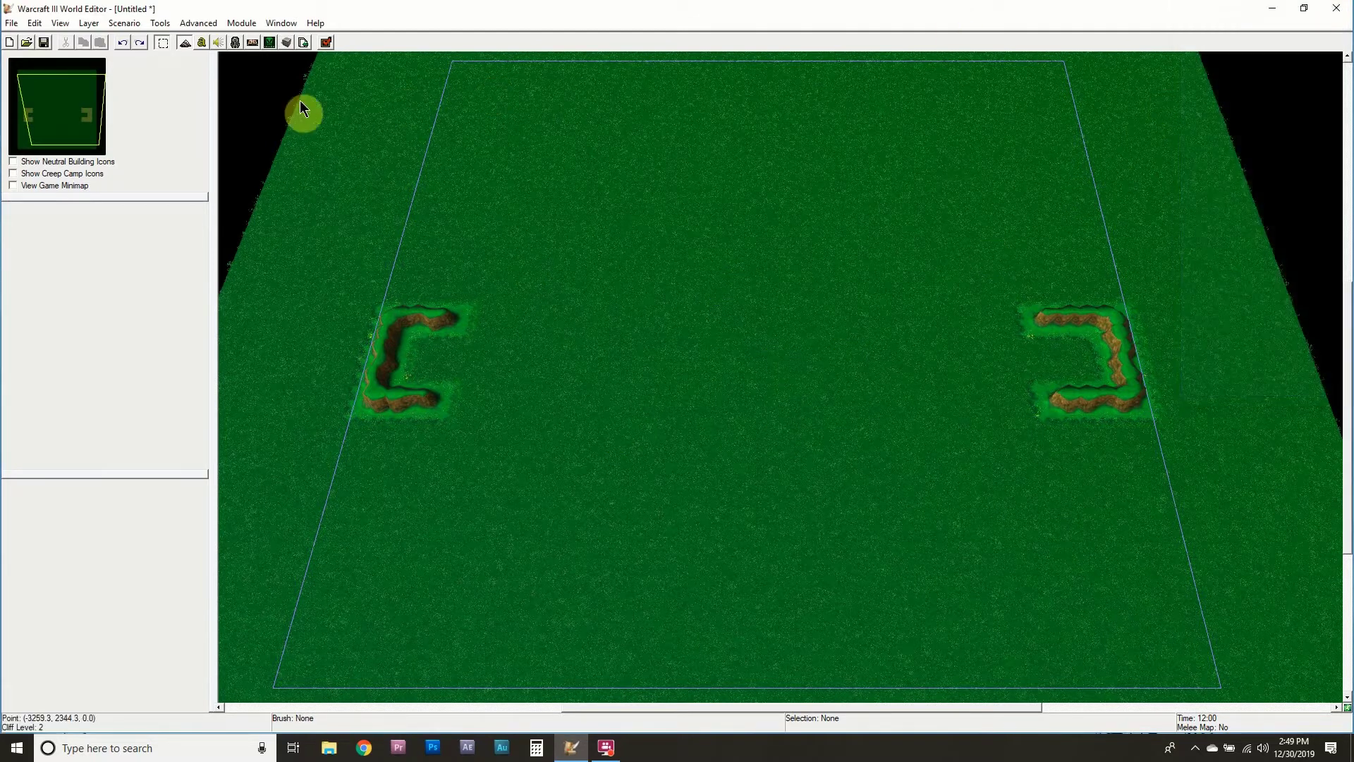
left_click(203, 44)
left_click(573, 180)
left_click_drag(595, 177, 705, 174)
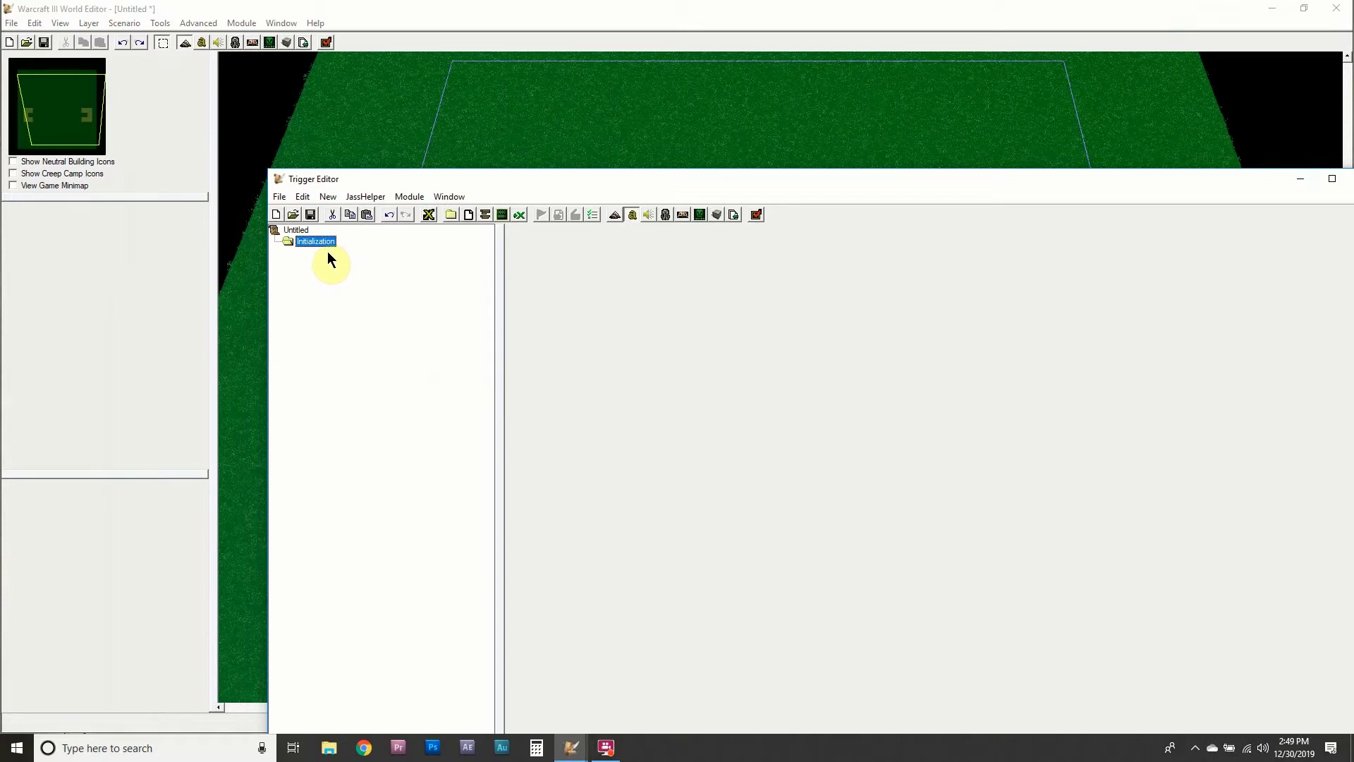
left_click_drag(460, 176, 815, 494)
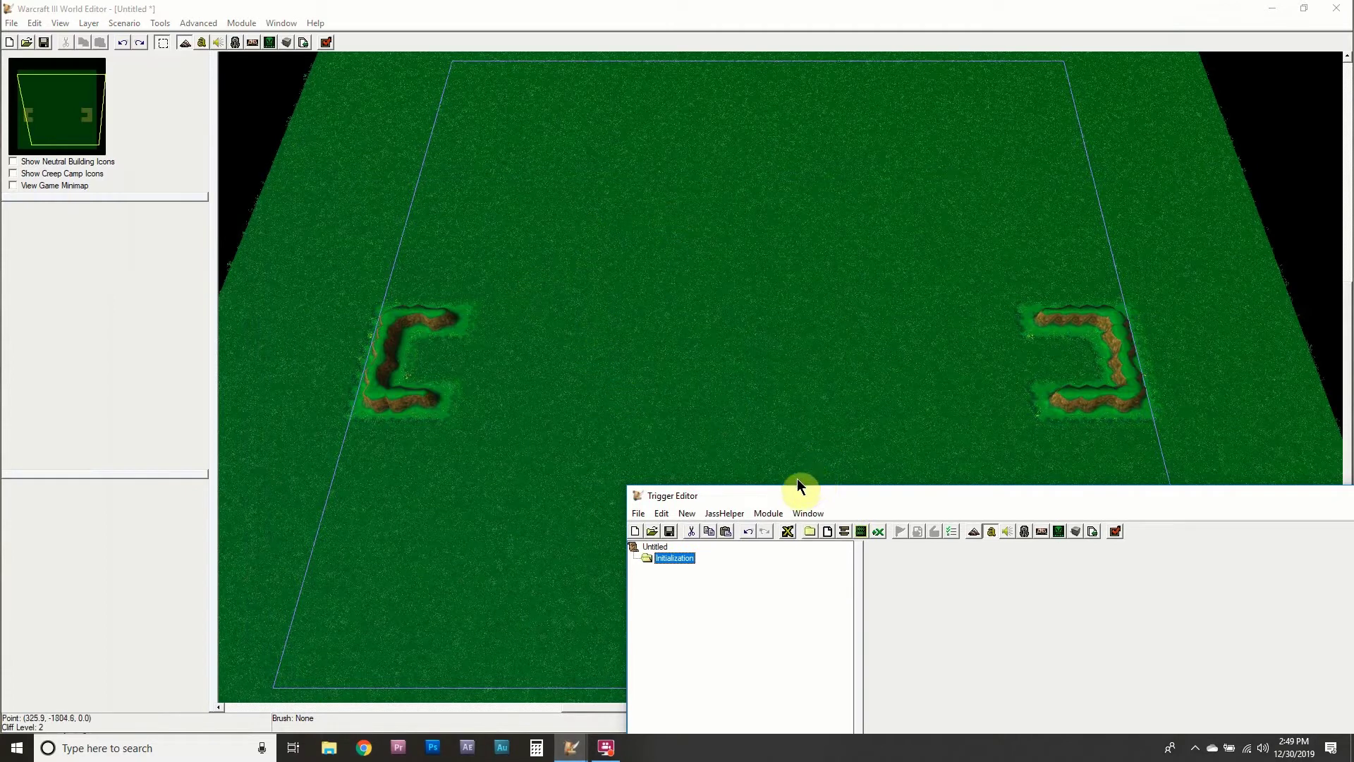
left_click_drag(790, 492, 284, 104)
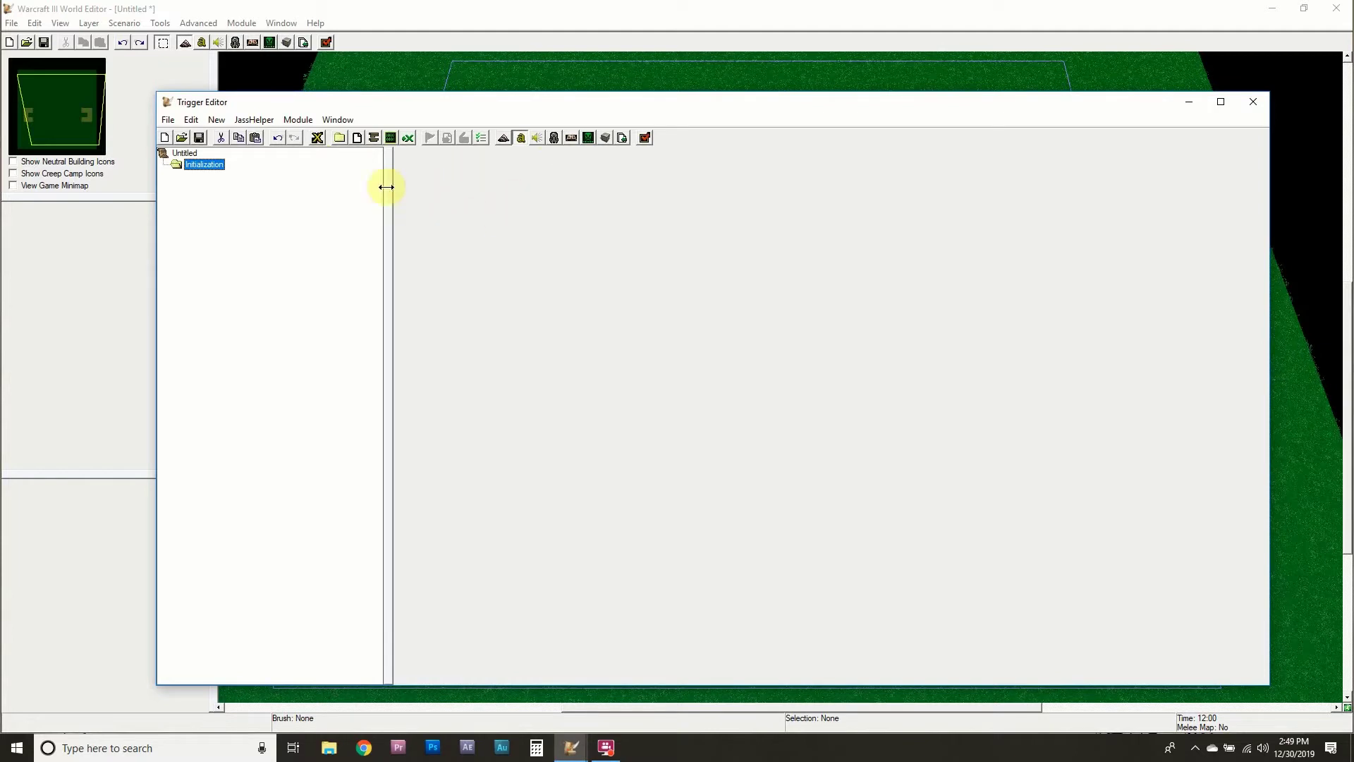
Create a new trigger in the Initialization category and name it Score Left Side.
left_click(360, 138)
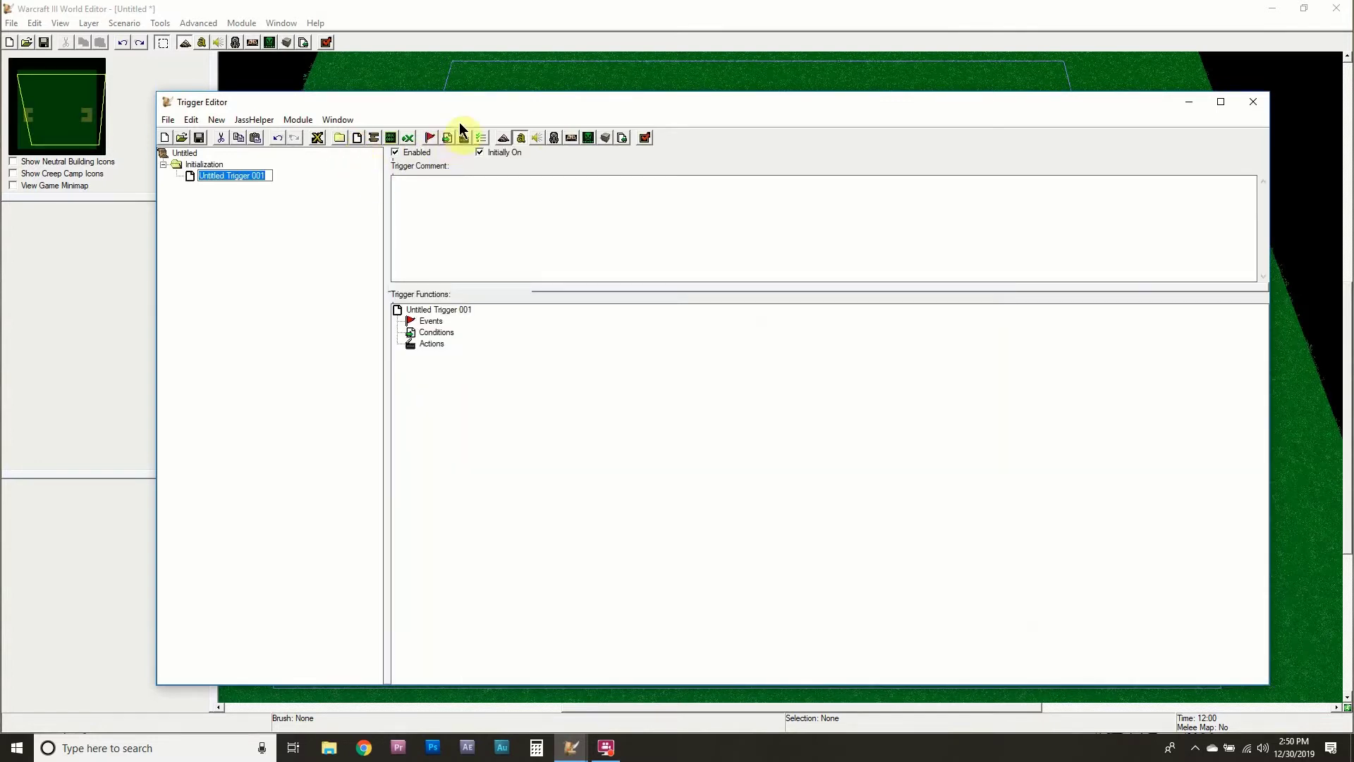
left_click_drag(472, 108, 532, 509)
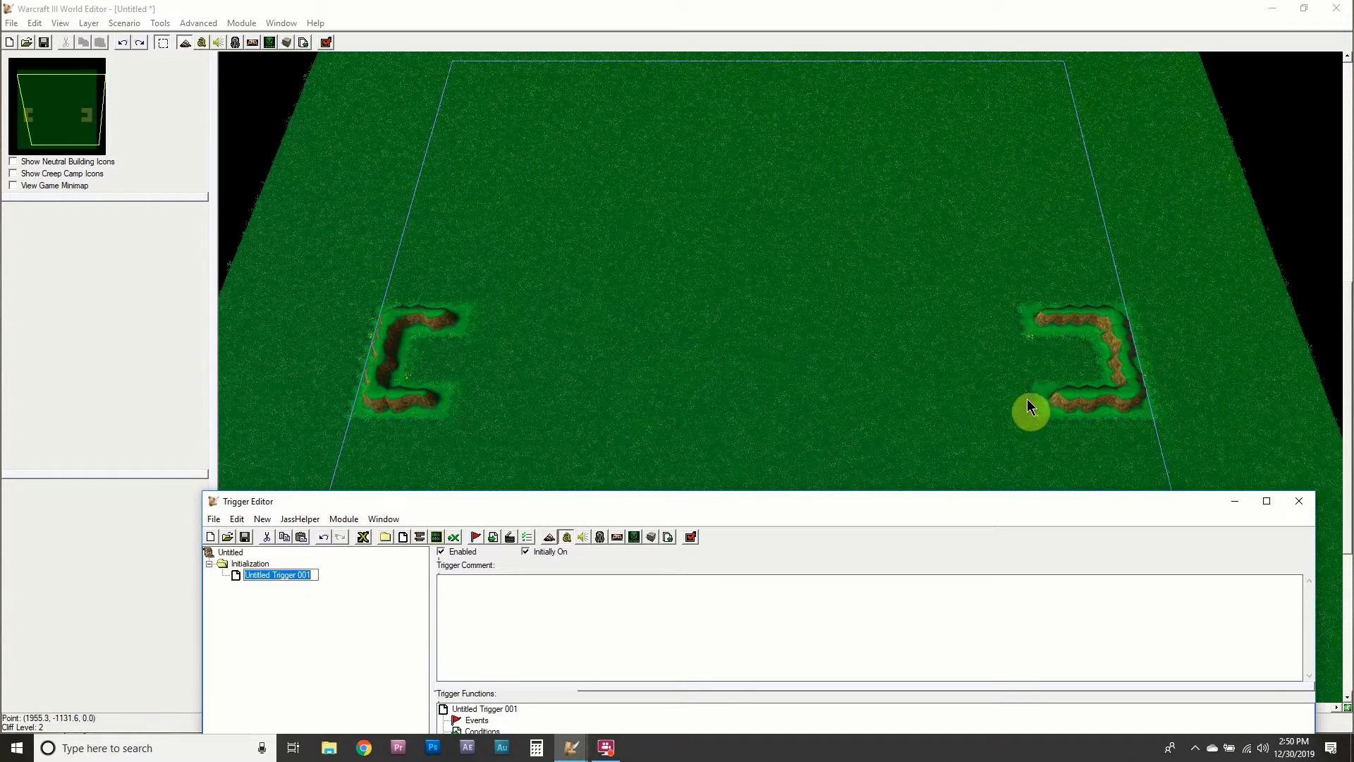
left_click_drag(892, 501, 908, 171)
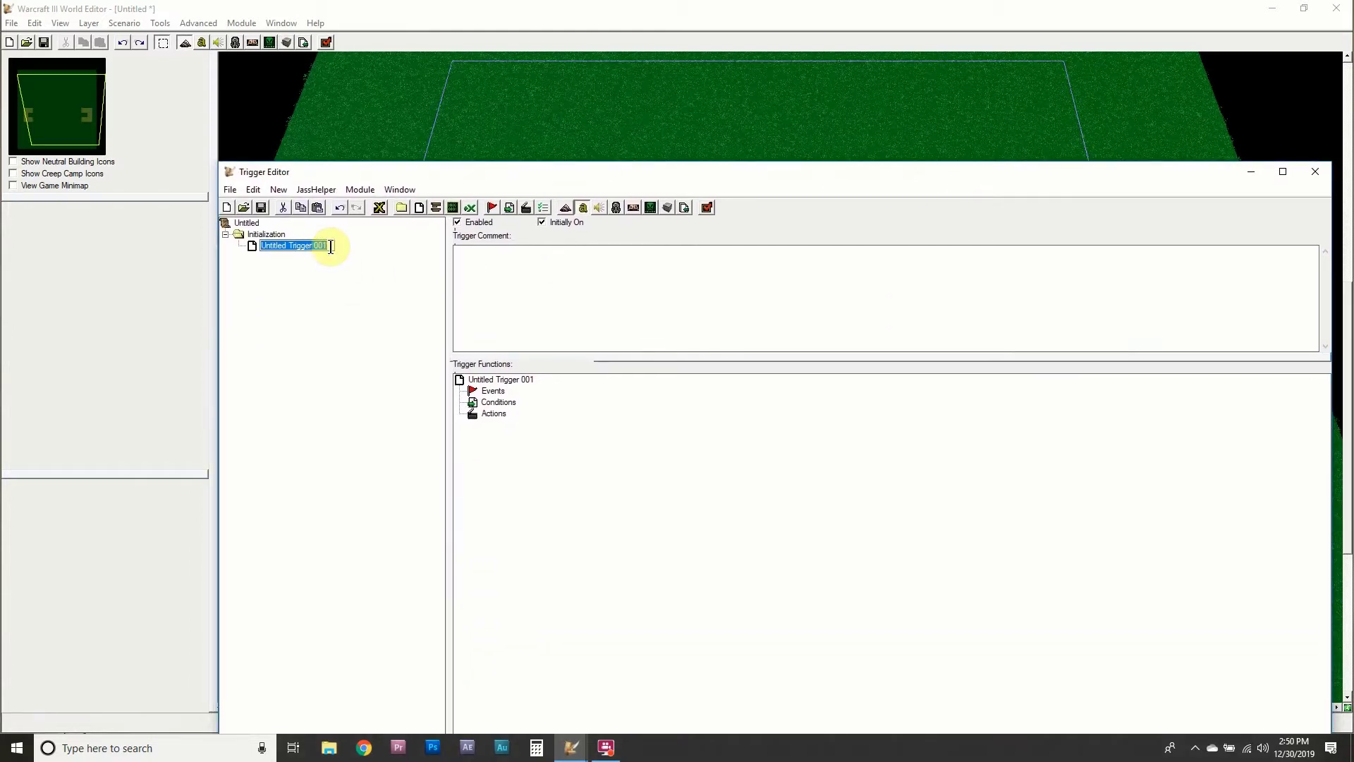
type("Score Left Side")
key("Return")
Duplicate the Score Left Side trigger and rename the copy Score Right Side.
left_click(347, 277)
key("ctrl+v")
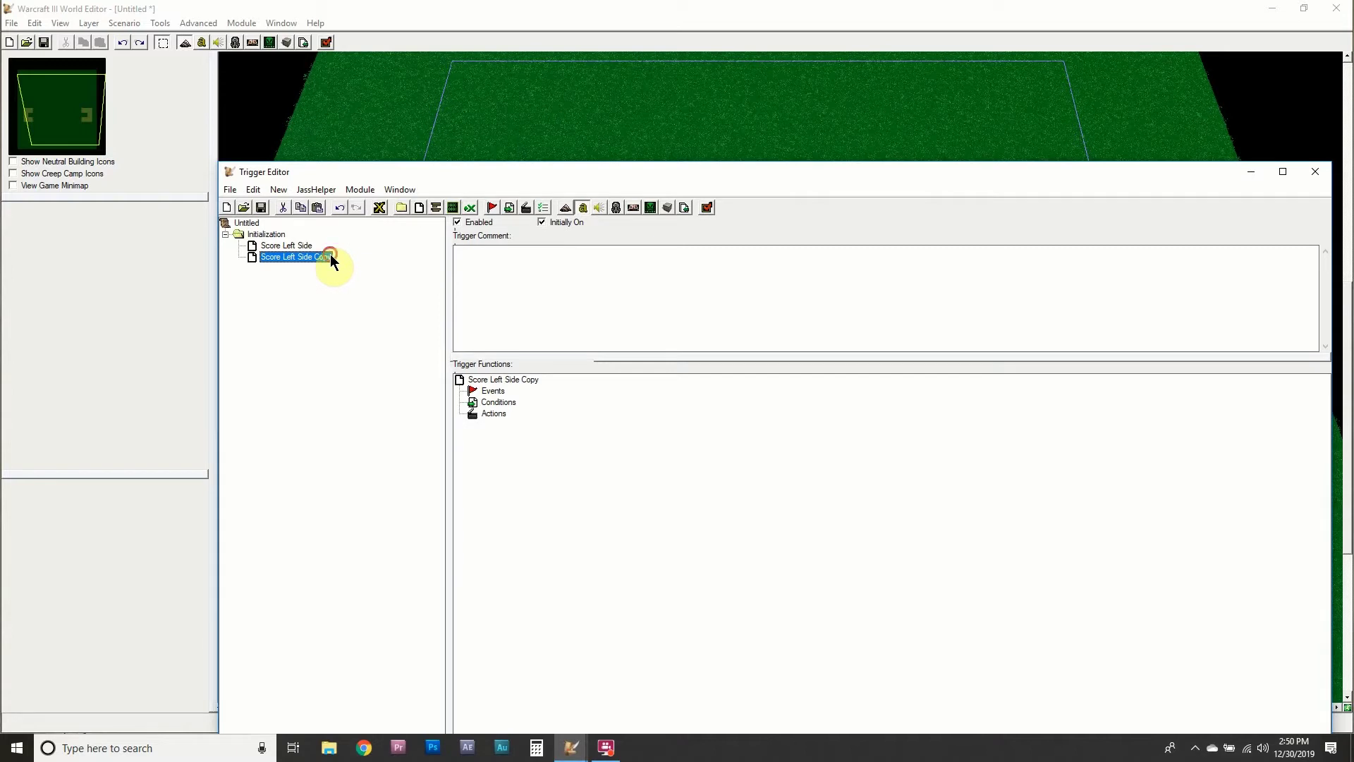
left_click(330, 256)
left_click_drag(336, 258, 281, 260)
type("Right Side")
key("Return")
Add a Map Initialization event to the Score Left Side trigger, and delete that event again.
left_click(291, 247)
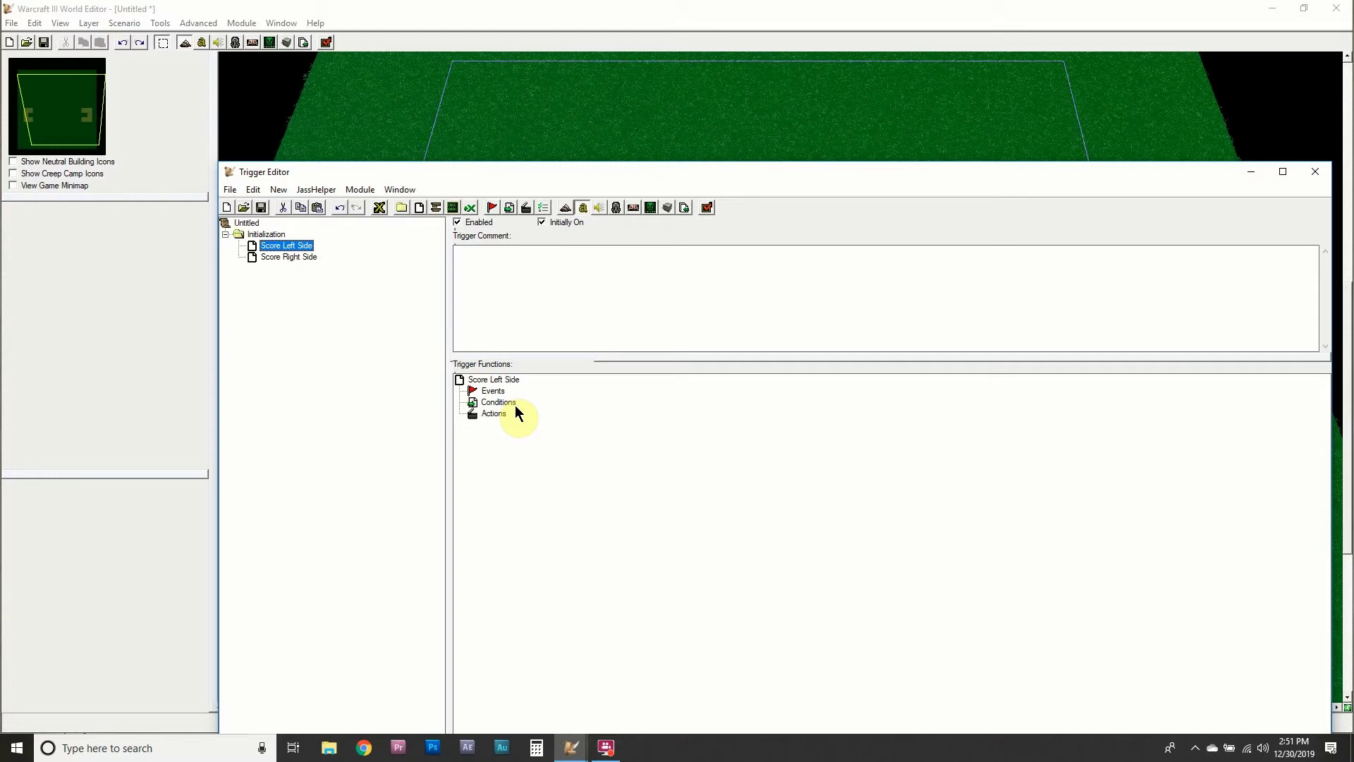
left_click_drag(552, 178, 520, 101)
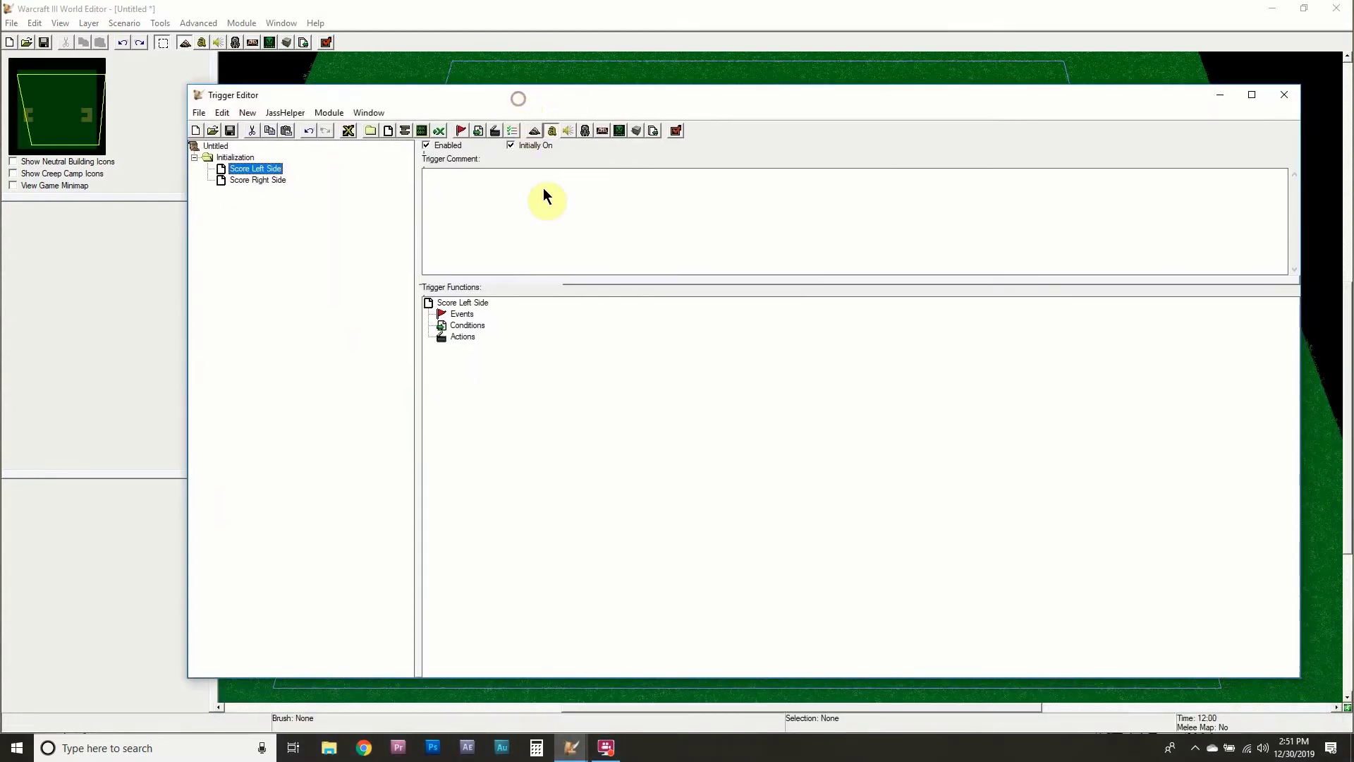
right_click(470, 319)
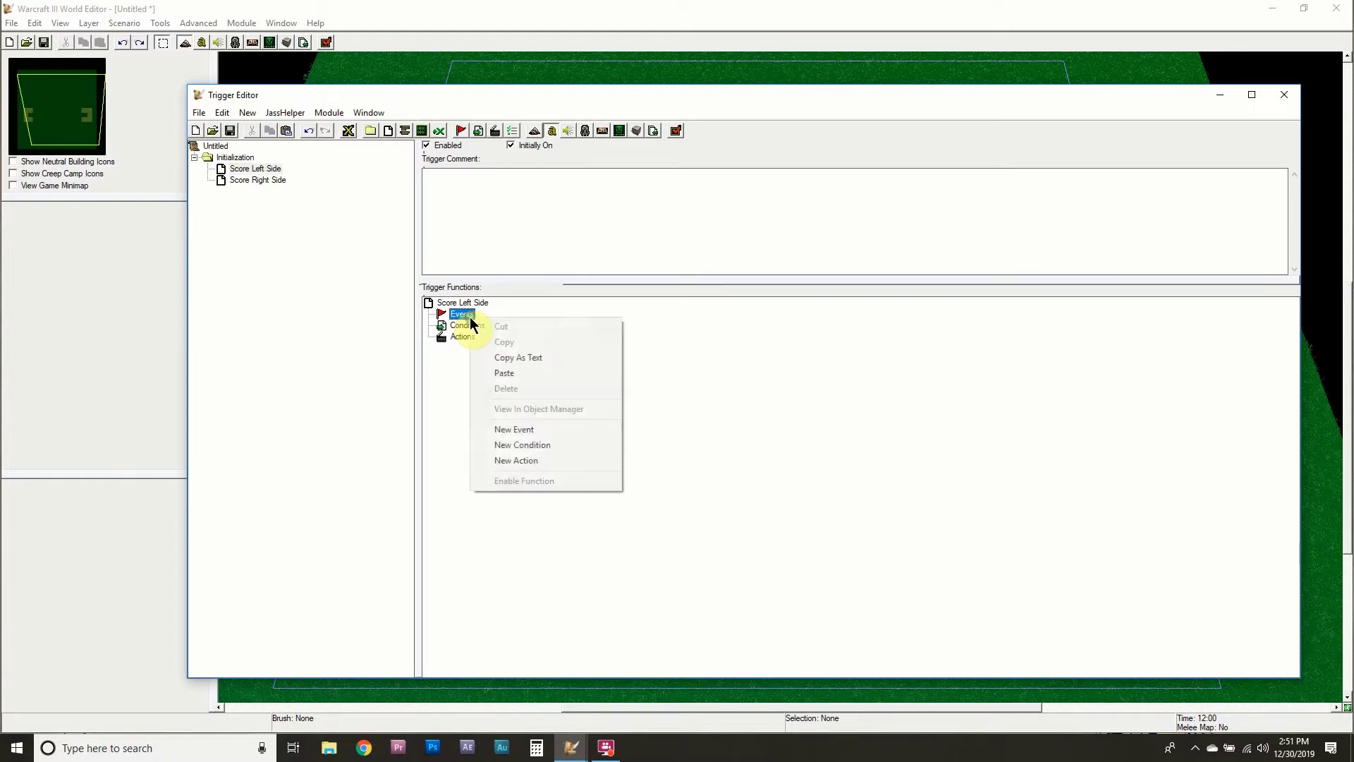
left_click(530, 429)
left_click_drag(739, 311, 734, 360)
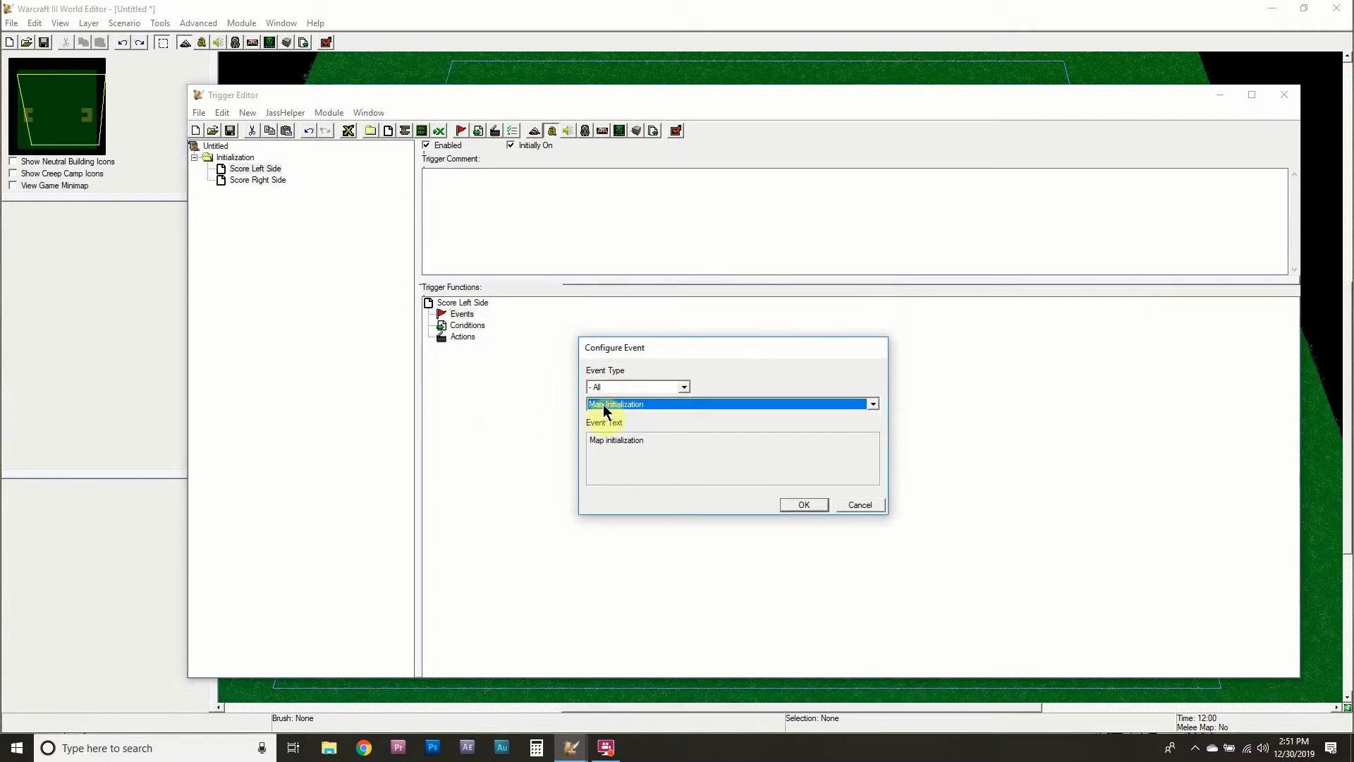
left_click(799, 503)
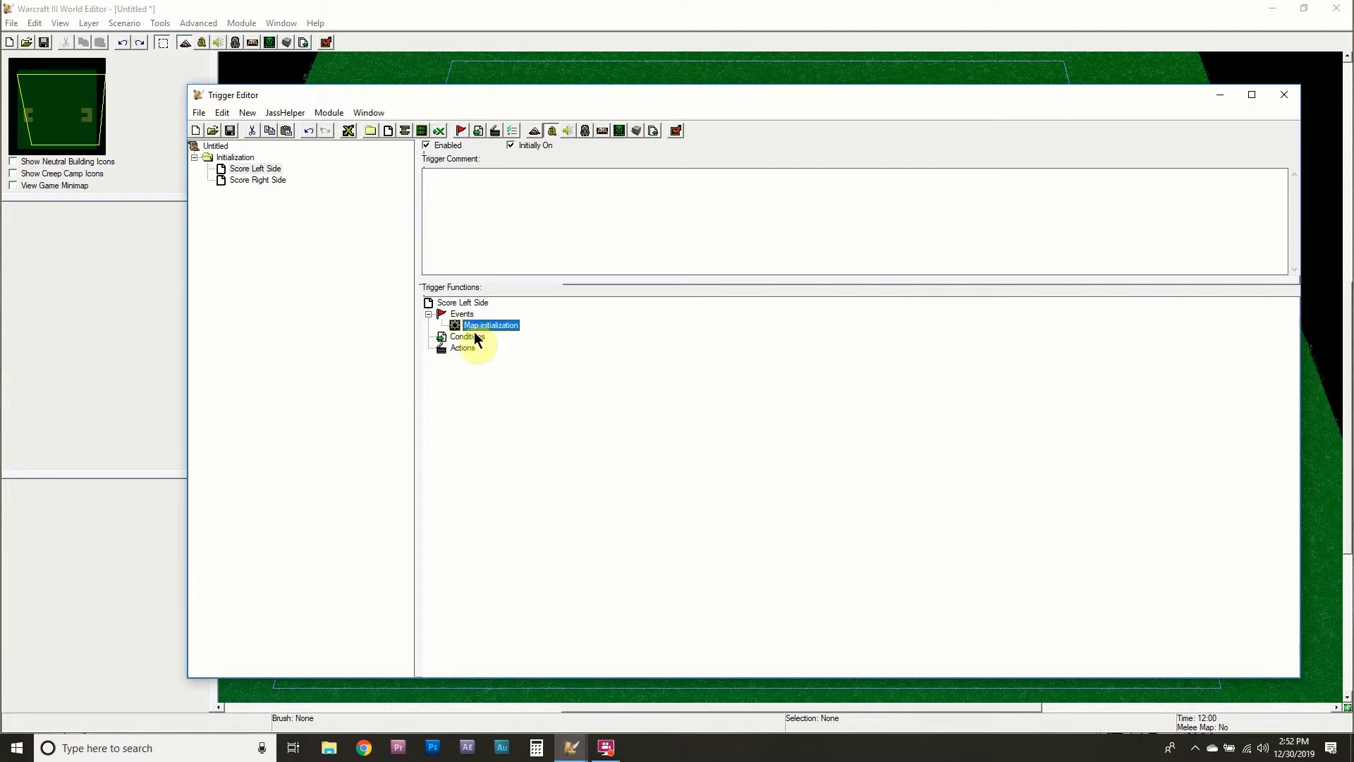
key("Delete")
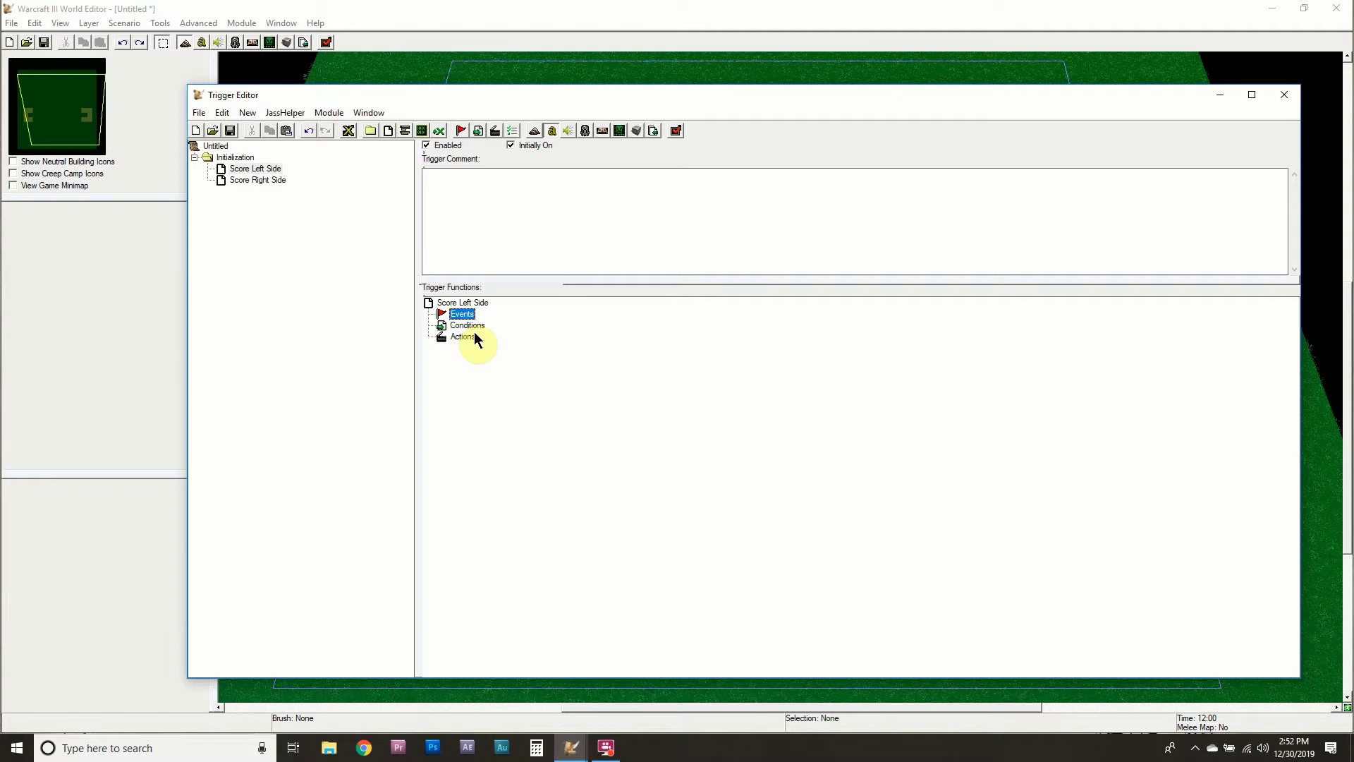
right_click(468, 314)
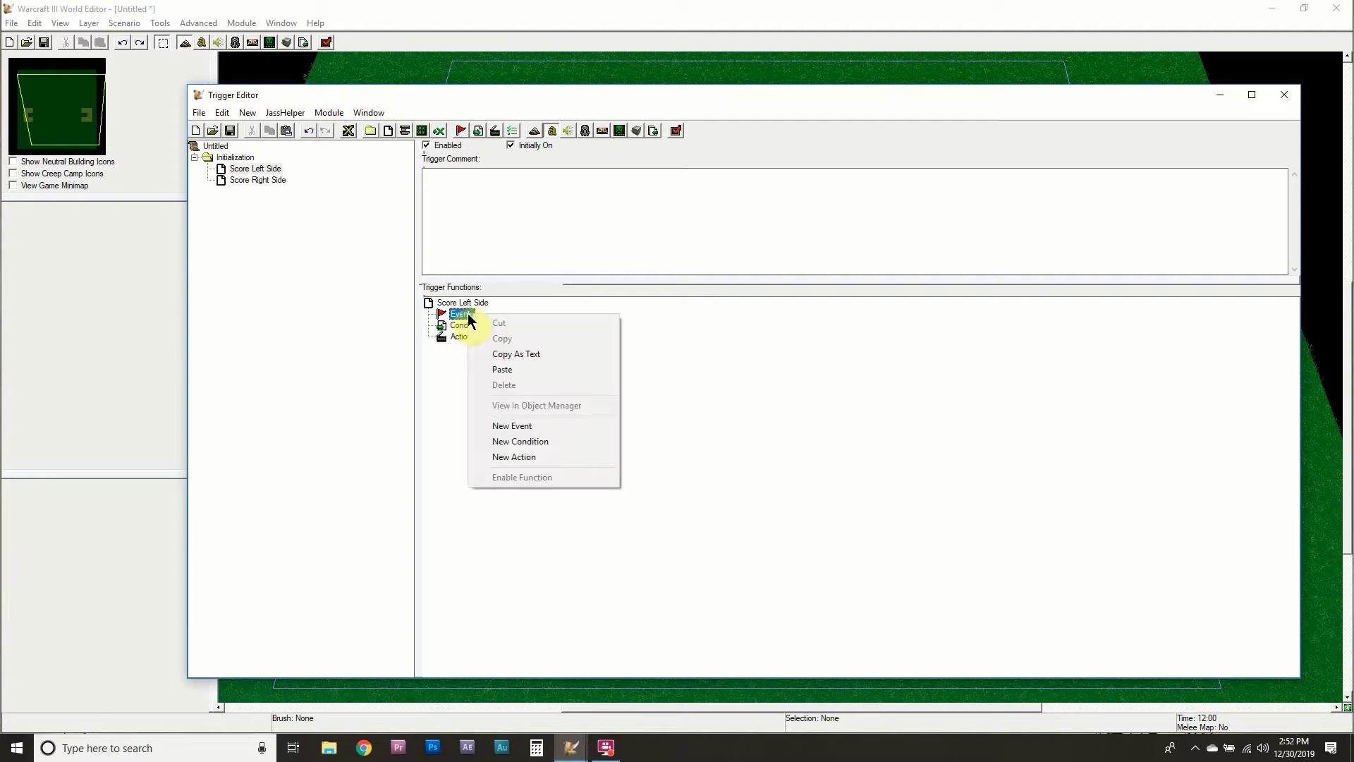
left_click(515, 426)
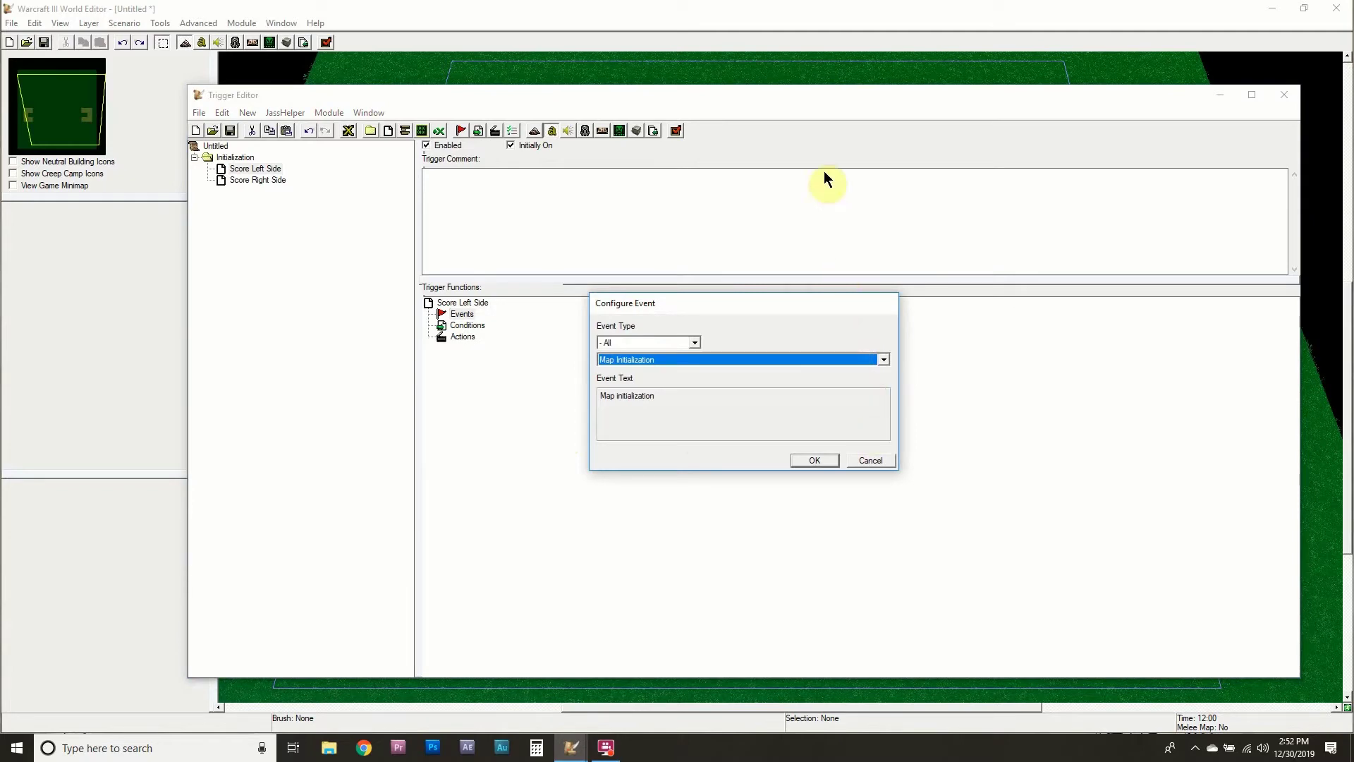
left_click(866, 460)
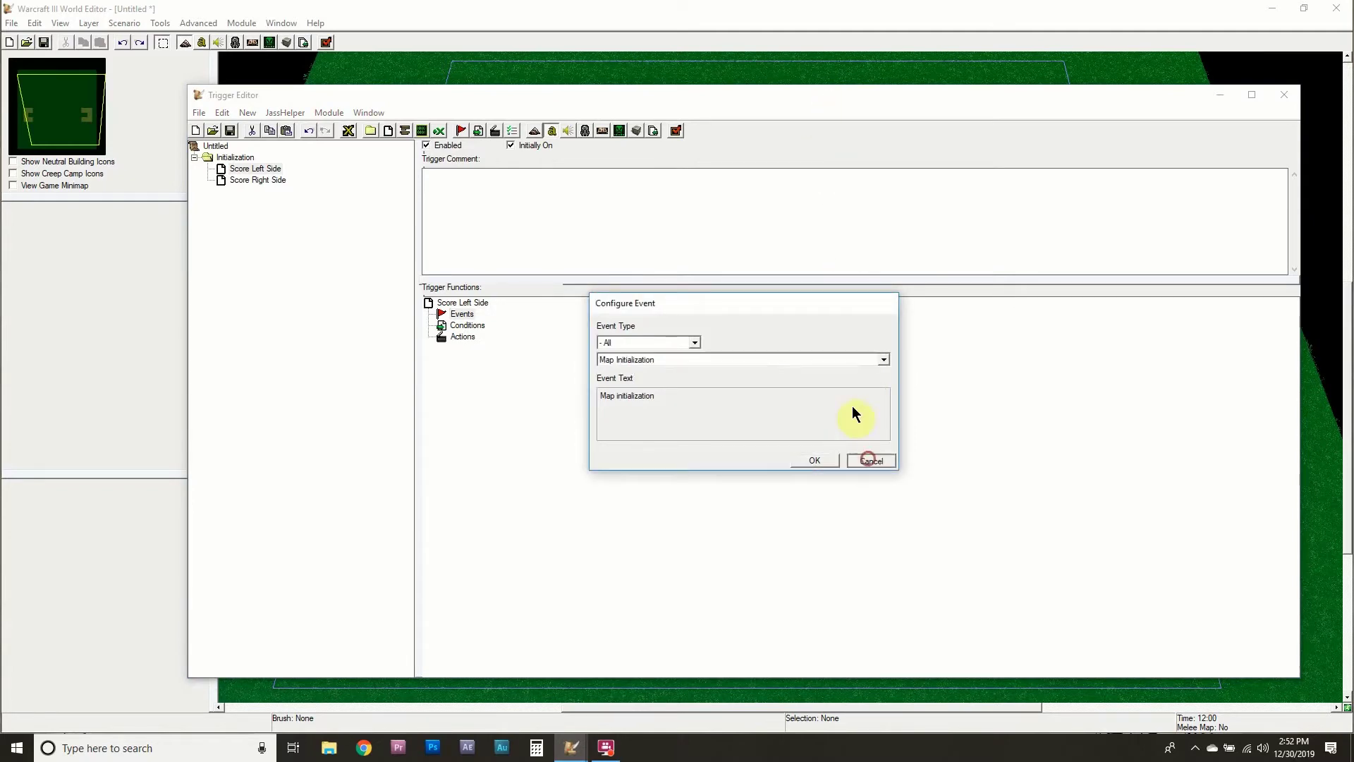
left_click_drag(755, 88, 740, 597)
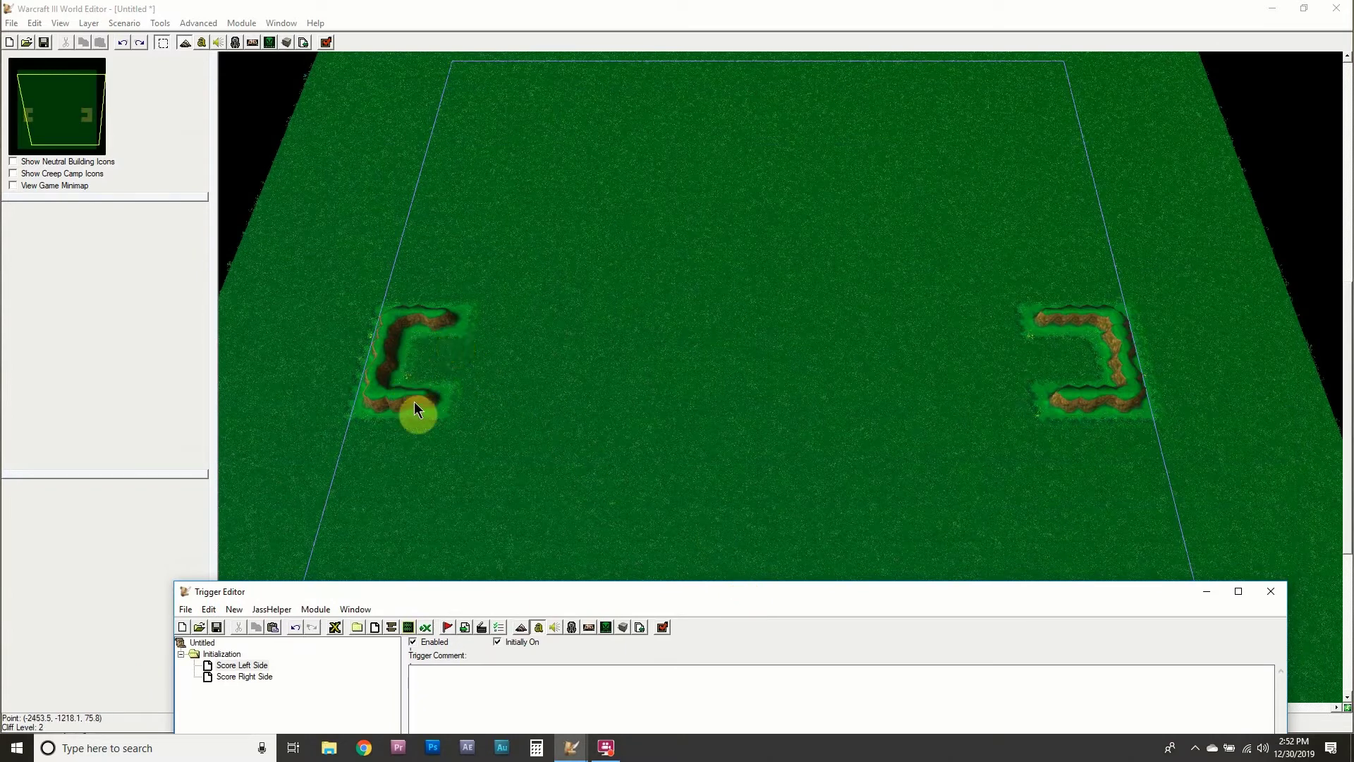
left_click(459, 403)
left_click(446, 390)
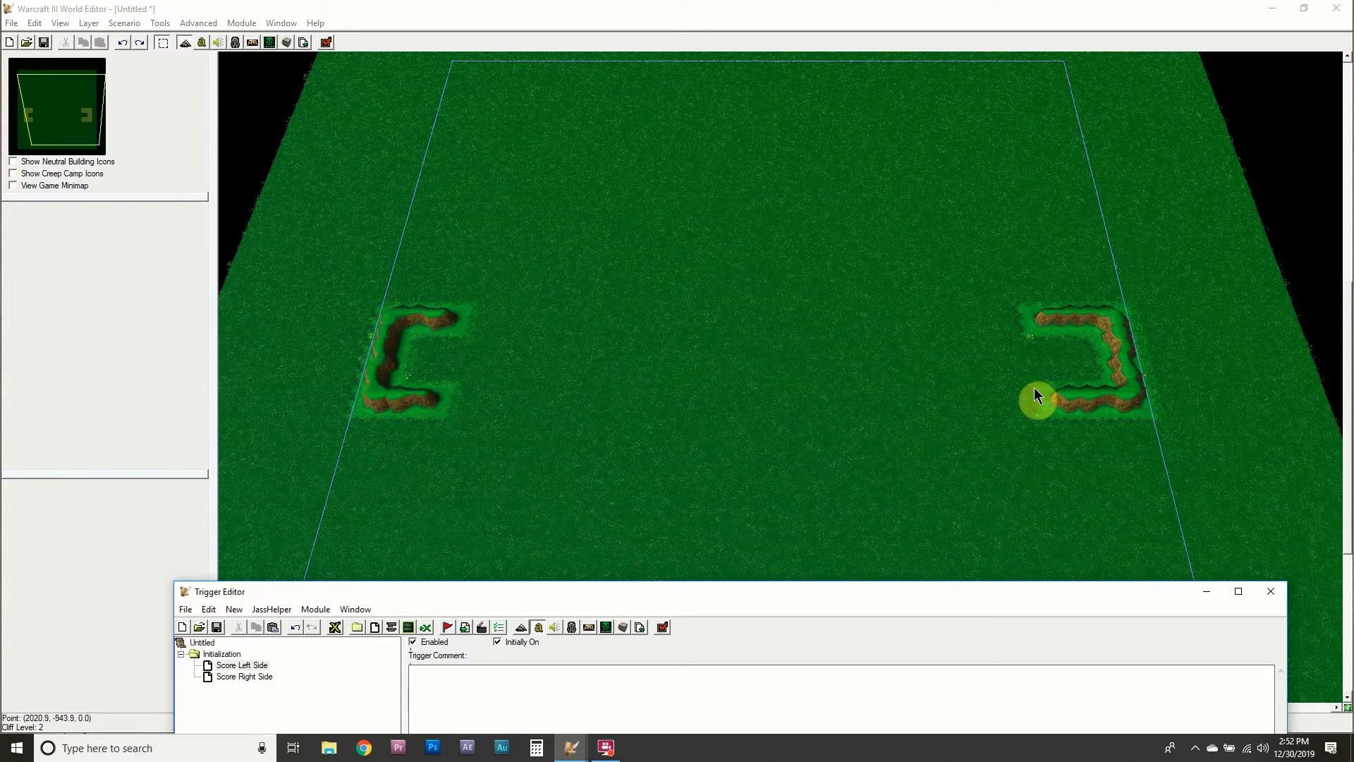
left_click_drag(787, 595, 780, 459)
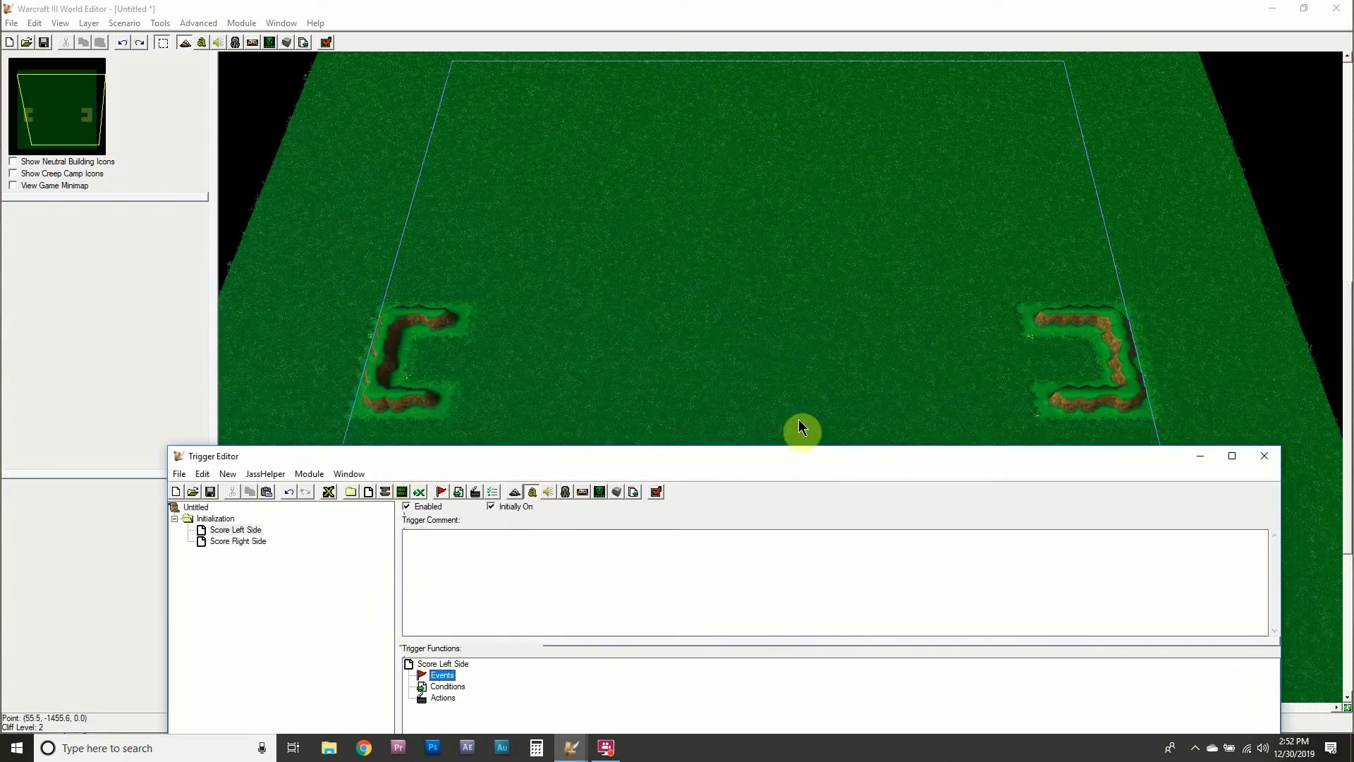
left_click_drag(935, 458, 972, 106)
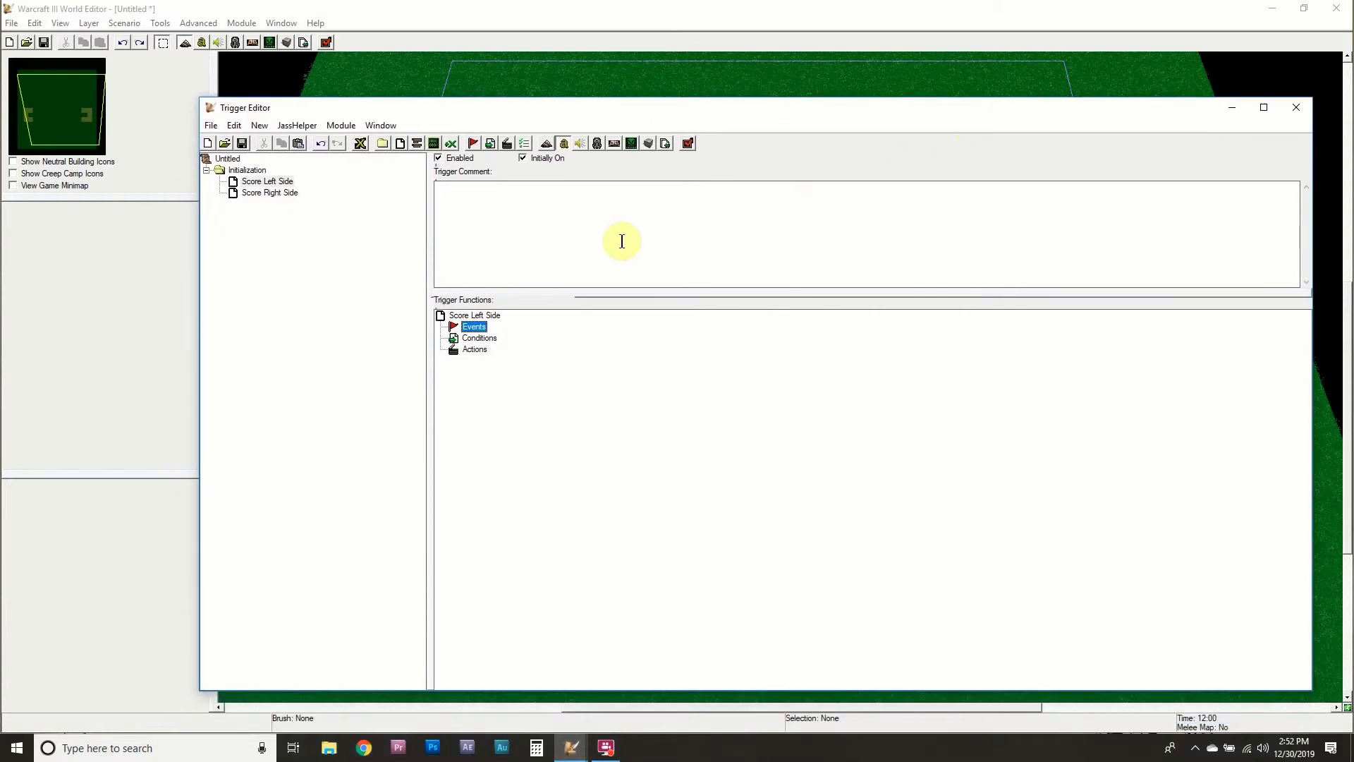
Start a new event for the Score Left Side trigger and look through the available event types.
right_click(474, 325)
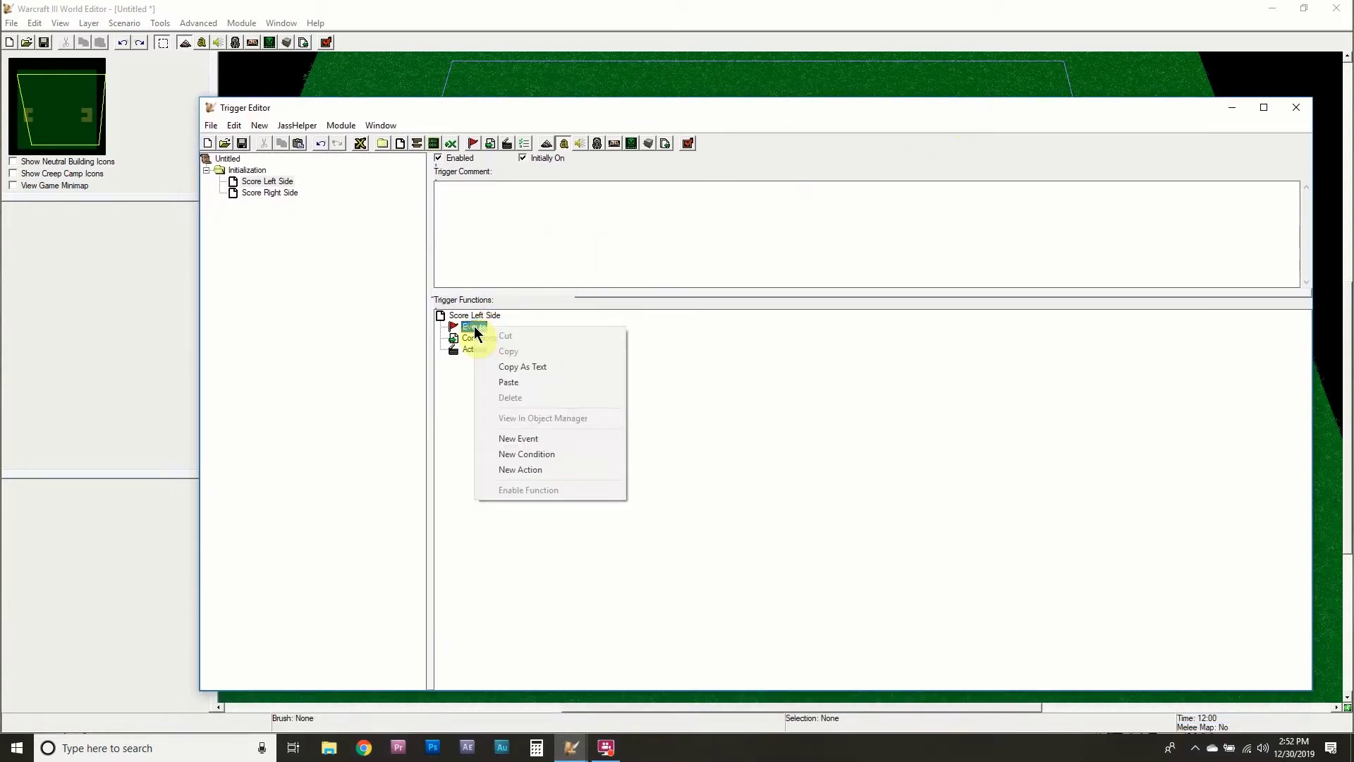
left_click(536, 438)
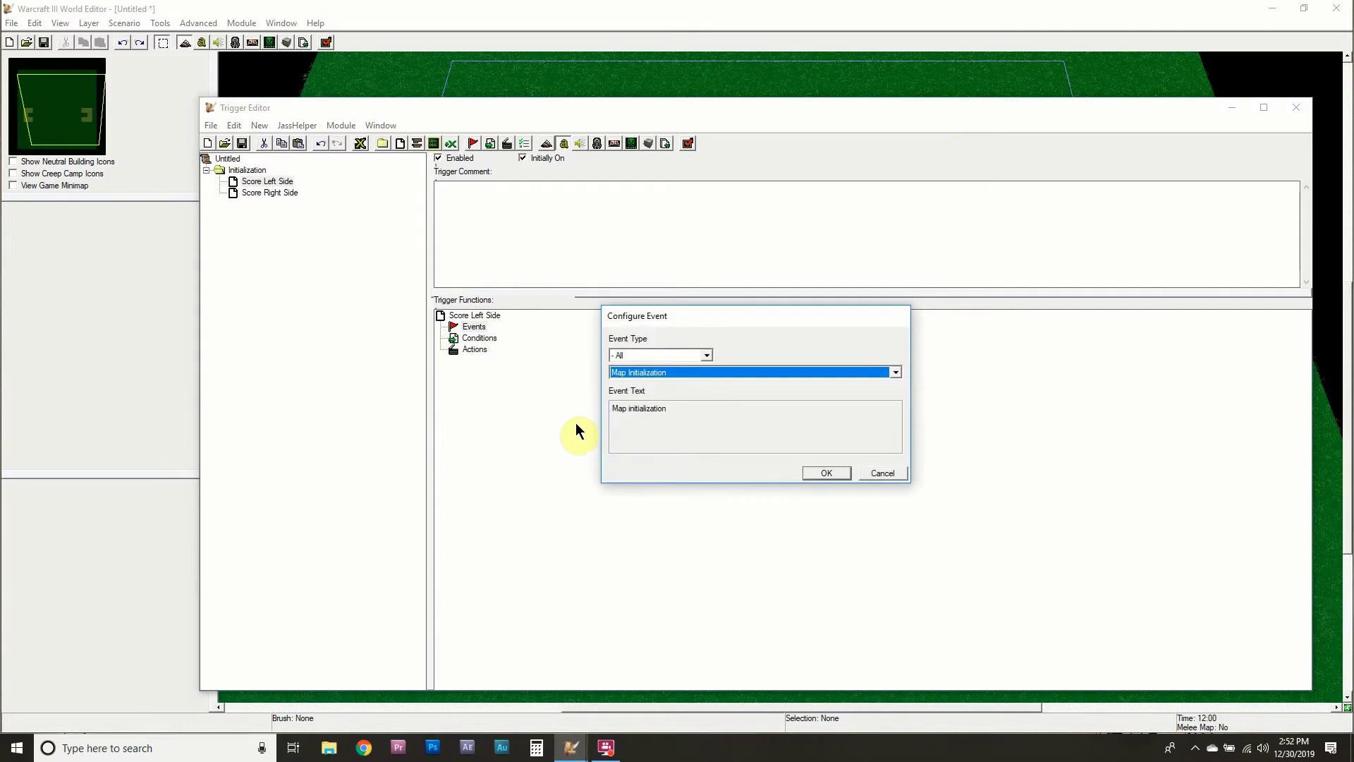
left_click(657, 374)
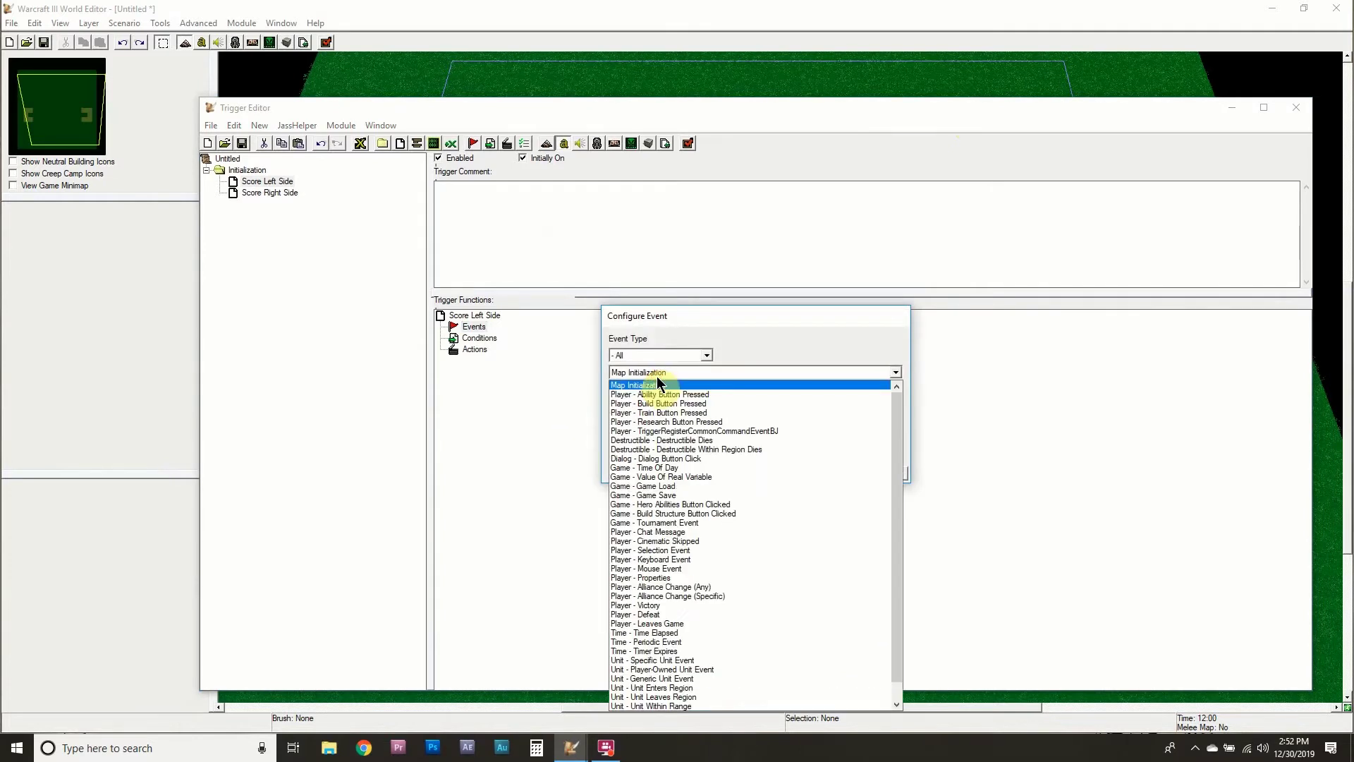
scroll(704, 408, "down", 1)
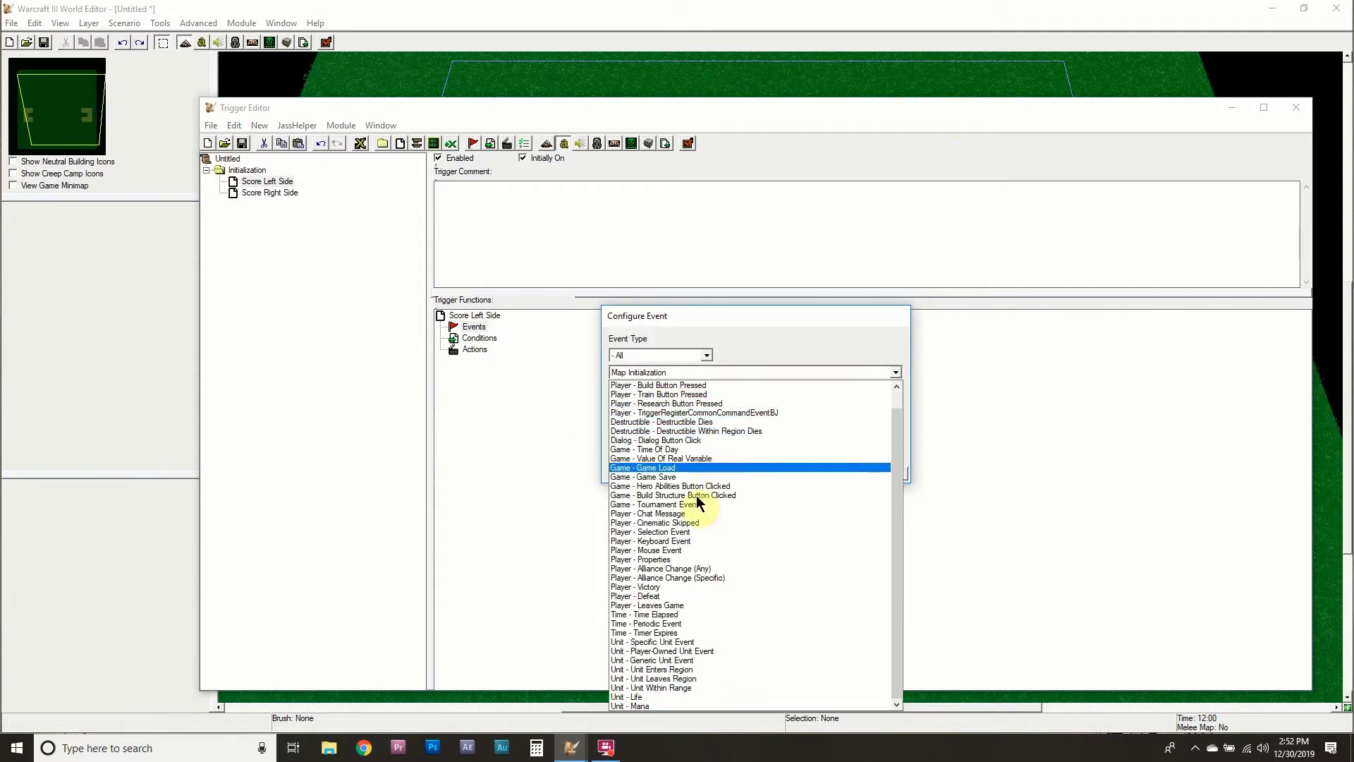
scroll(726, 621, "up", 1)
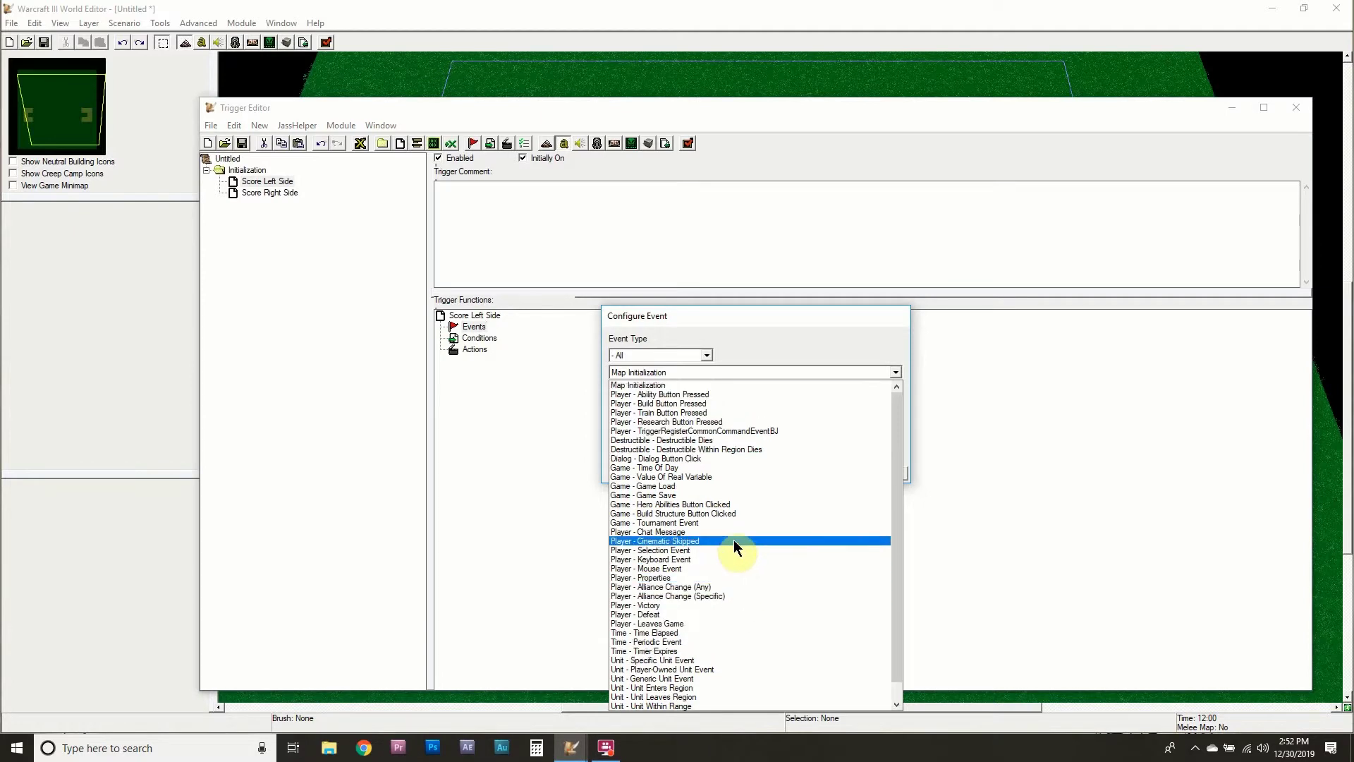
scroll(730, 547, "down", 1)
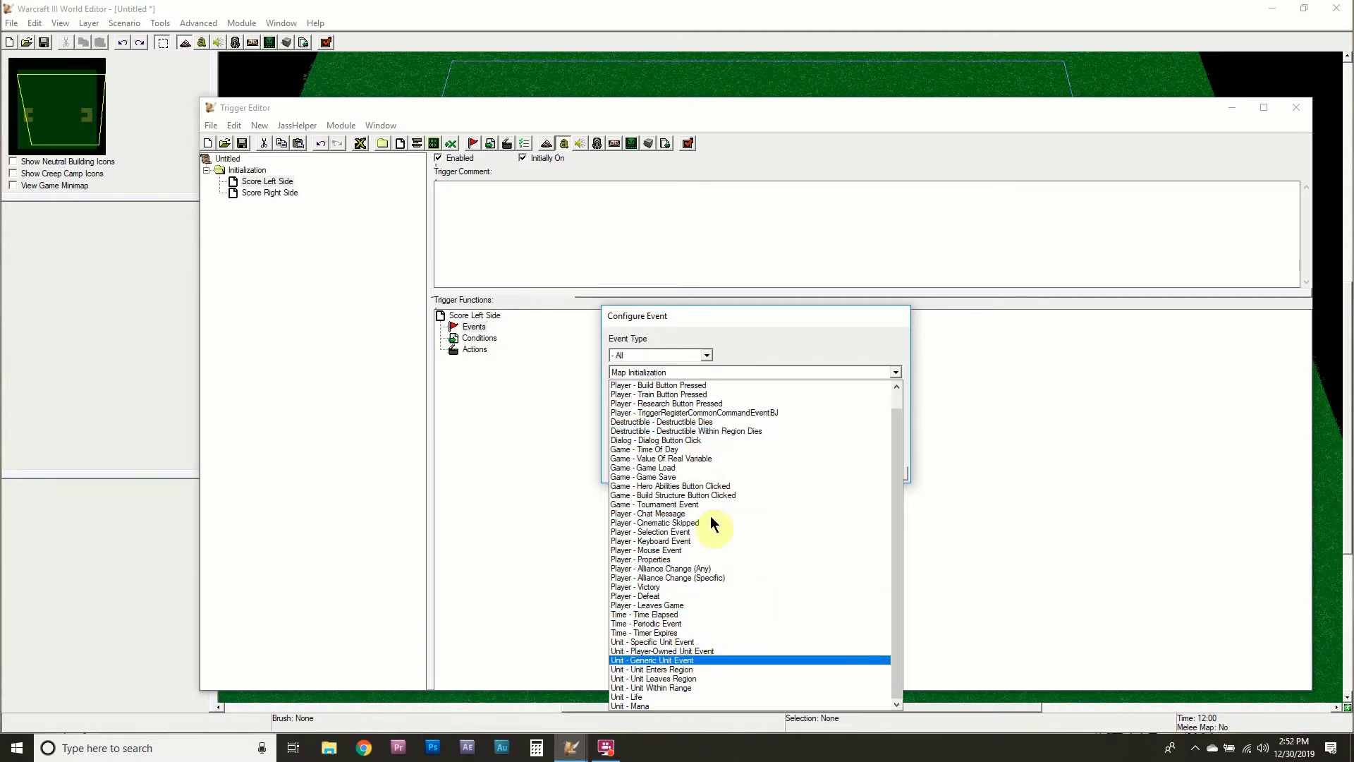
left_click(729, 364)
Try filtering the event types by the text "unit", clear the search and return to showing all types.
left_click(706, 354)
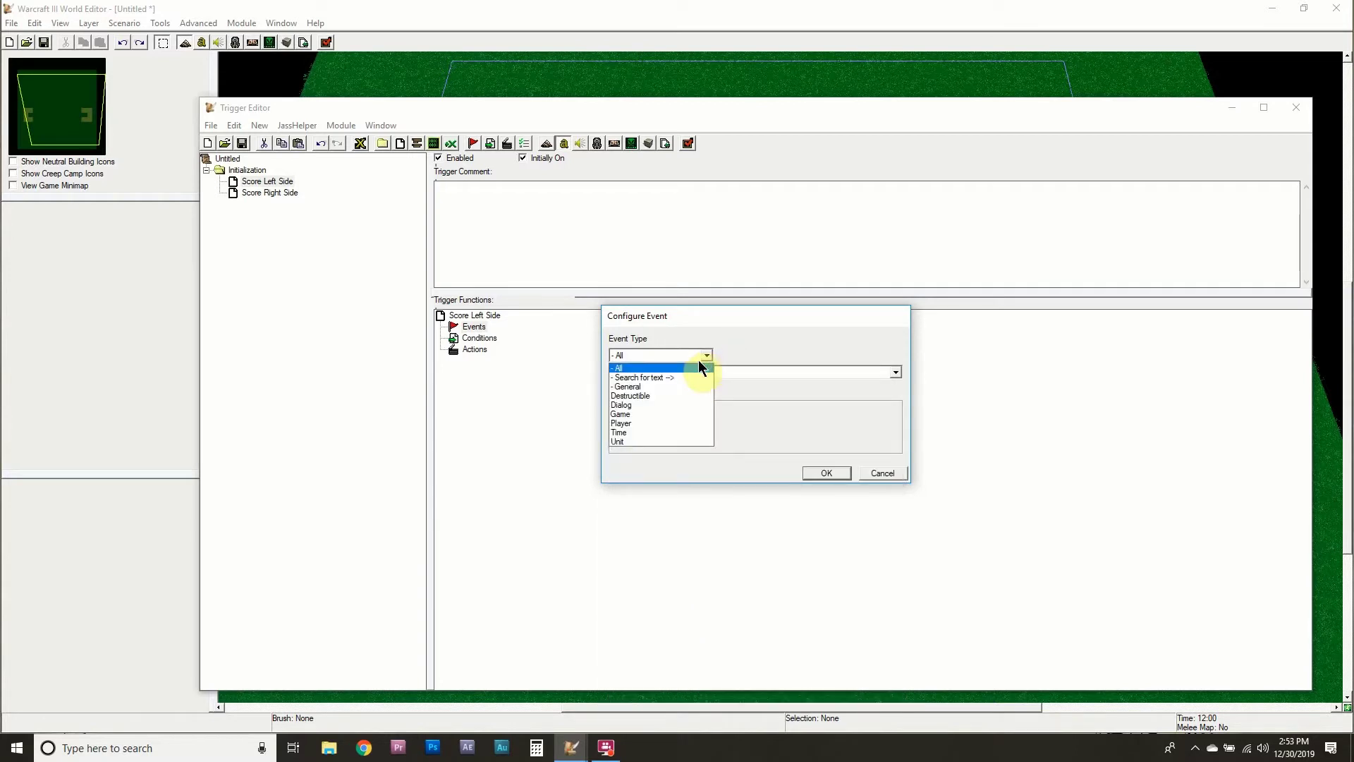
left_click(688, 378)
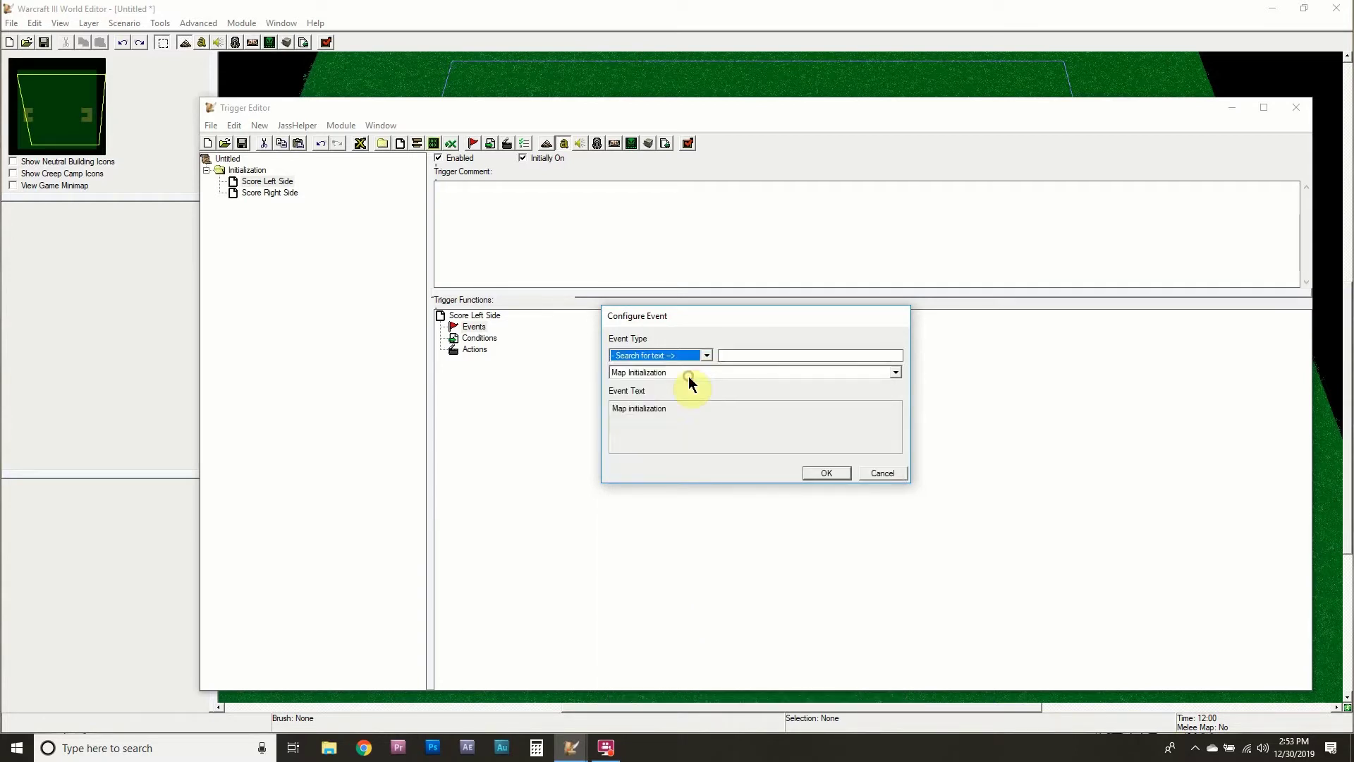
left_click(752, 355)
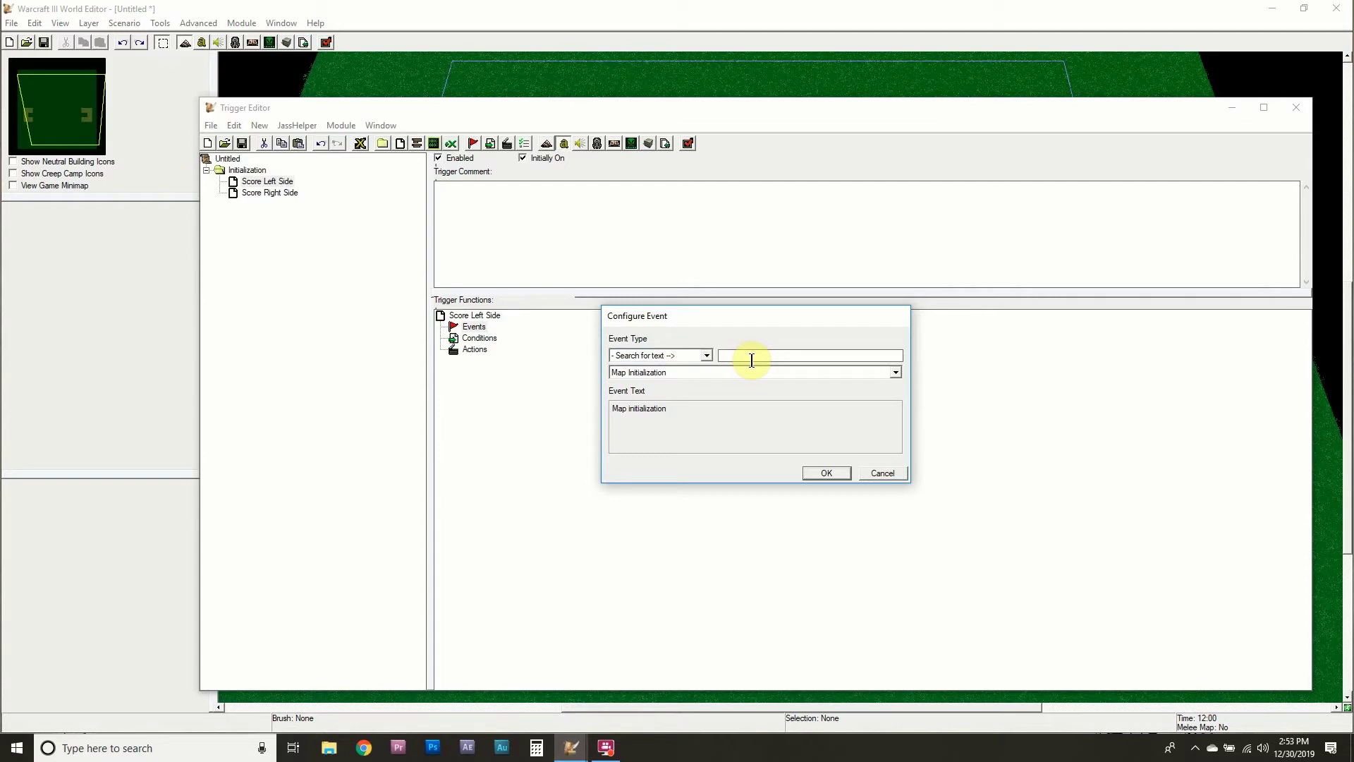
type("unit")
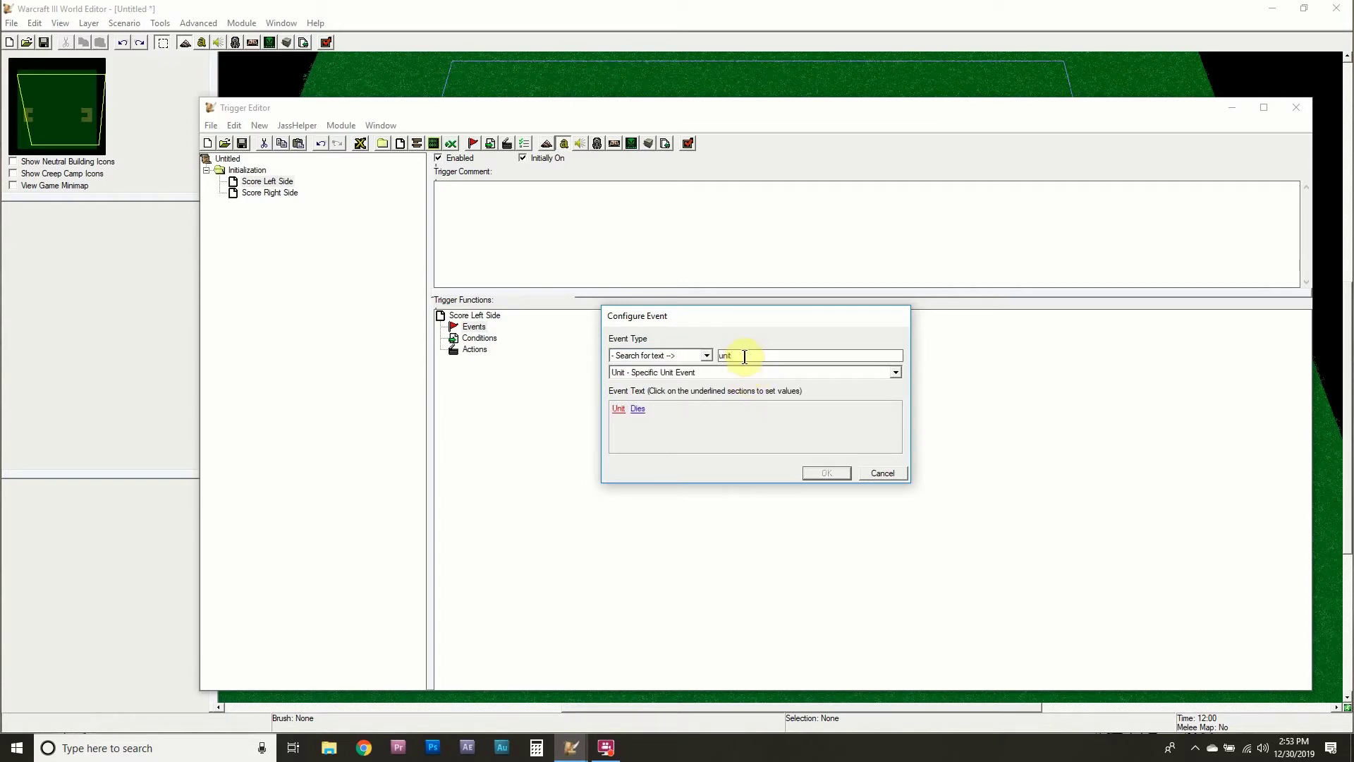
key("BackSpace")
key("BackSpace")
left_click(704, 356)
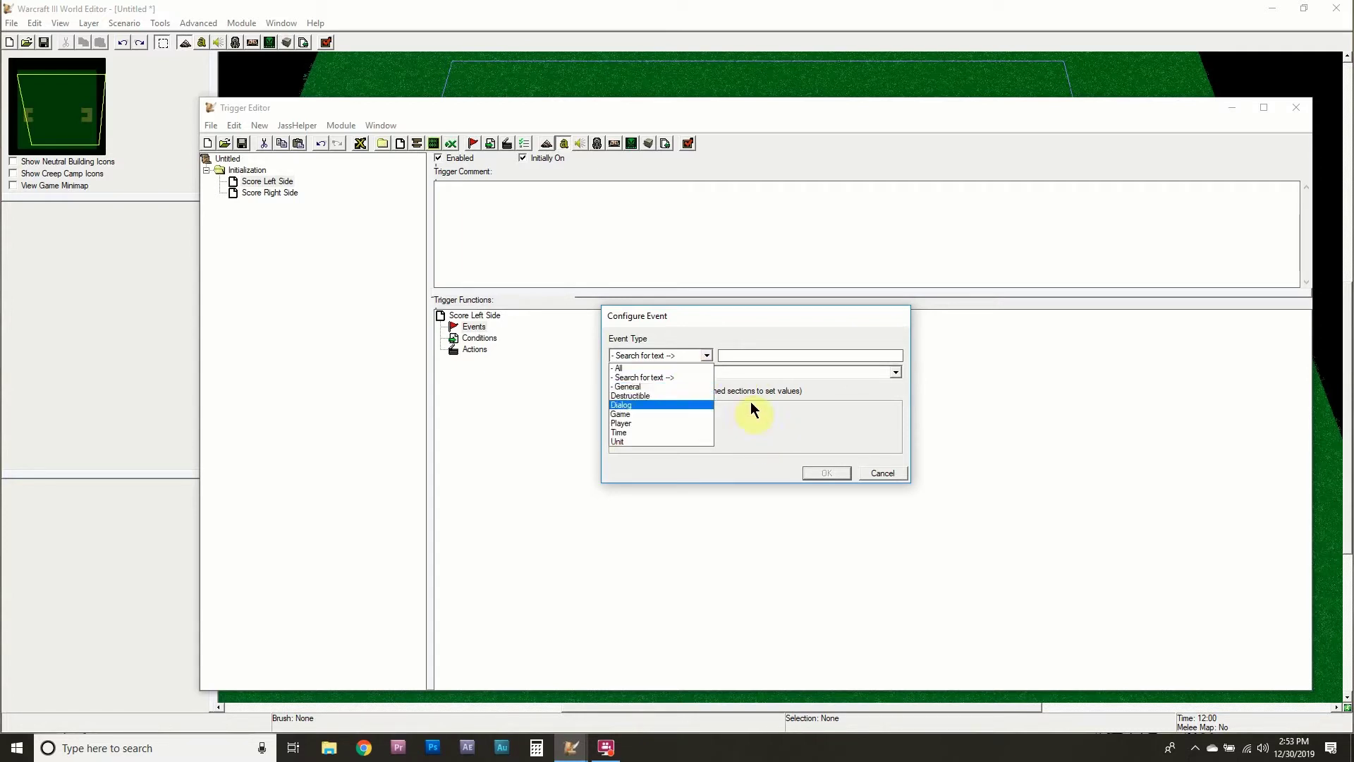
left_click(684, 367)
Set the event to Unit - Unit Enters Region and start choosing its region on the map.
left_click(689, 372)
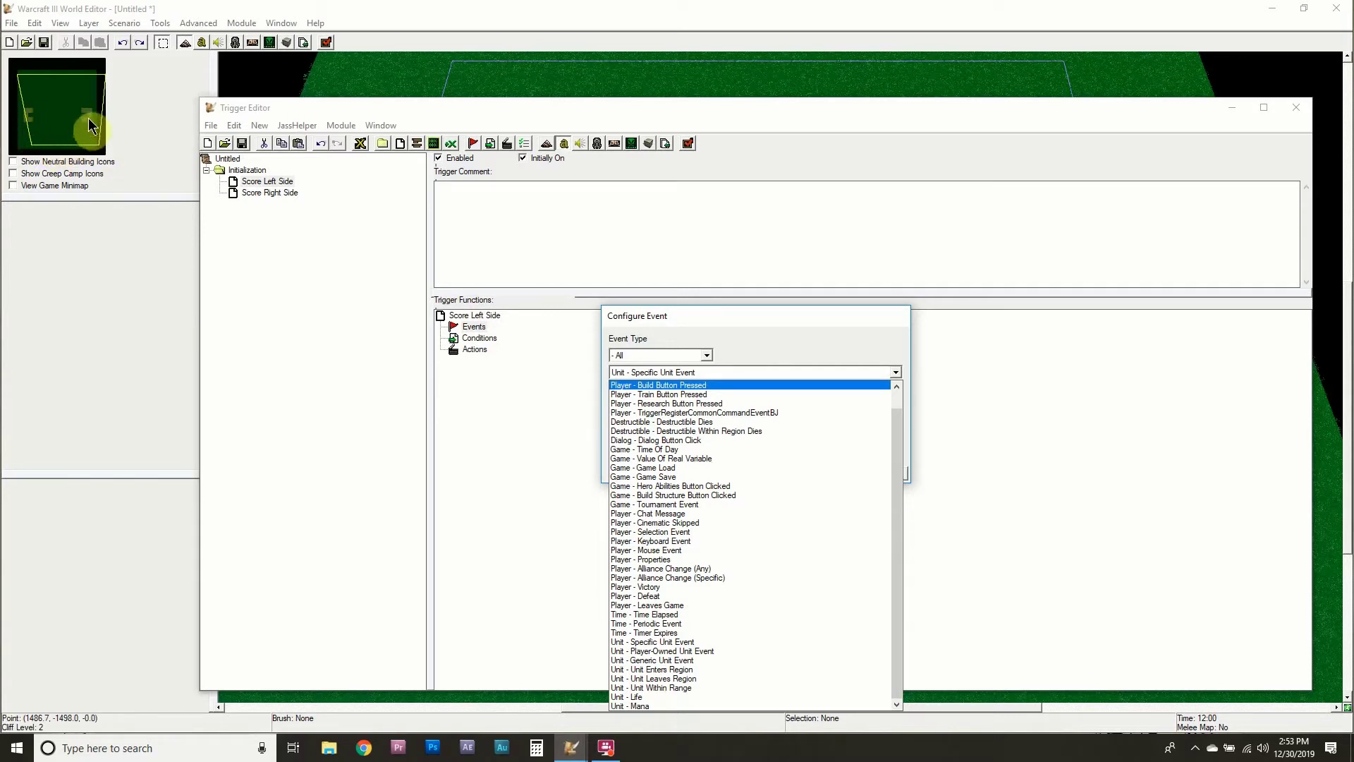
left_click(706, 670)
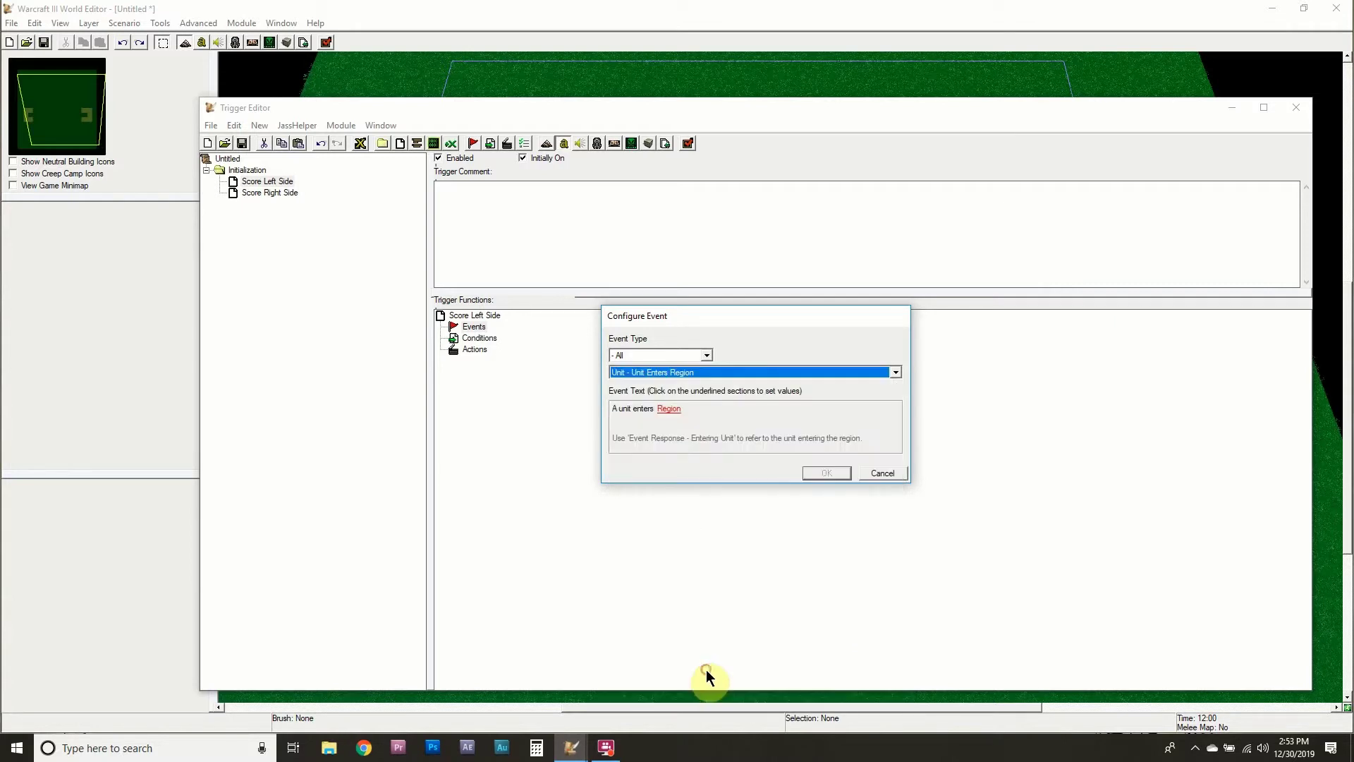
left_click(666, 411)
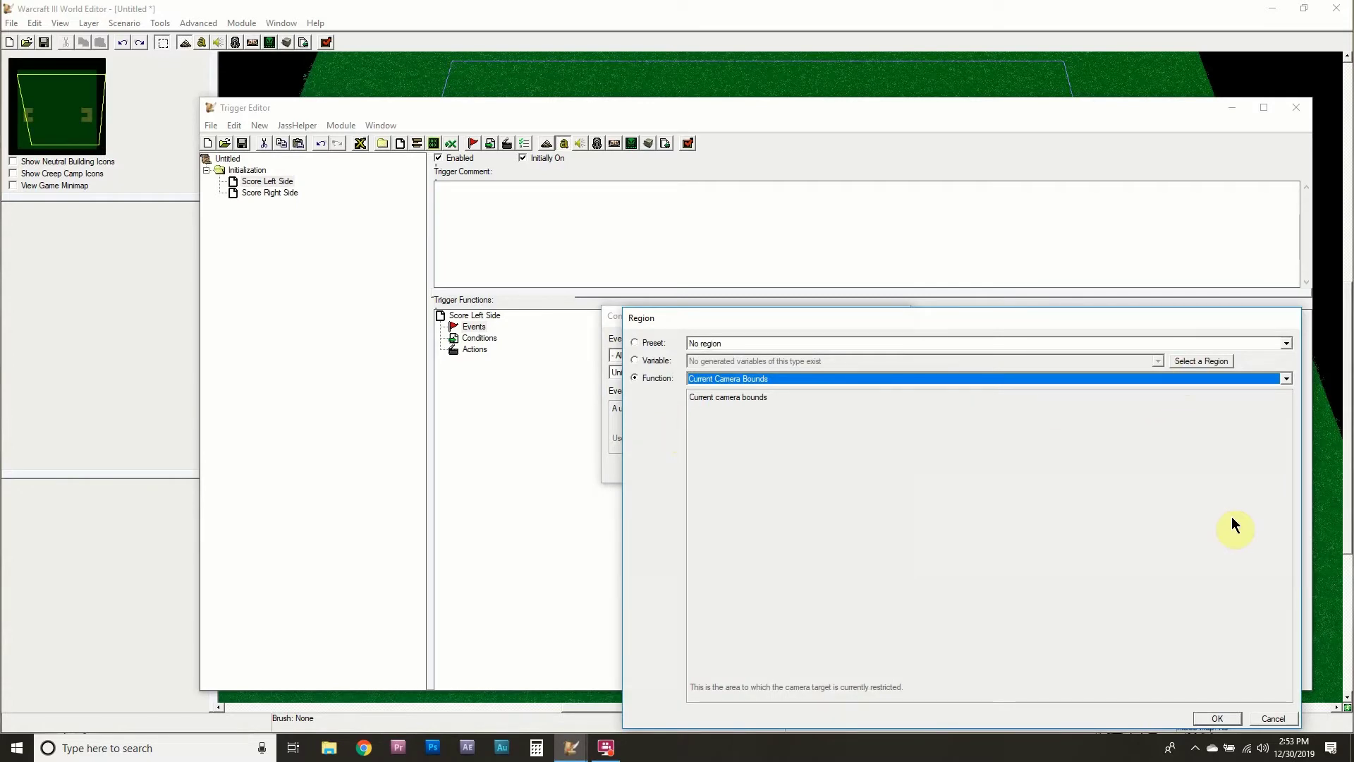
left_click(1192, 362)
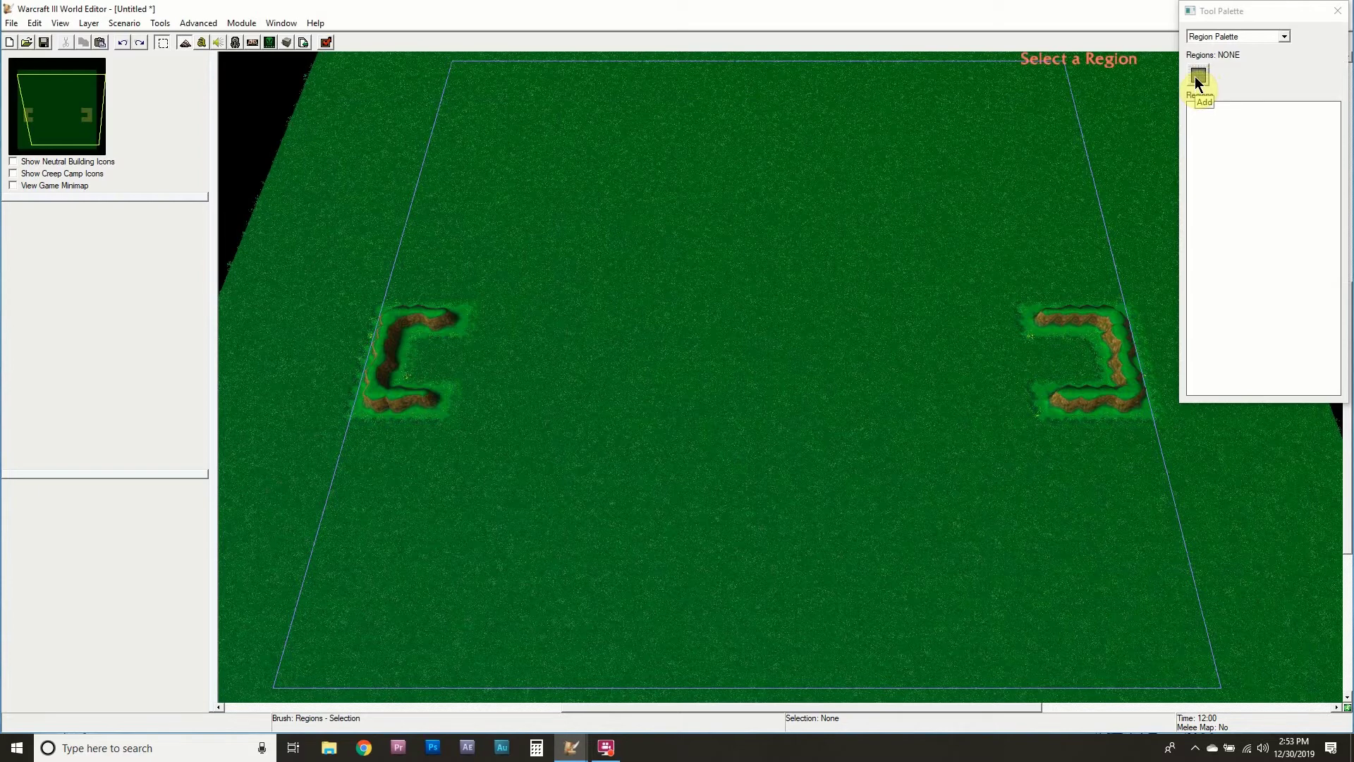
Draw a region about 416 by 384 units in the left goal's opening and use it as the region for the enter event.
left_click(1197, 75)
left_click_drag(413, 339, 463, 380)
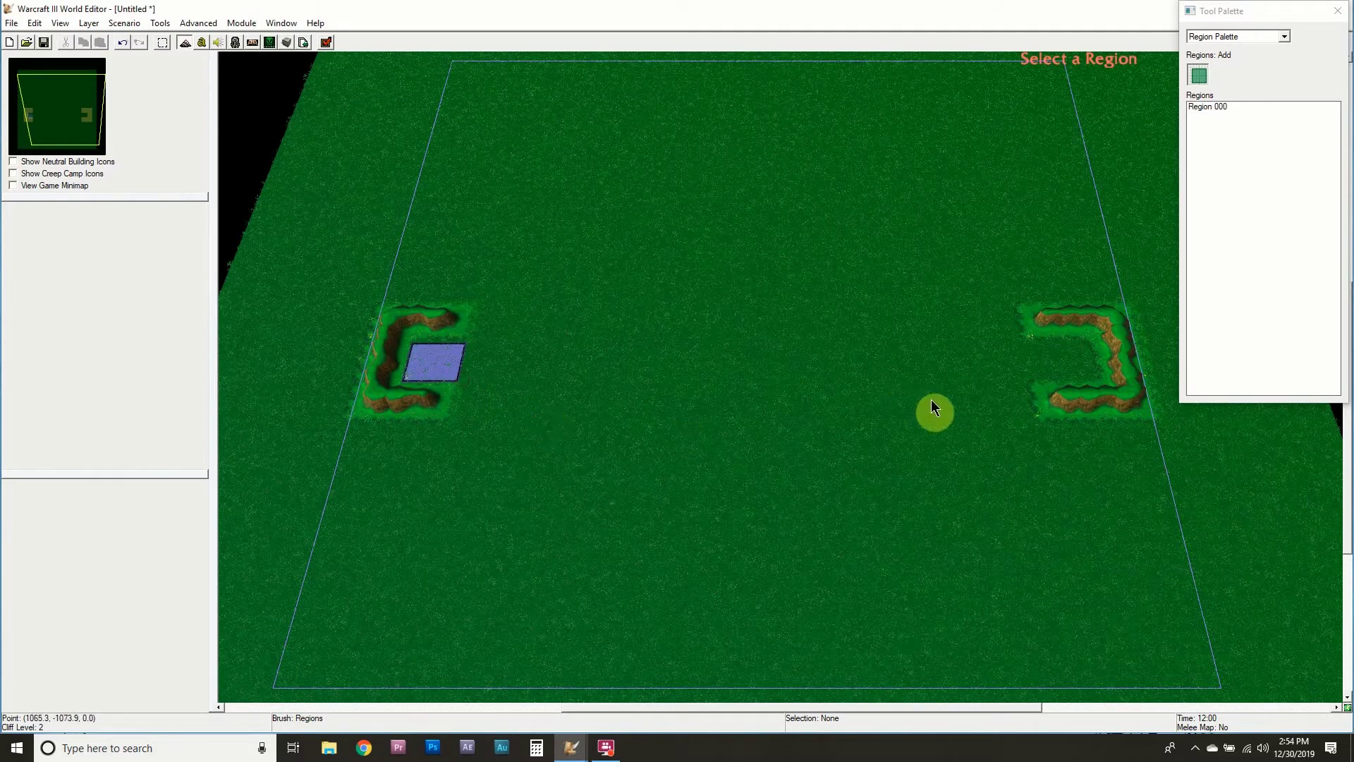
left_click(1212, 107)
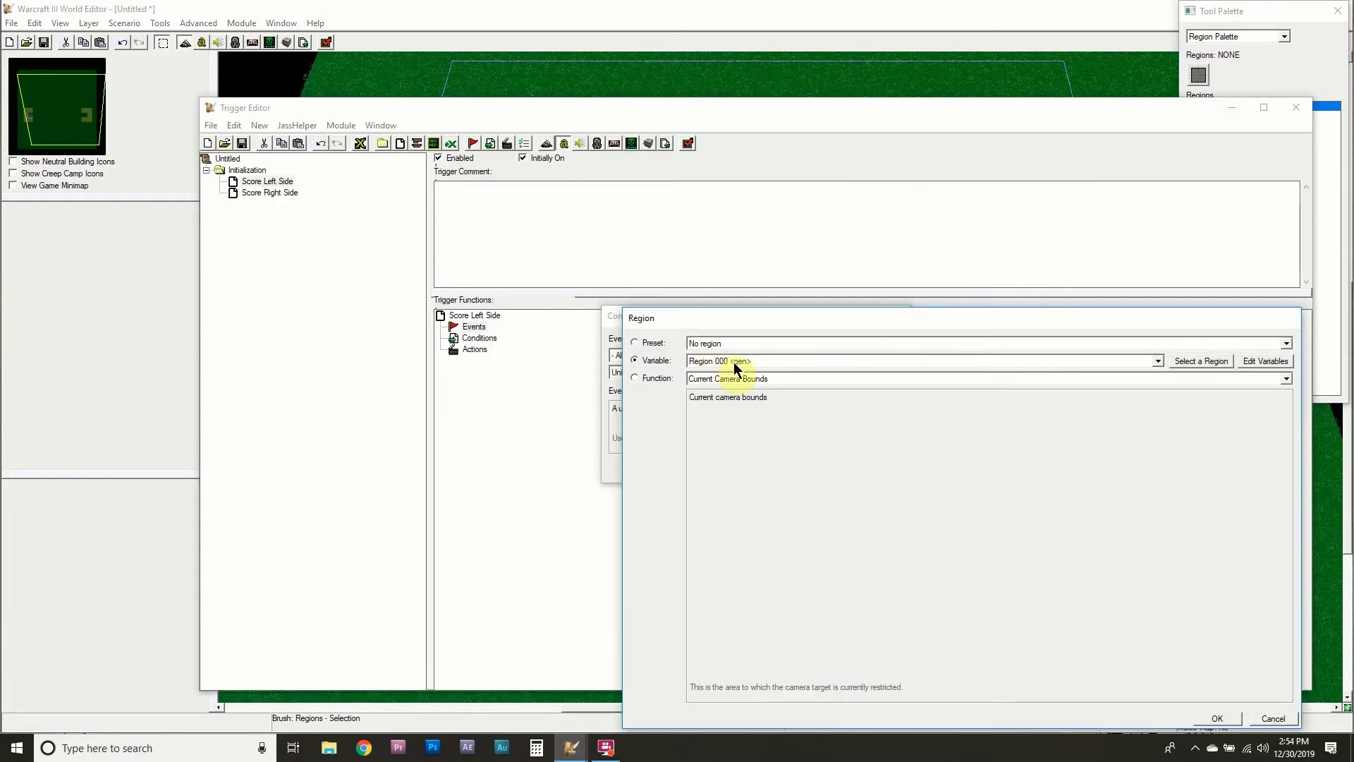
left_click(1217, 719)
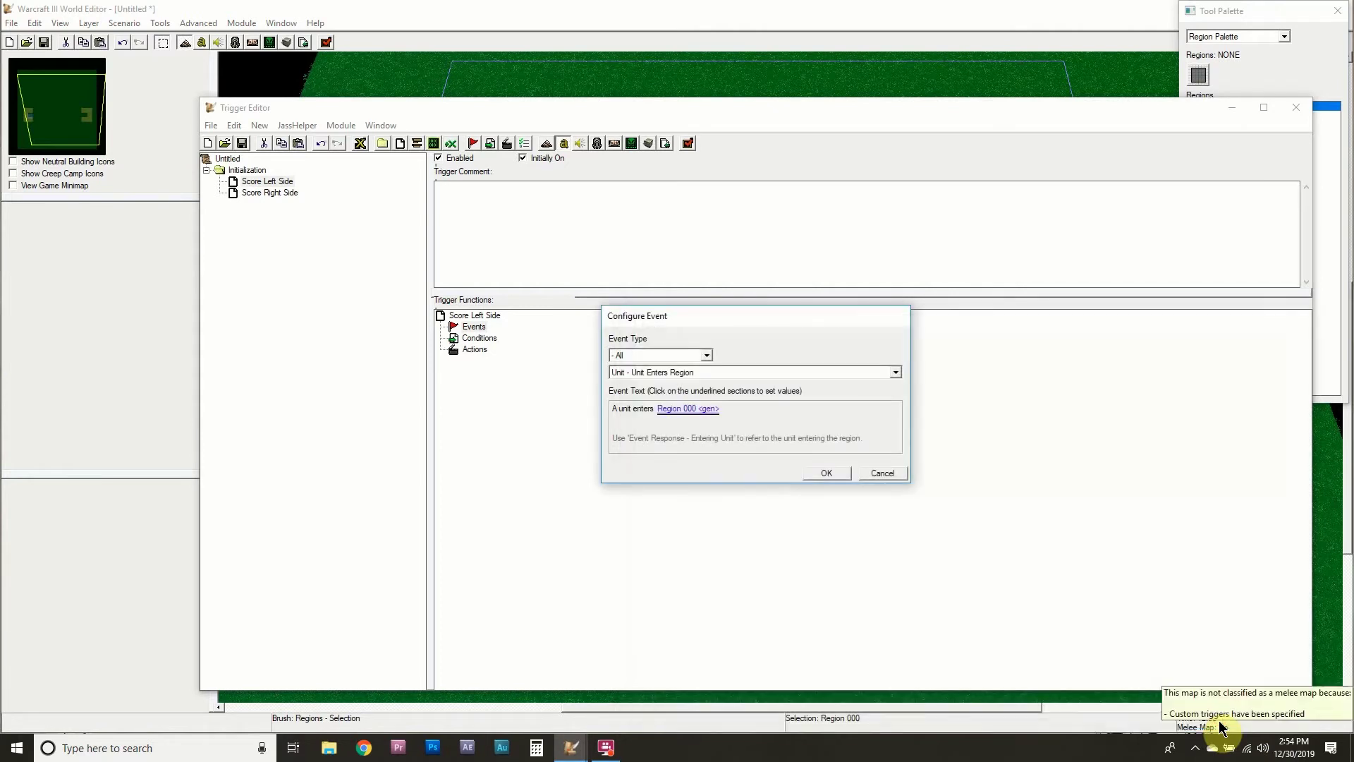
left_click(828, 474)
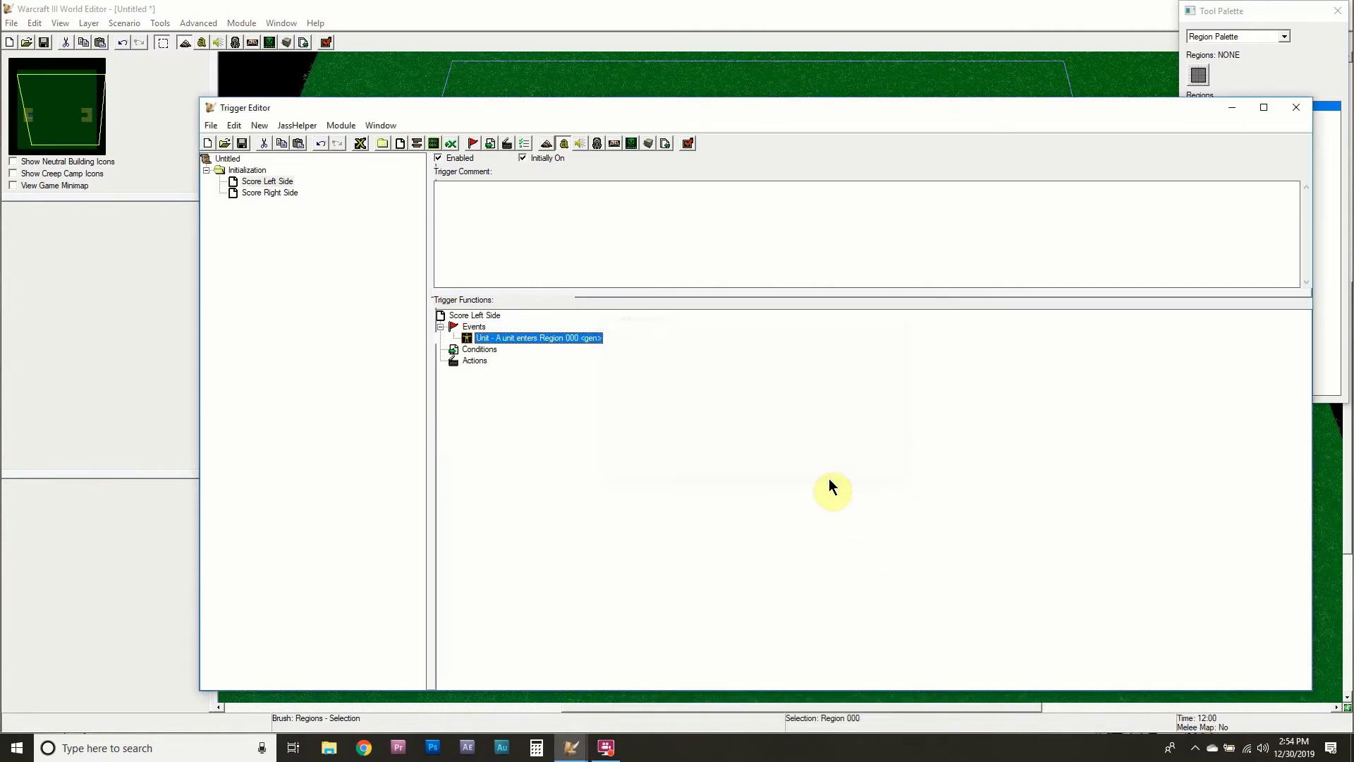
Start a new action for the Score Left Side trigger and look at the list of available actions.
right_click(475, 362)
left_click(527, 502)
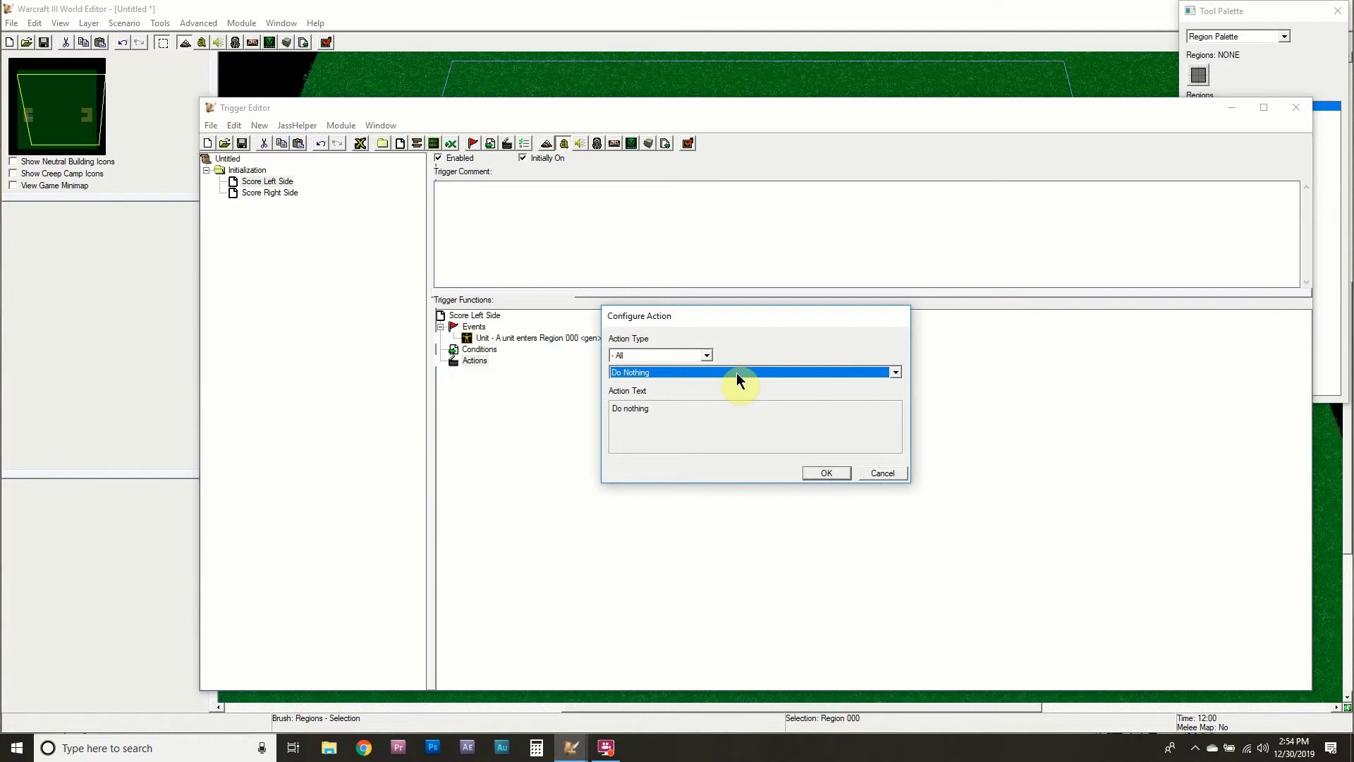
left_click(691, 366)
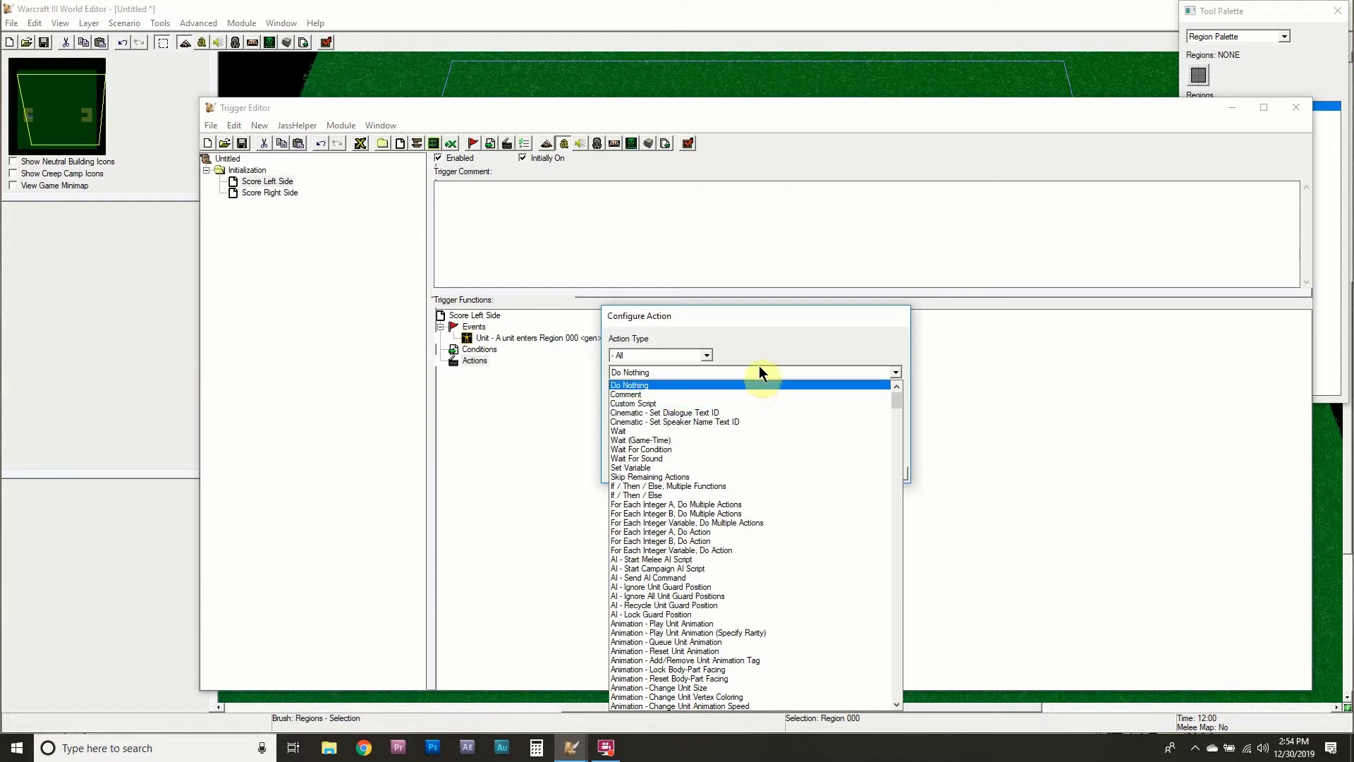
left_click(760, 368)
left_click(750, 368)
left_click(751, 366)
Search the actions for "message" and choose Game - Text Message (Auto-Timed).
left_click(705, 355)
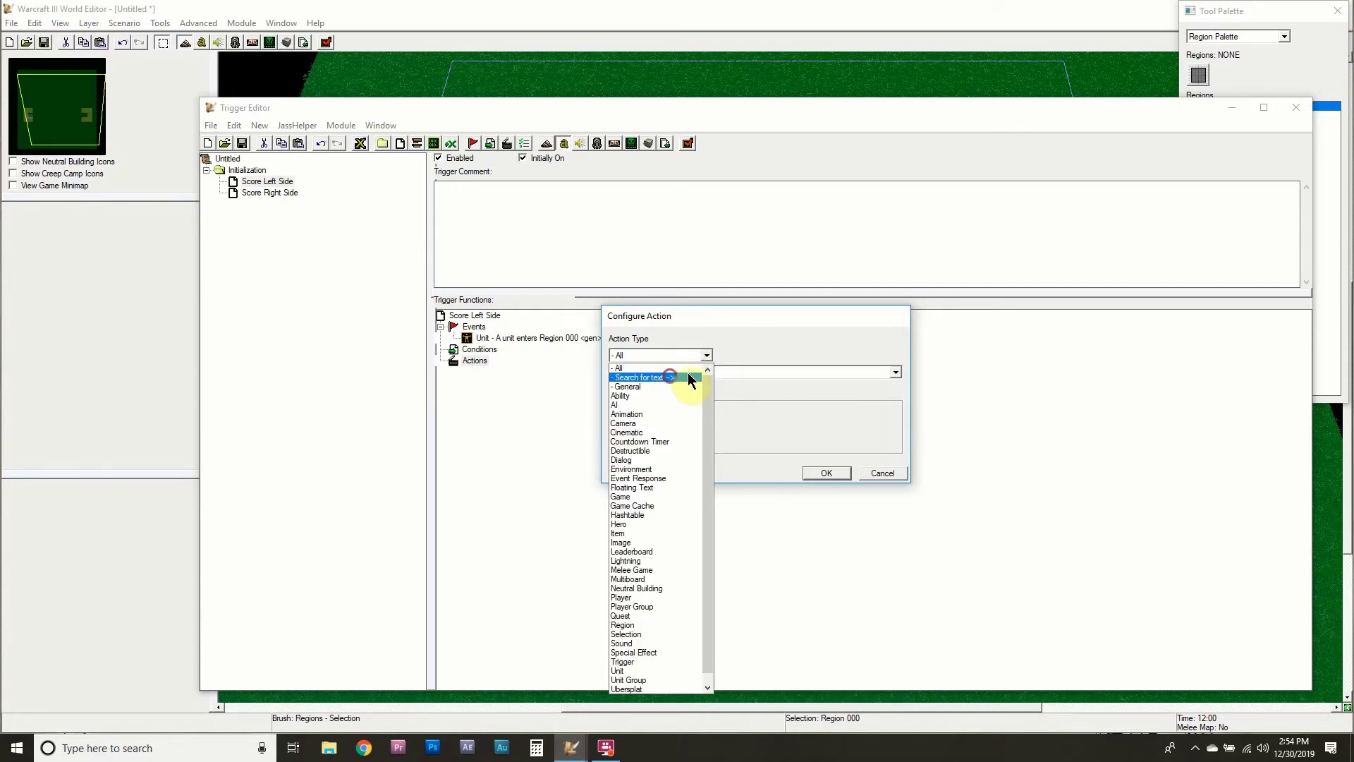
left_click(687, 377)
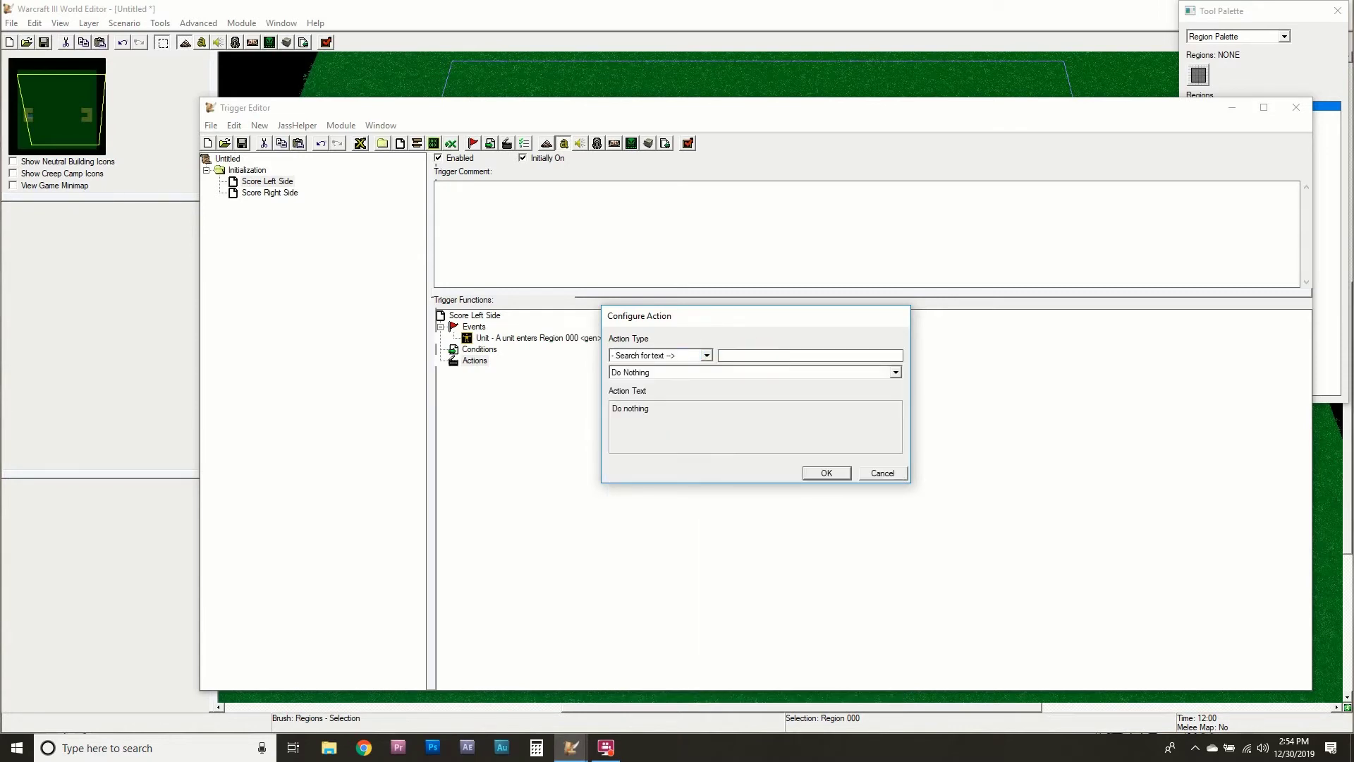
type("gam")
key("BackSpace")
key("BackSpace")
type("message")
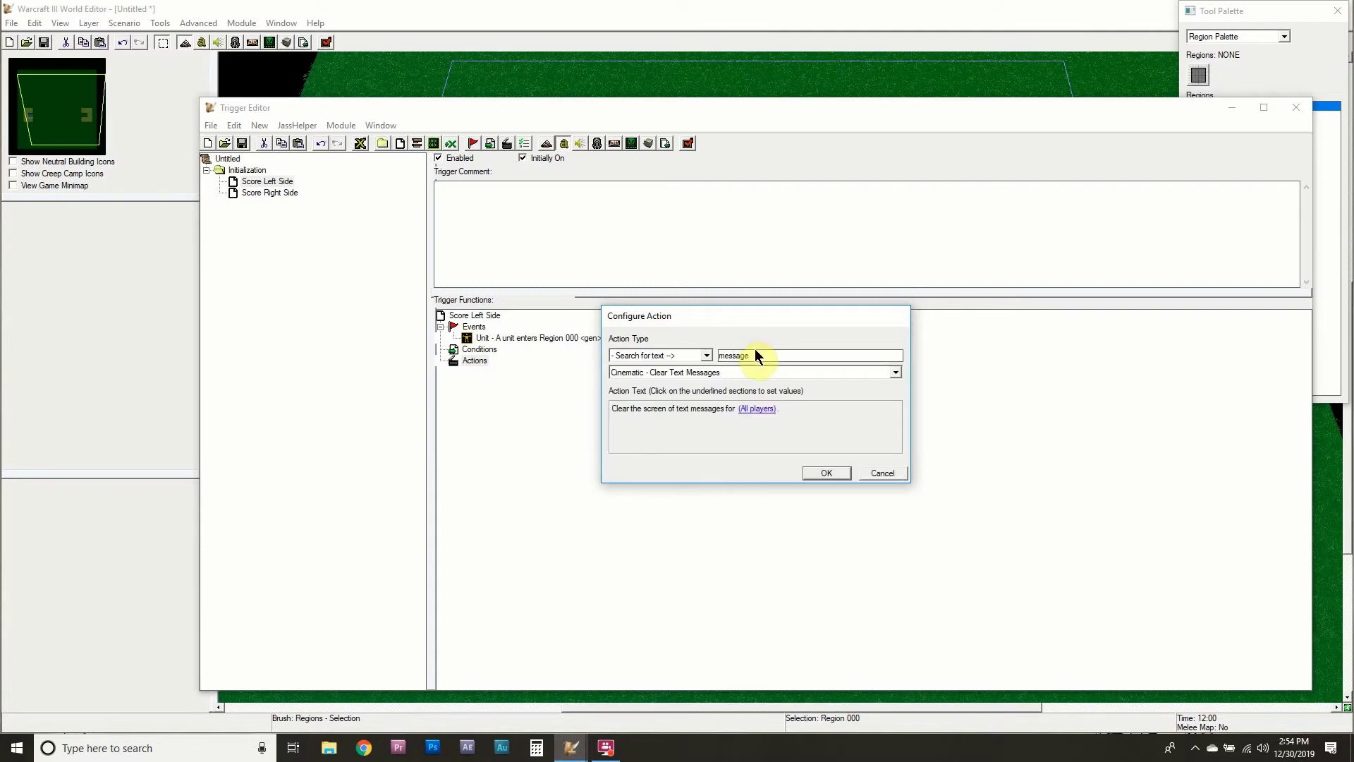
left_click(721, 374)
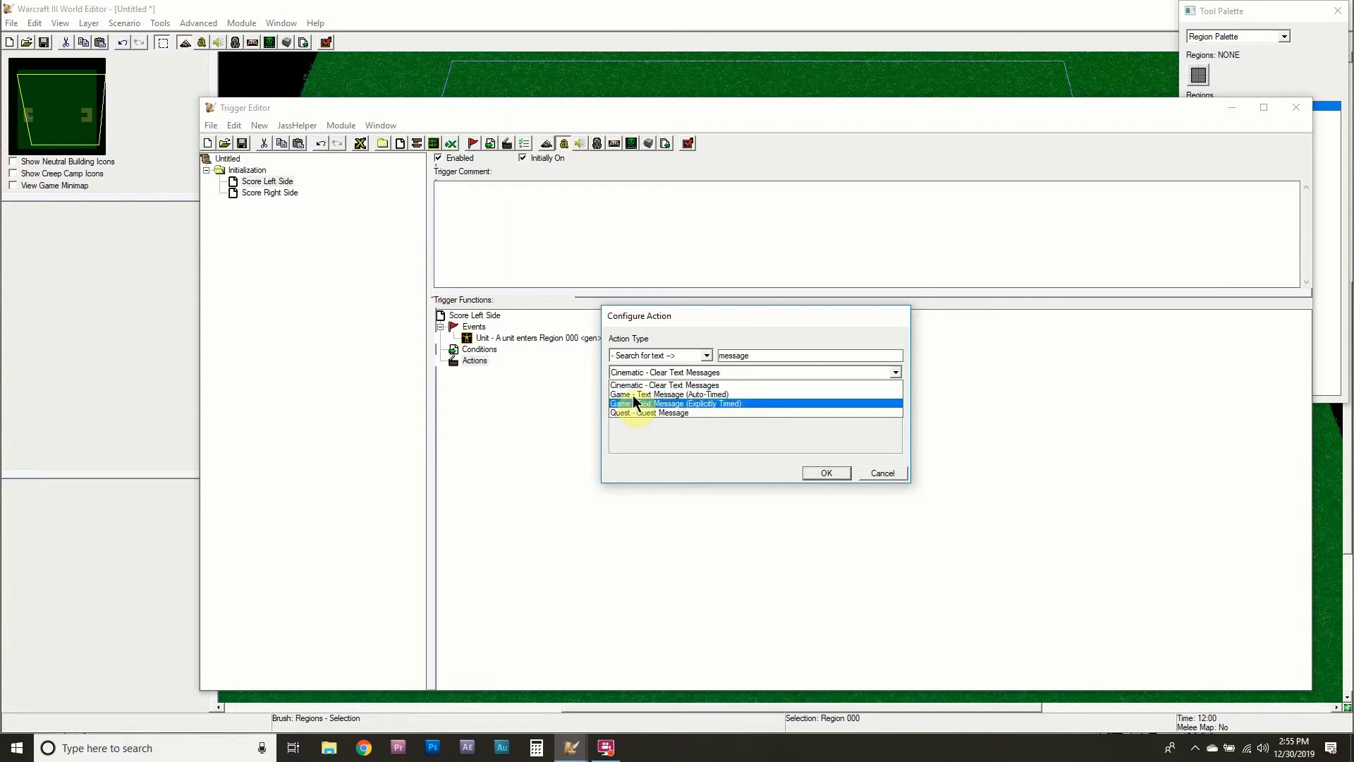
left_click(691, 395)
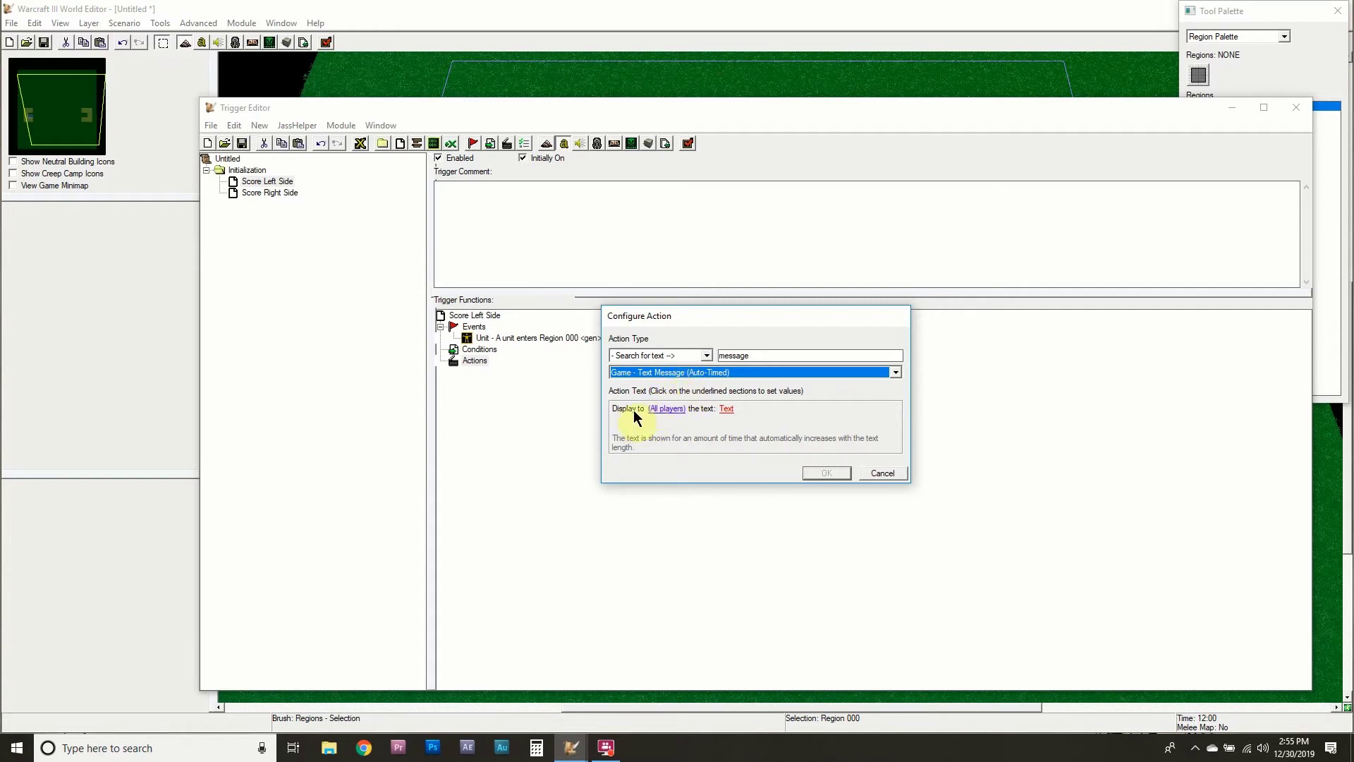
Set the message text to "You have scored on the left side of the field." and add the action to the trigger.
left_click(724, 414)
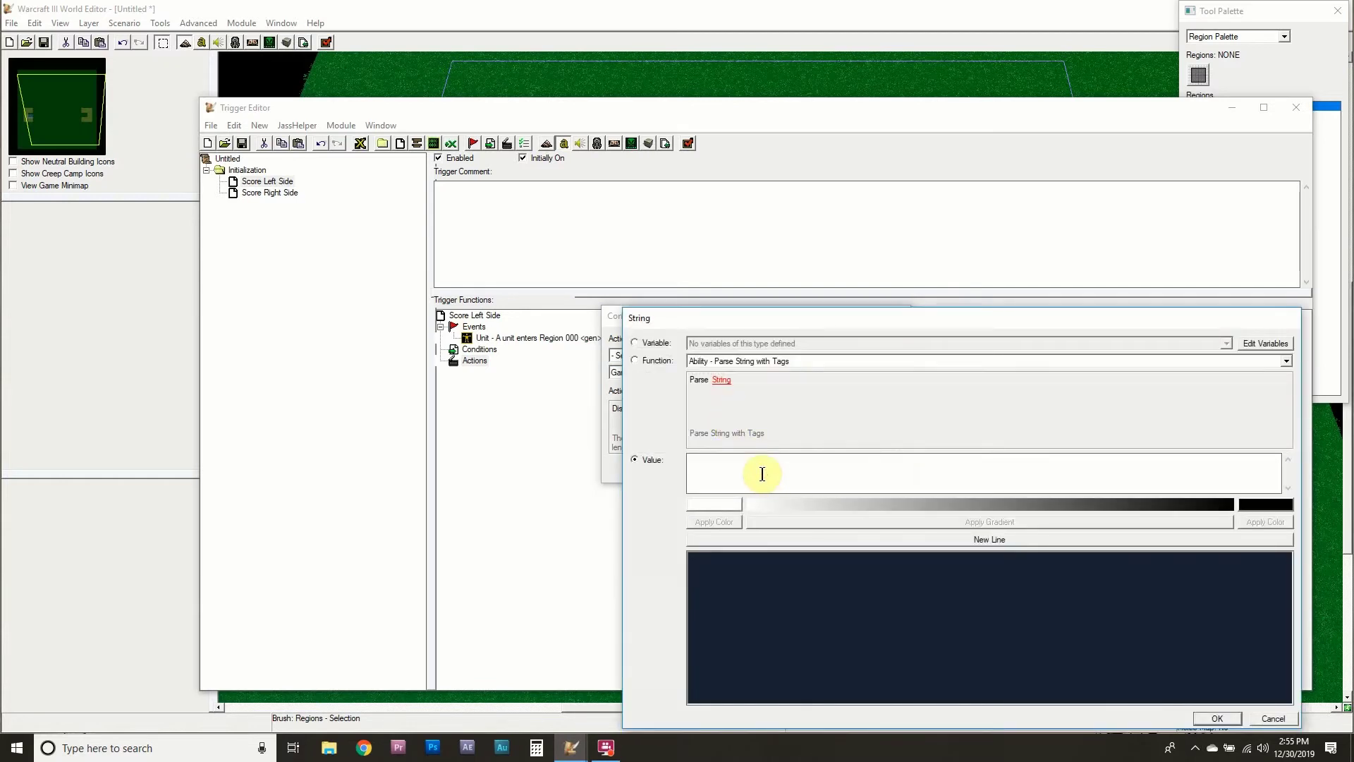
type("You hav")
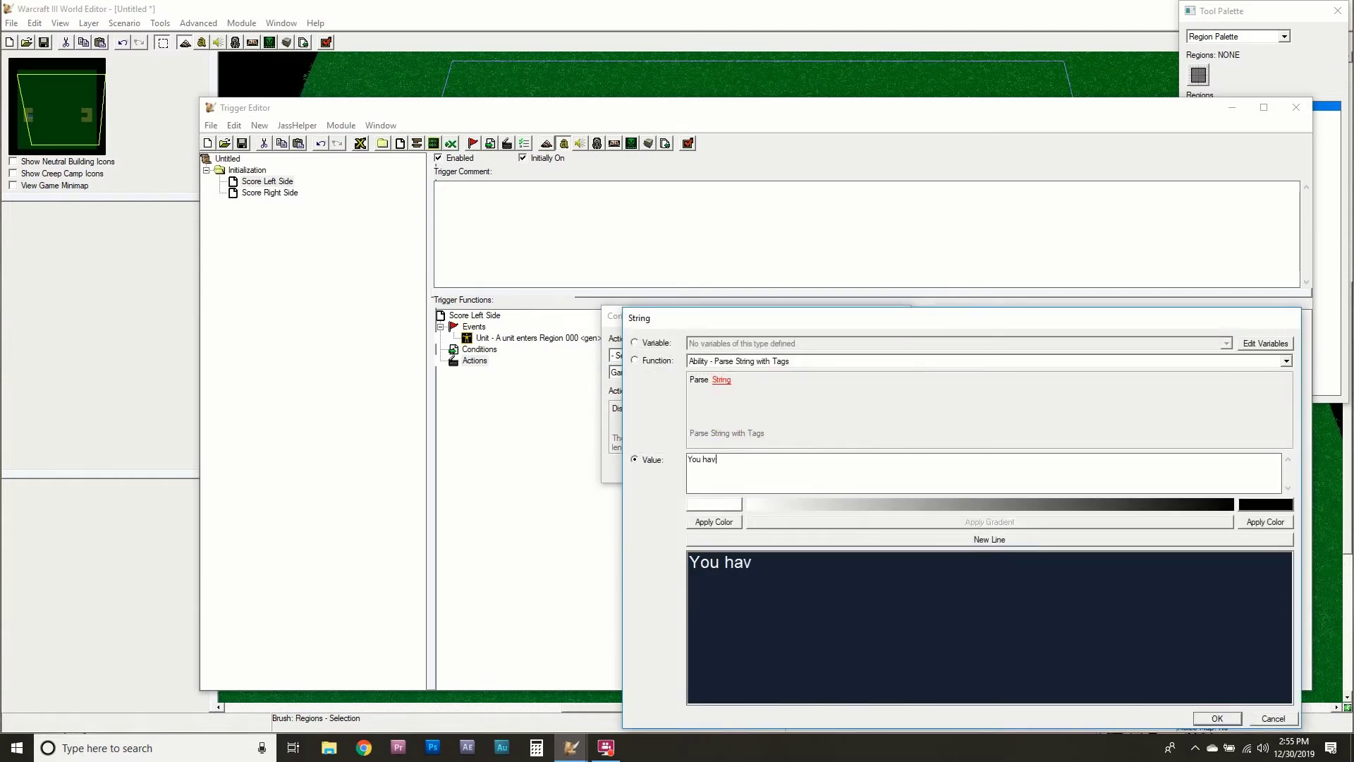
type("e scored on the ")
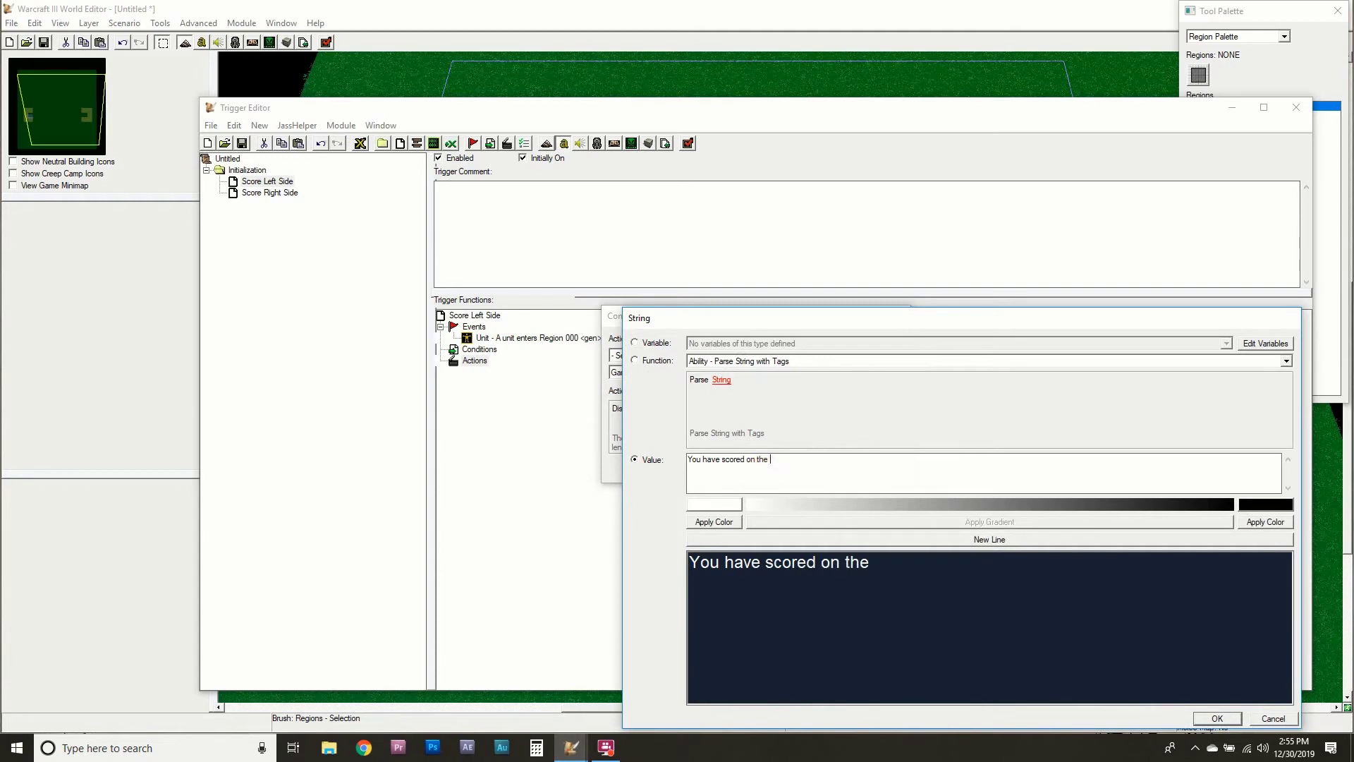
type("left side of the f")
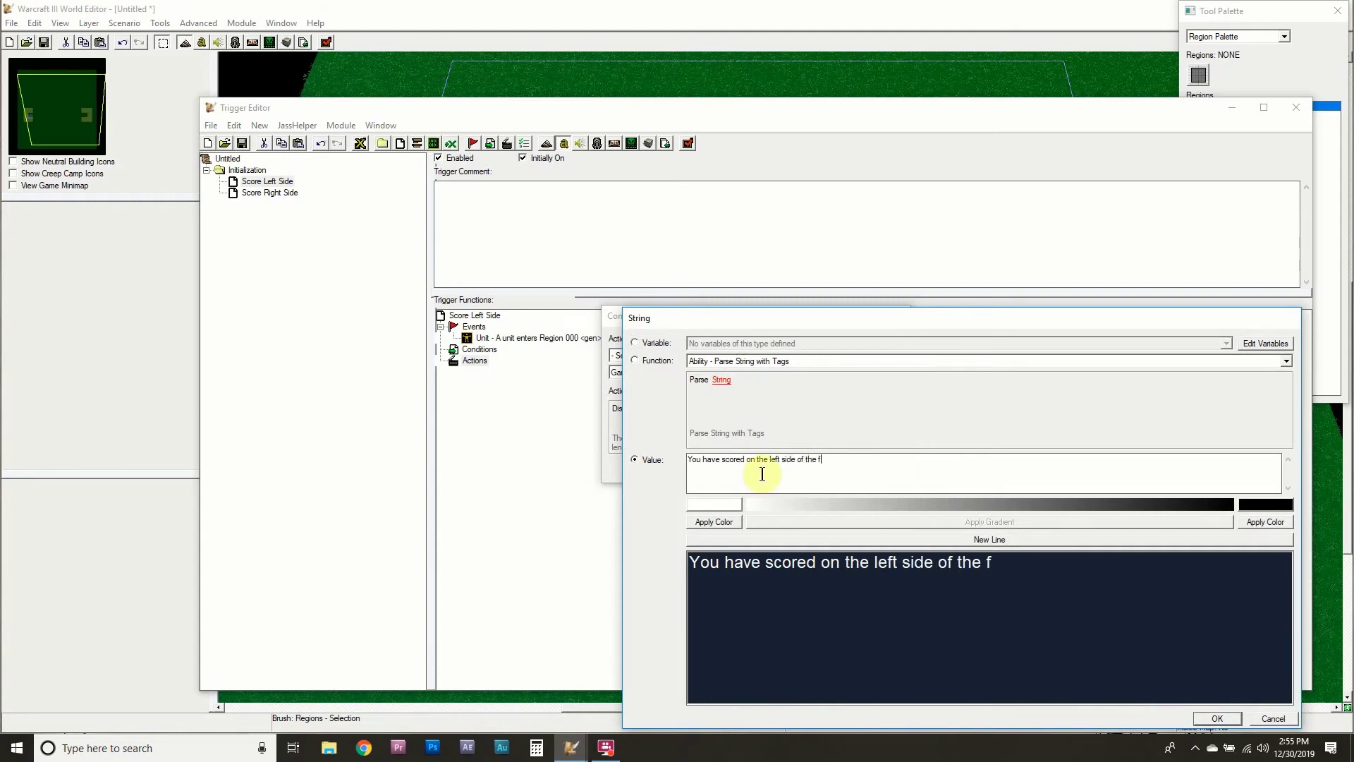
type("ield.")
left_click(1207, 717)
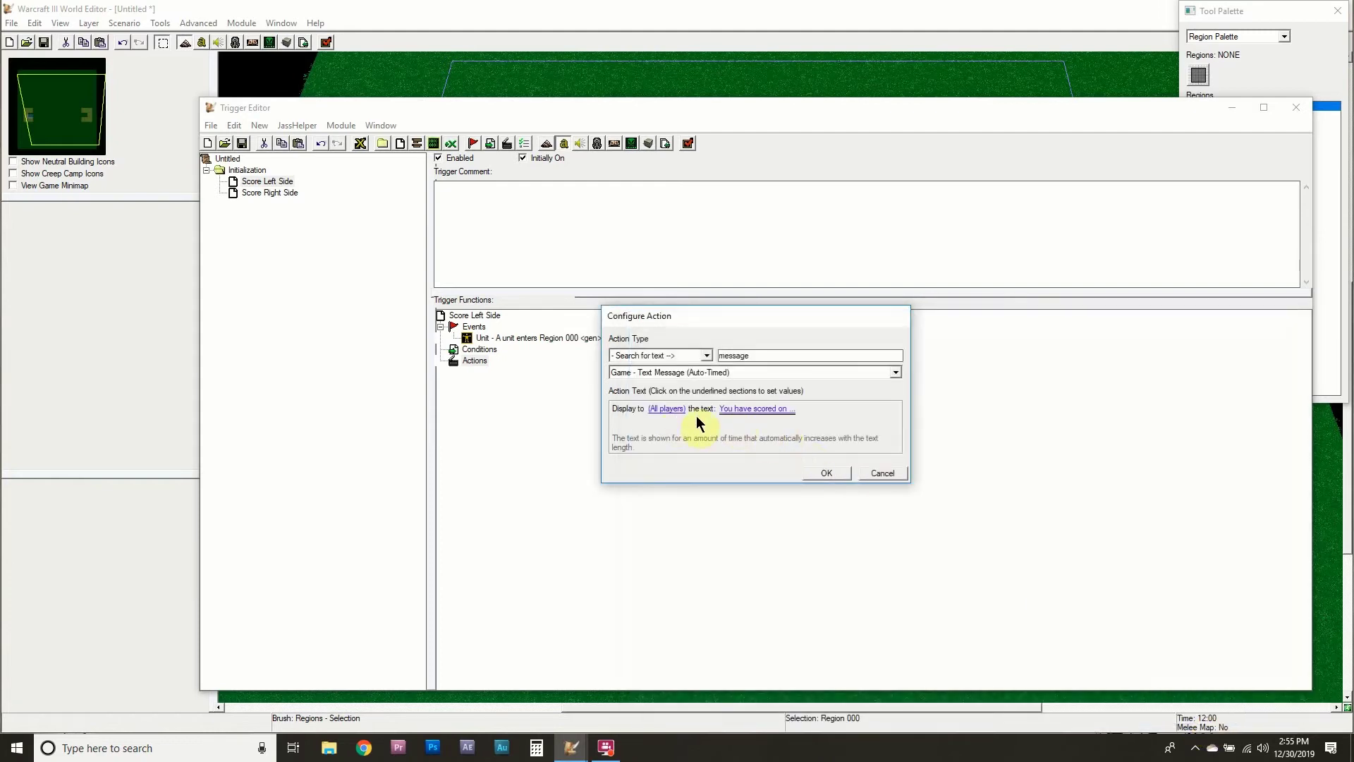
left_click(812, 474)
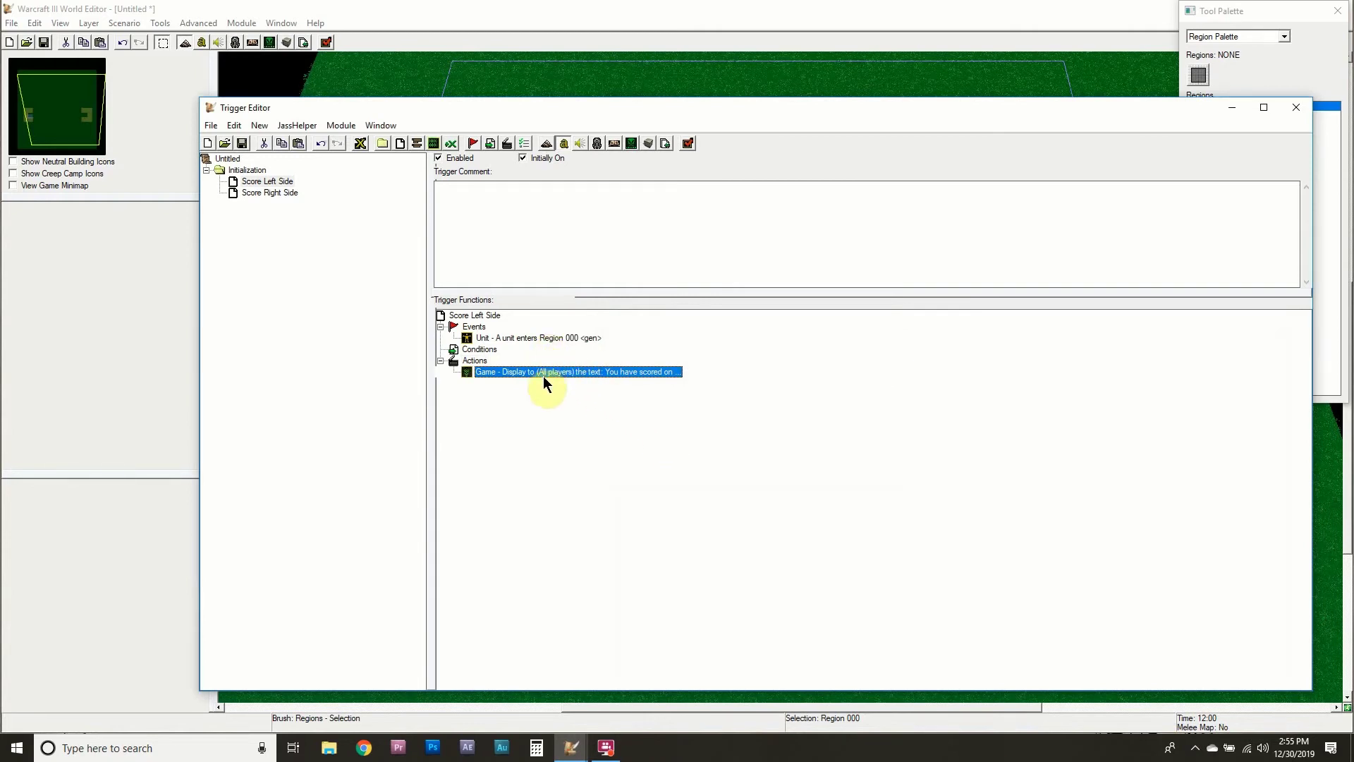
Rename the region in the left goal's opening as Left Score Box.
left_click(1232, 11)
right_click(1208, 105)
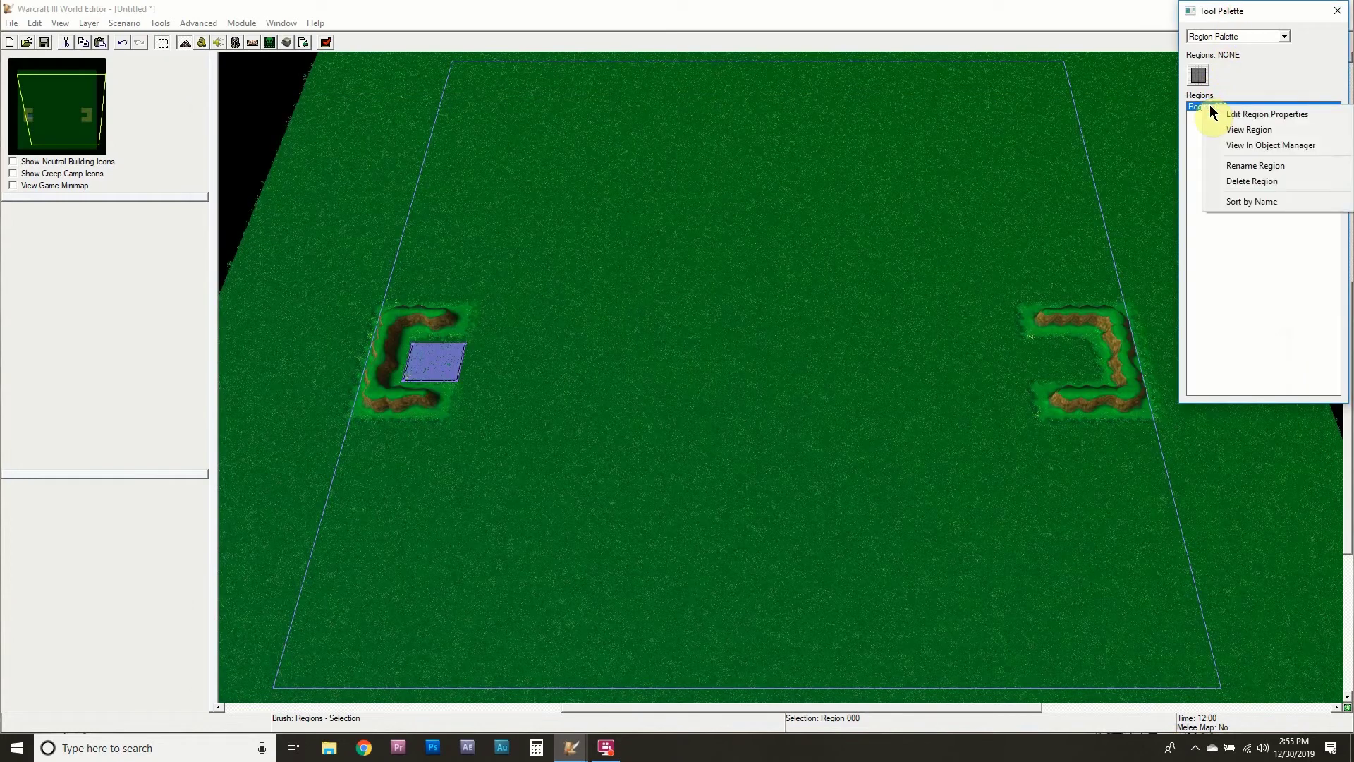
left_click(1251, 166)
left_click_drag(698, 297, 601, 292)
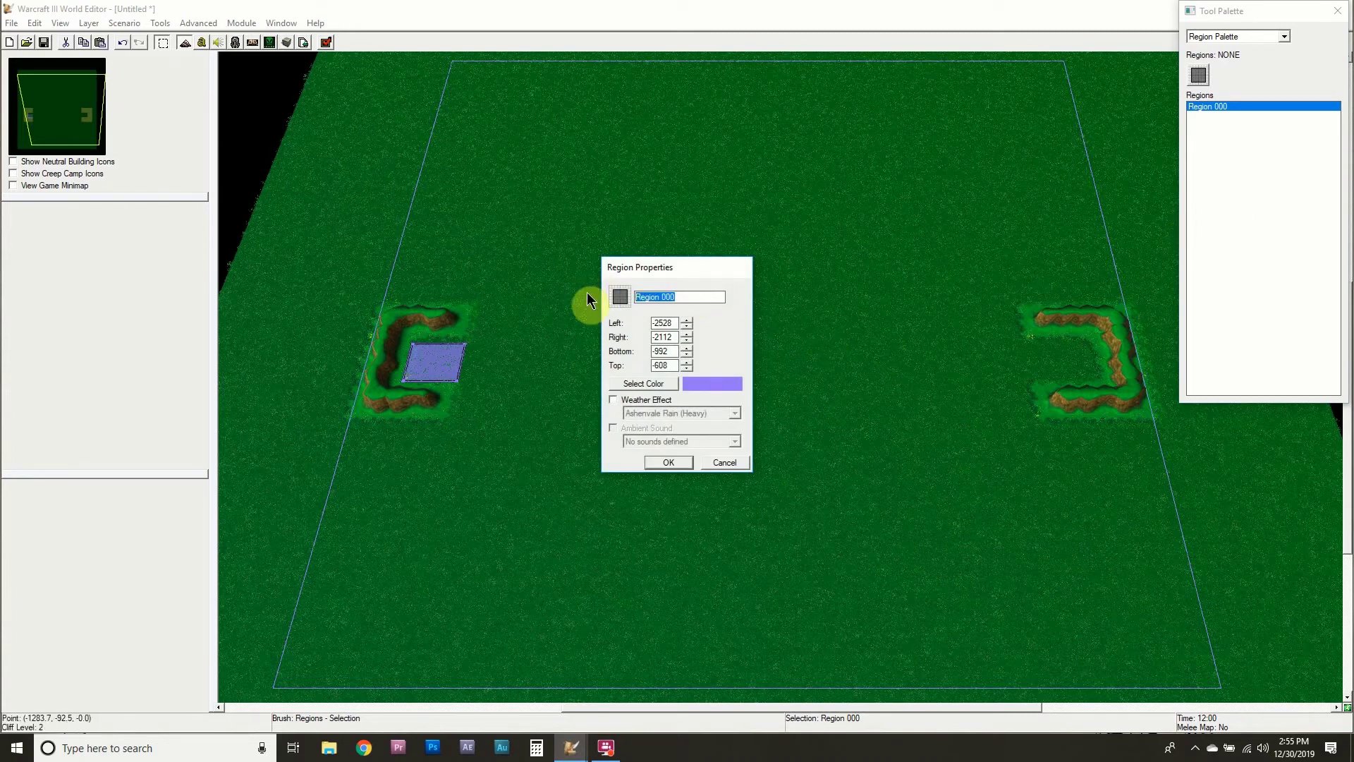
type("Left Score Box")
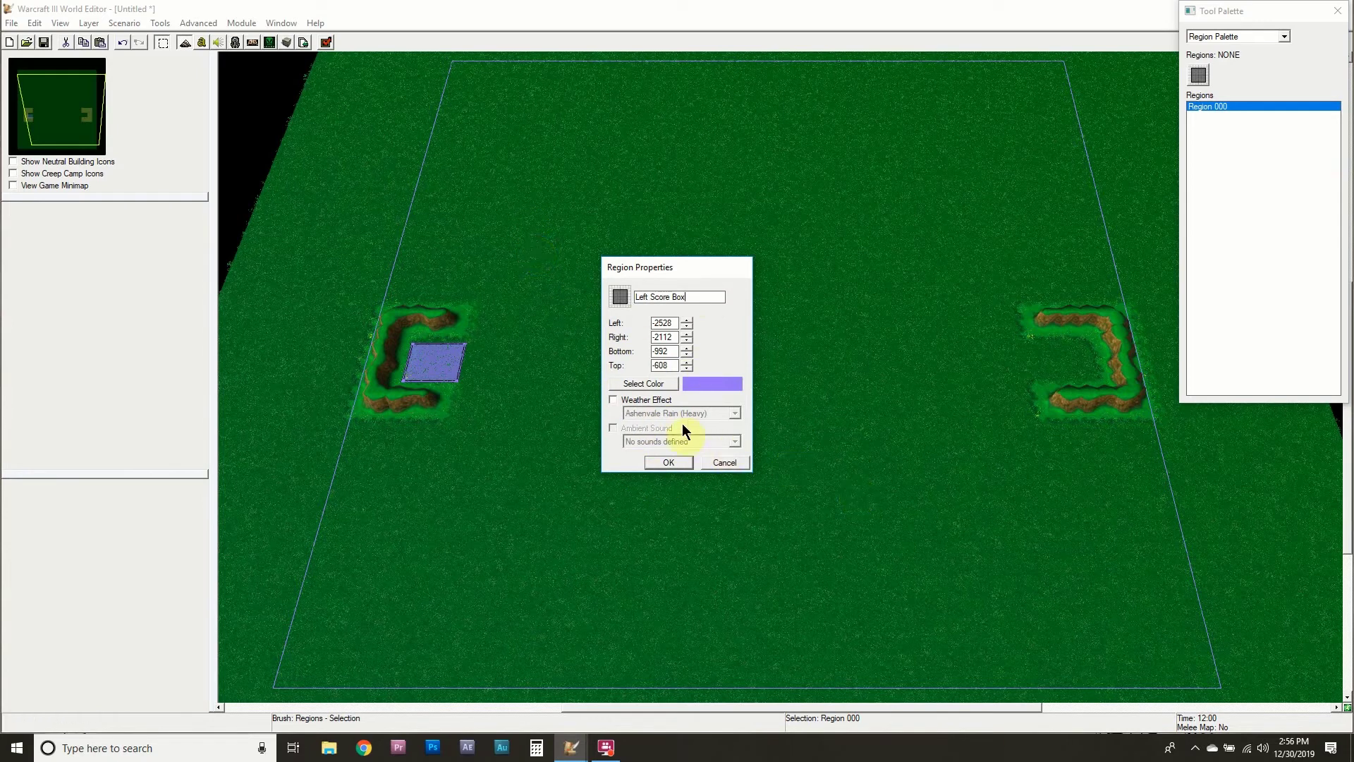
Enable the region's weather effect, look through the available effects, and turn the weather effect off again.
left_click(614, 400)
left_click(667, 413)
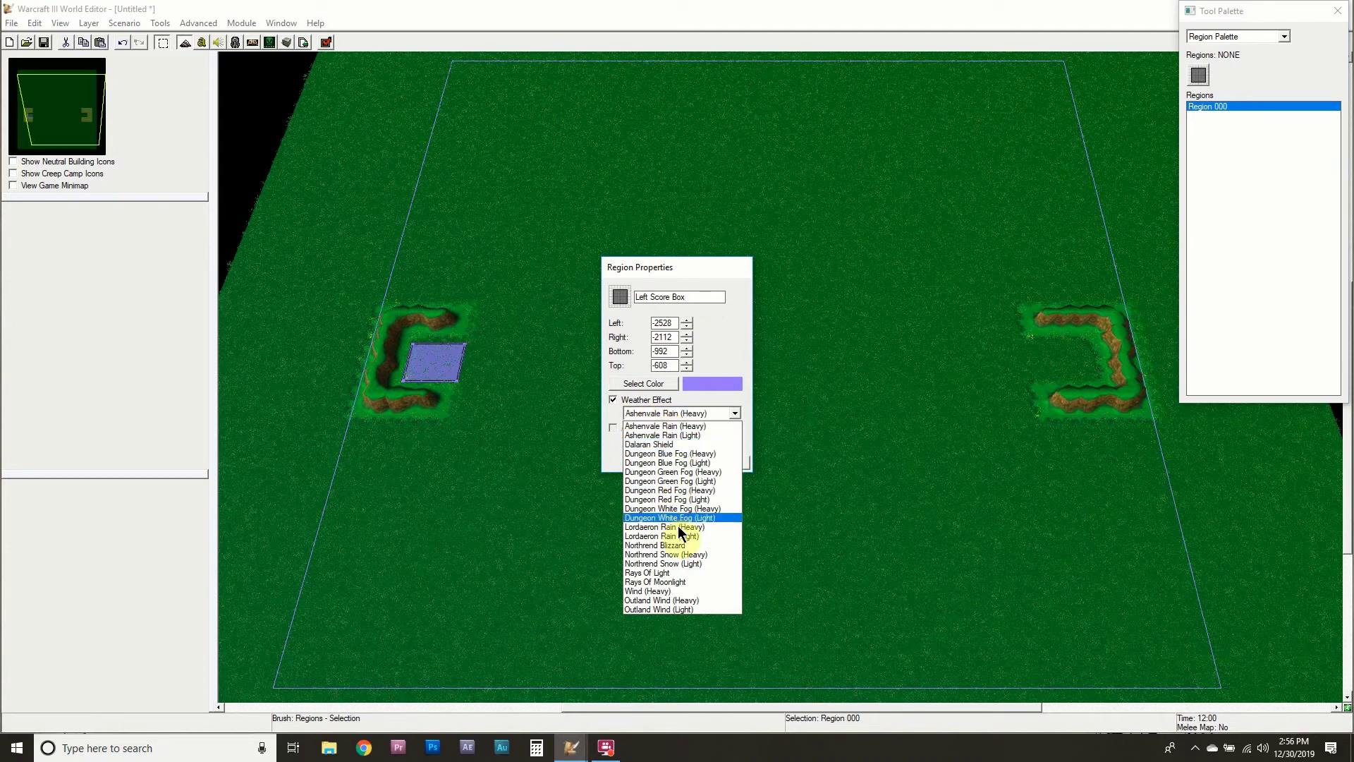
left_click(615, 401)
left_click(613, 402)
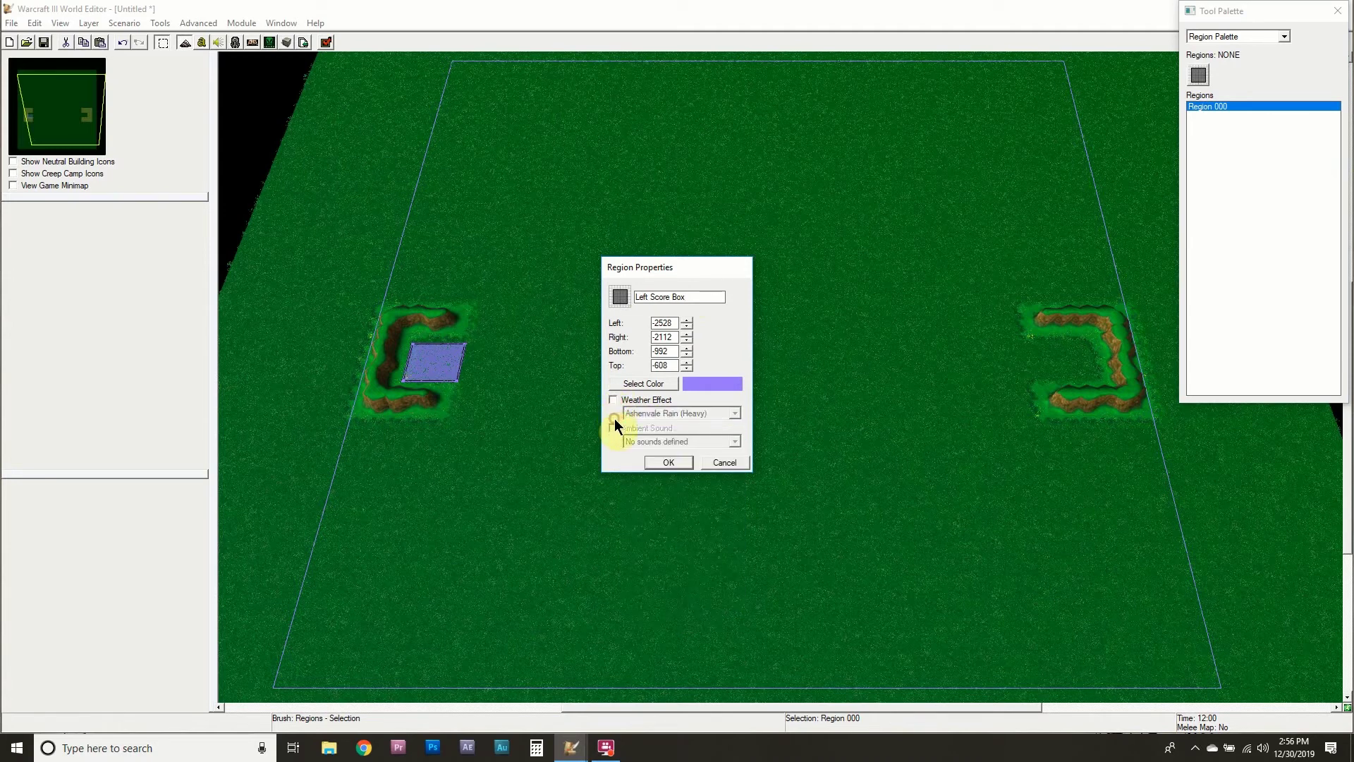
Try blue and gray as the region's color, and cancel the color change.
left_click(663, 385)
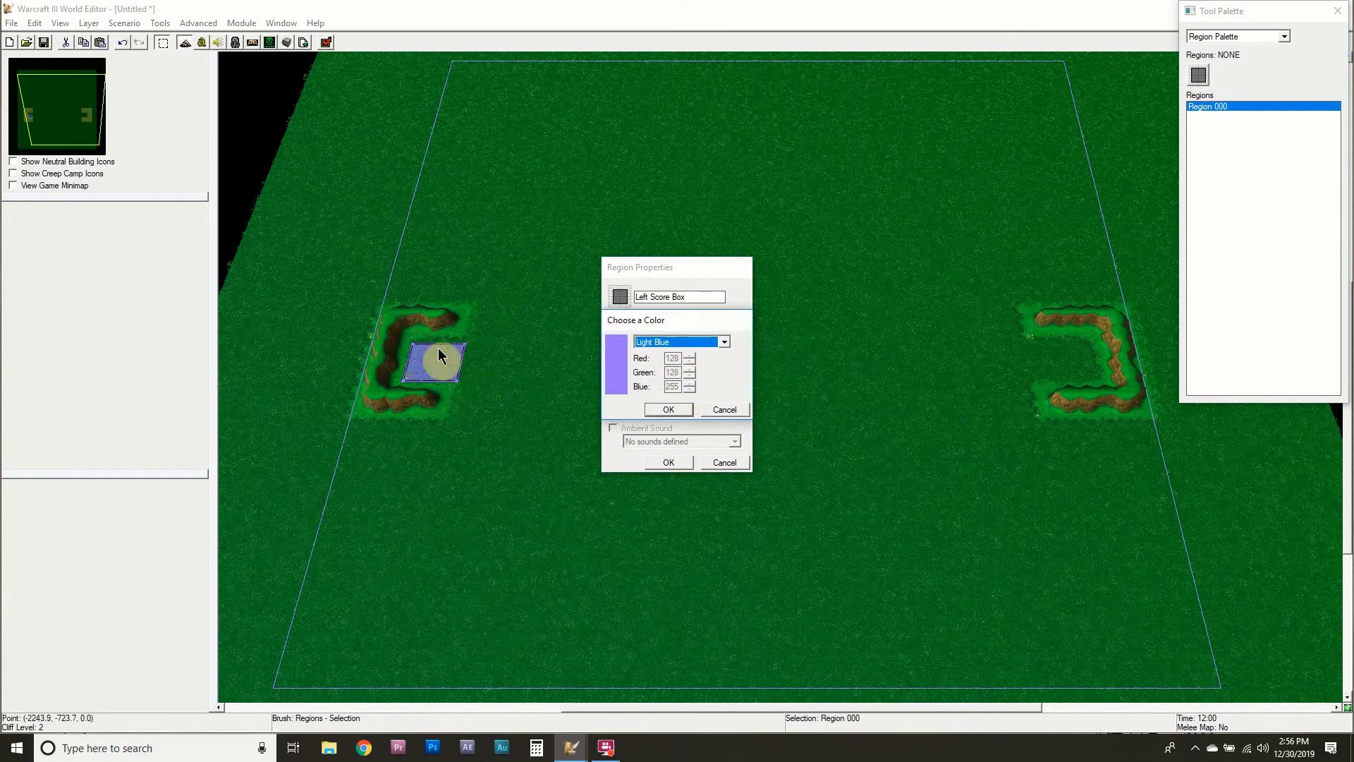
left_click(687, 341)
left_click(680, 409)
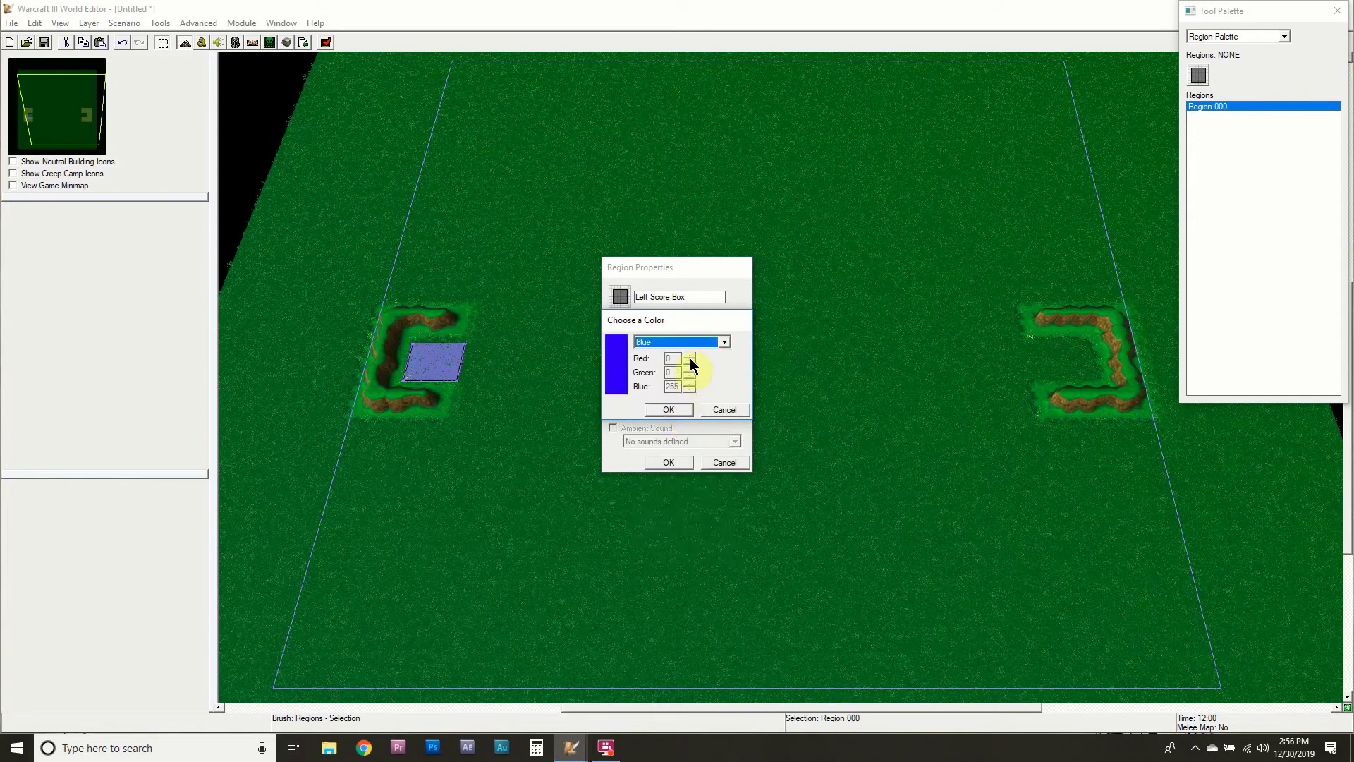
left_click(687, 343)
left_click(677, 384)
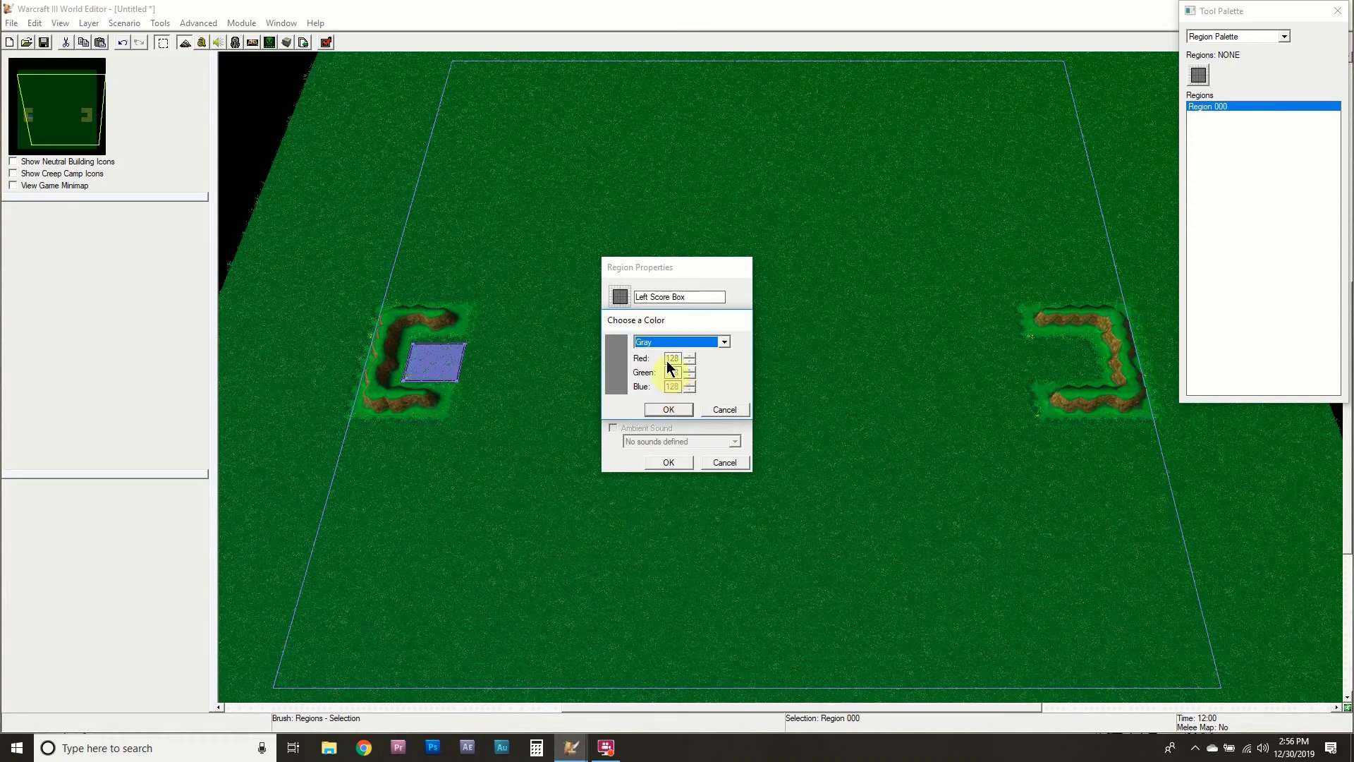
left_click(722, 412)
Accept the Left Score Box properties and paste a copy of the region into the right goal's opening.
left_click(674, 464)
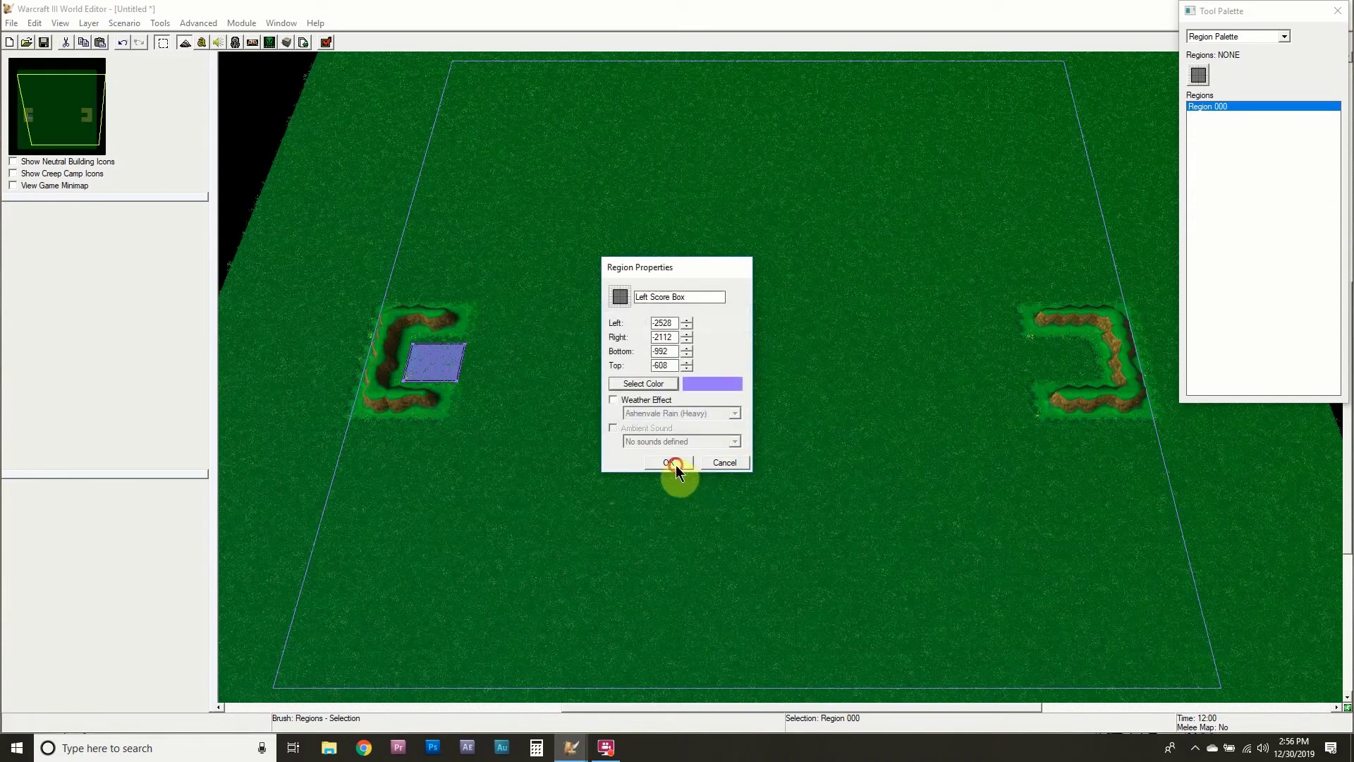
right_click(1216, 108)
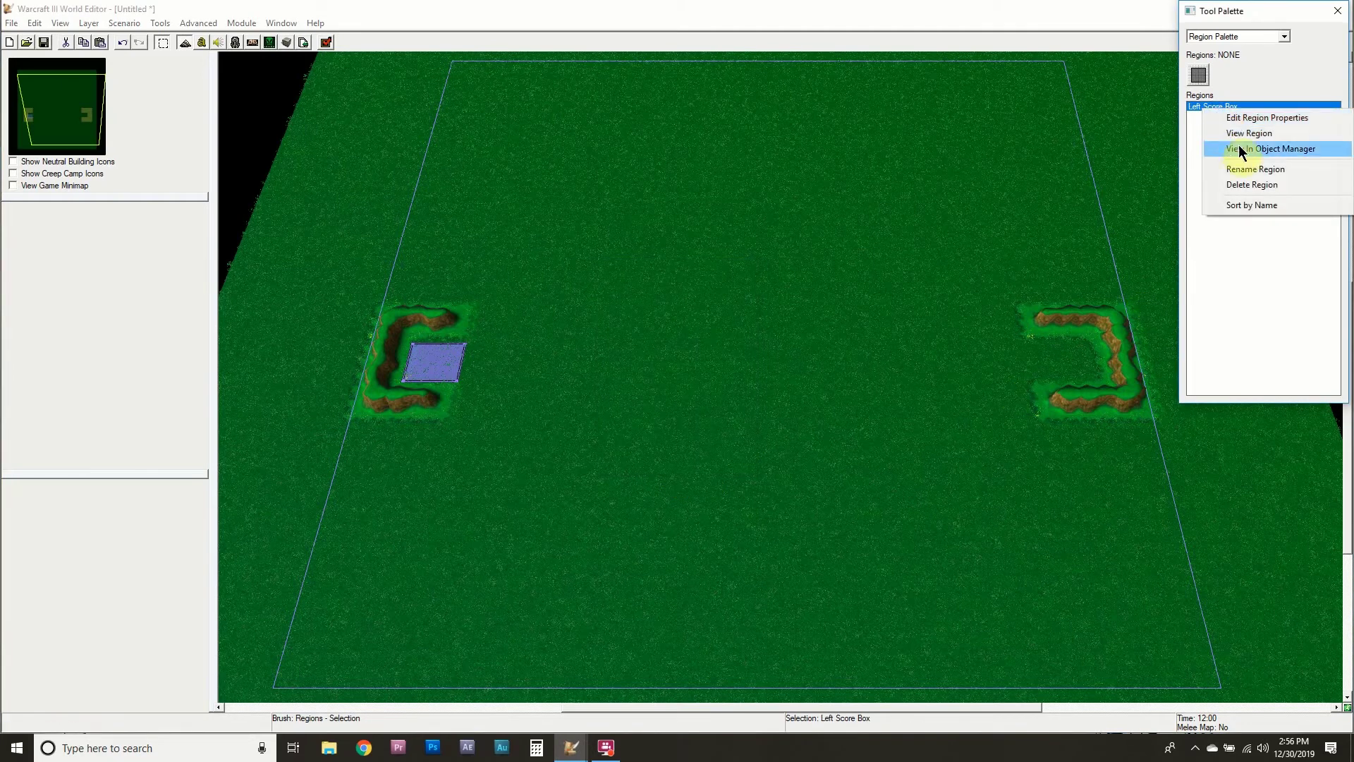
left_click(1201, 111)
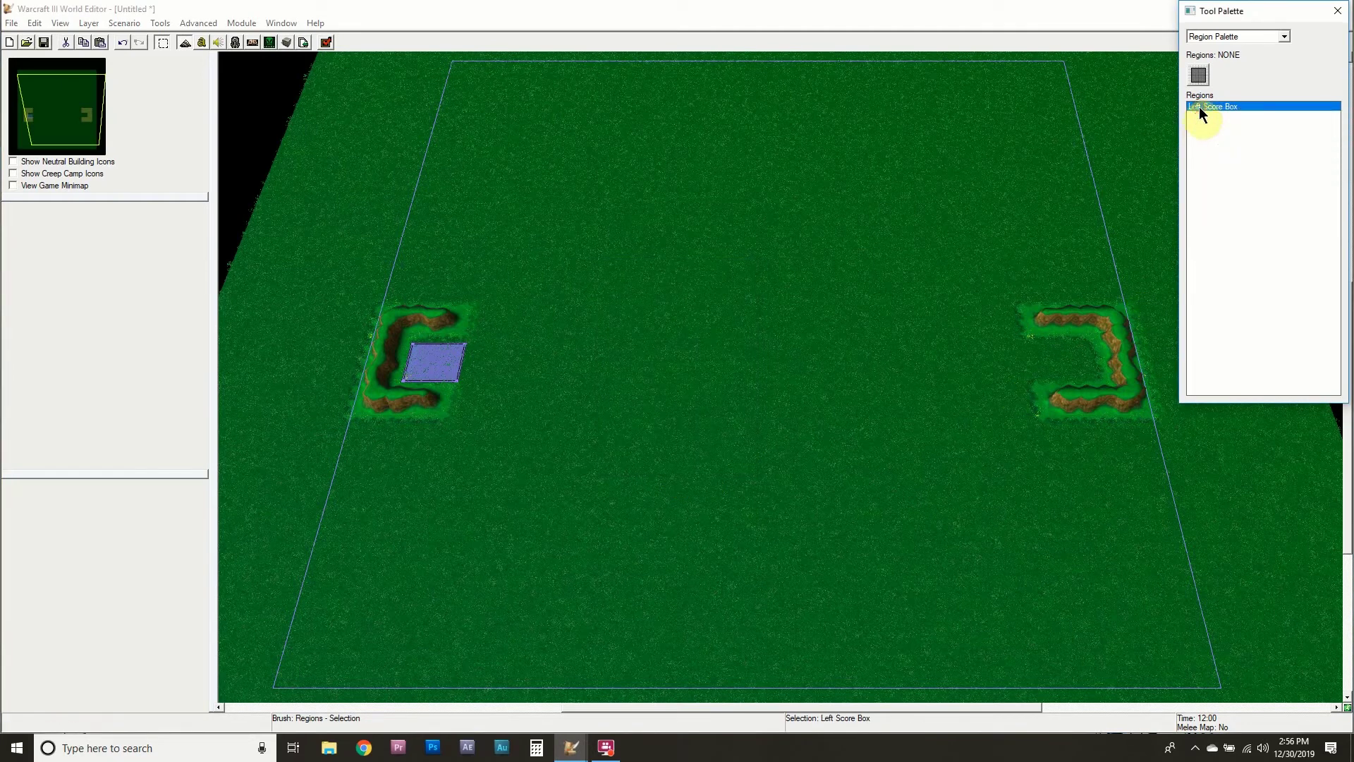
key("ctrl+c")
key("ctrl+v")
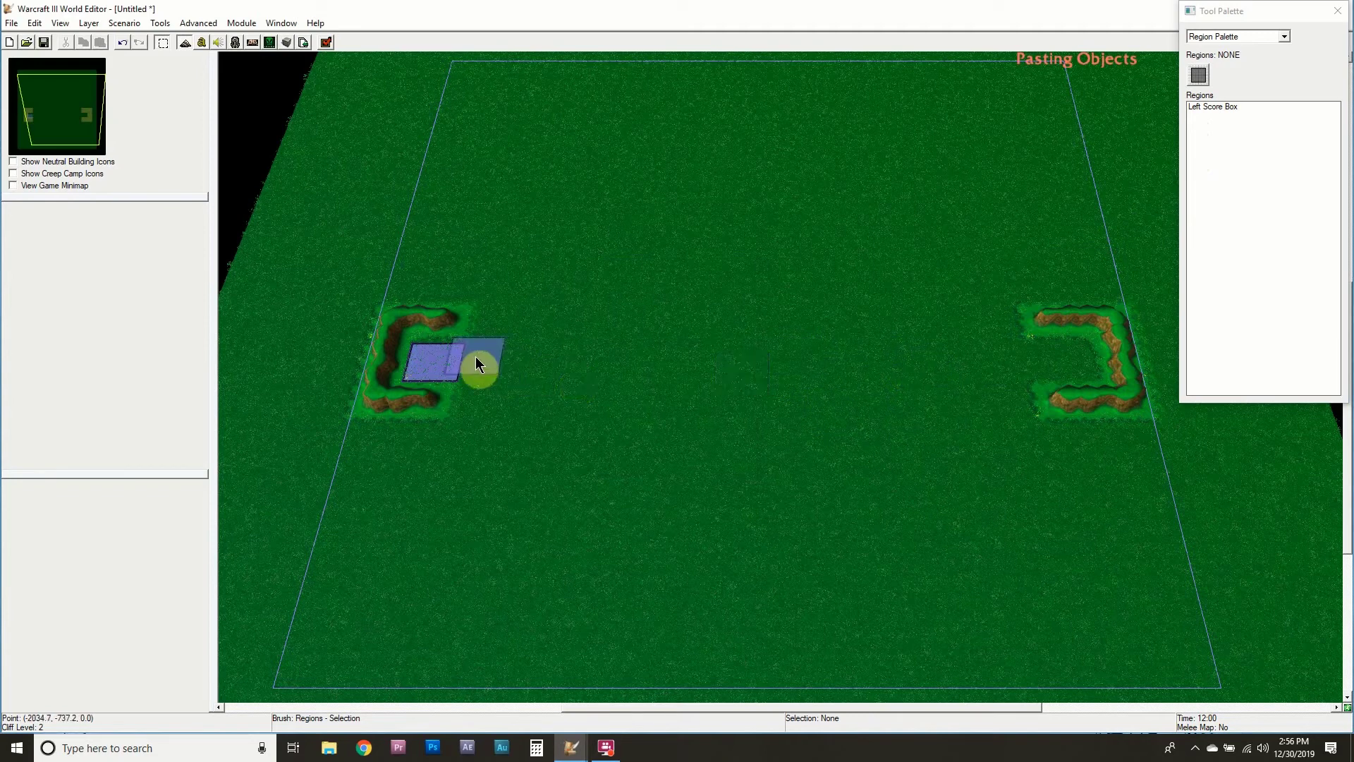
left_click(1066, 360)
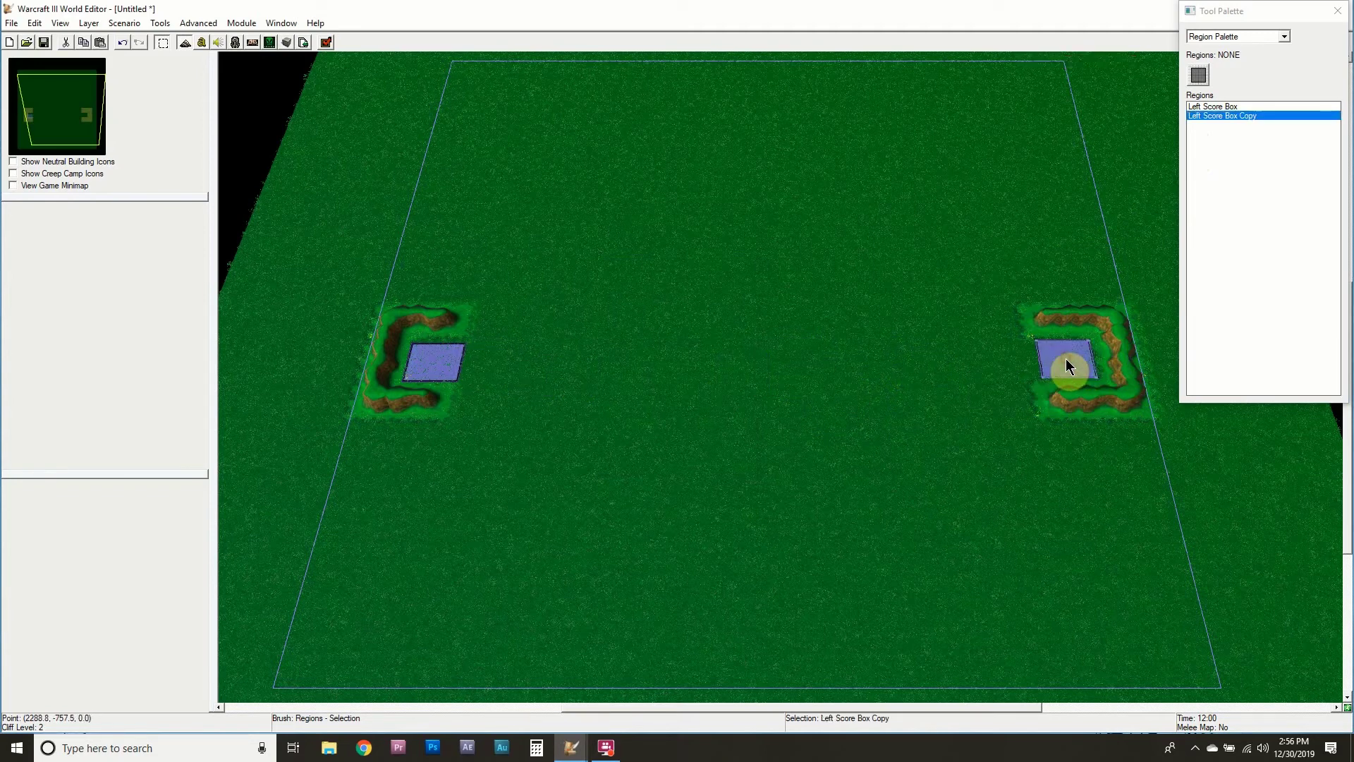
Rename the copied region in the right goal's opening as Right Score Box.
right_click(1241, 117)
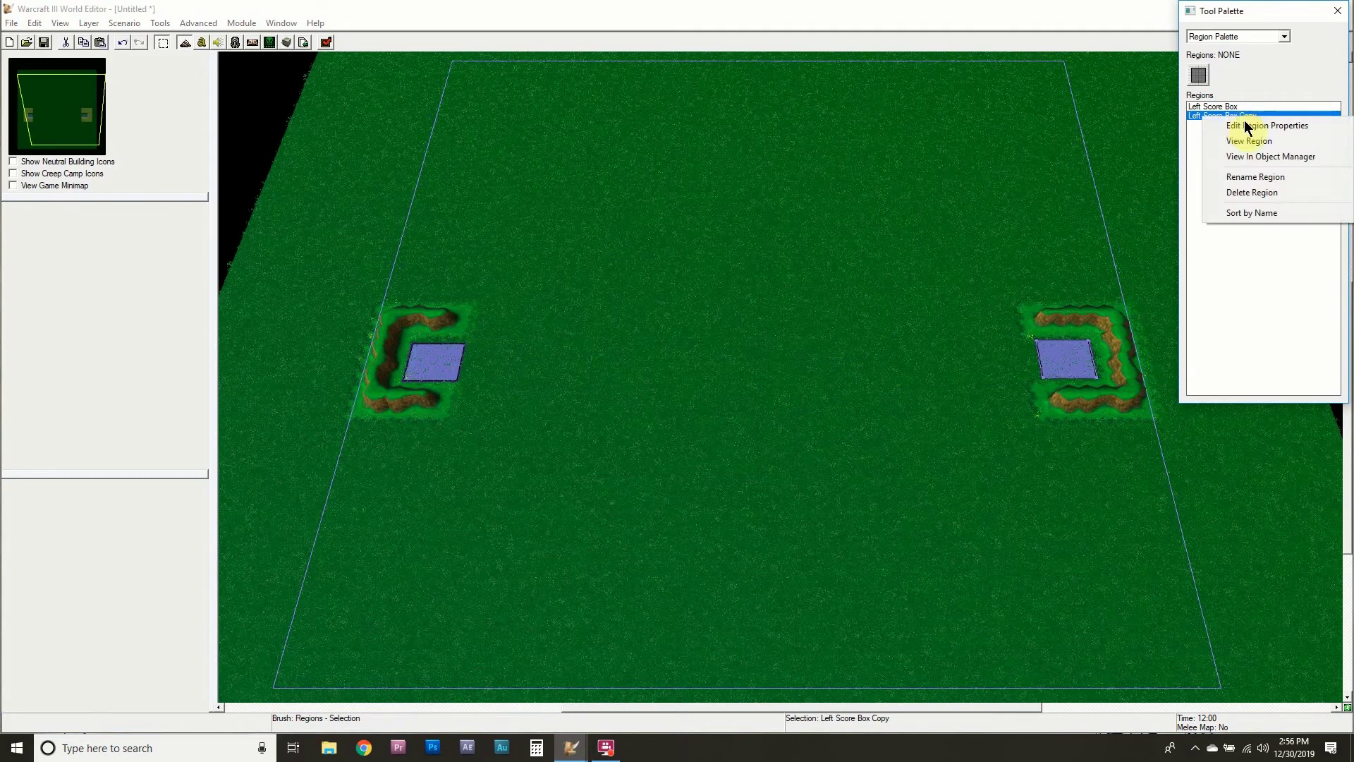
left_click(1250, 178)
type("Right Score Box")
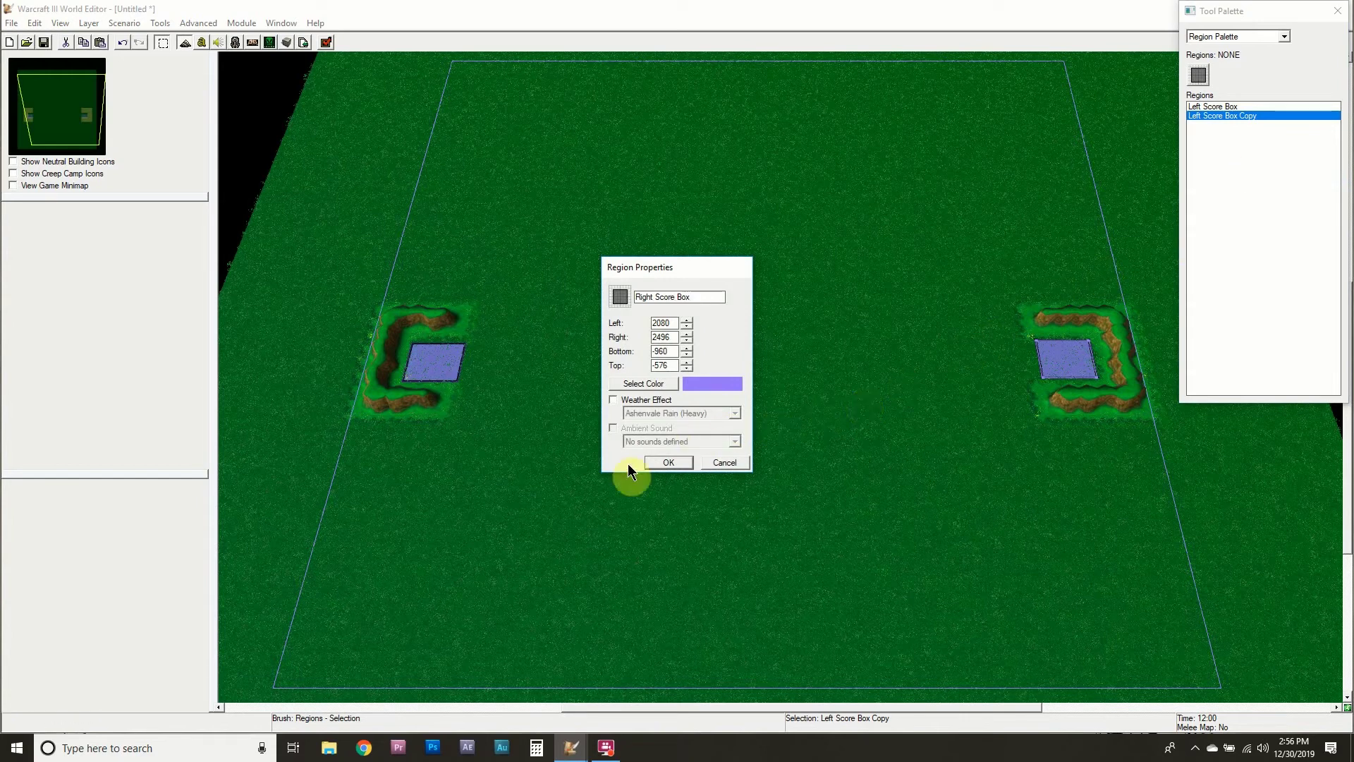
left_click(662, 460)
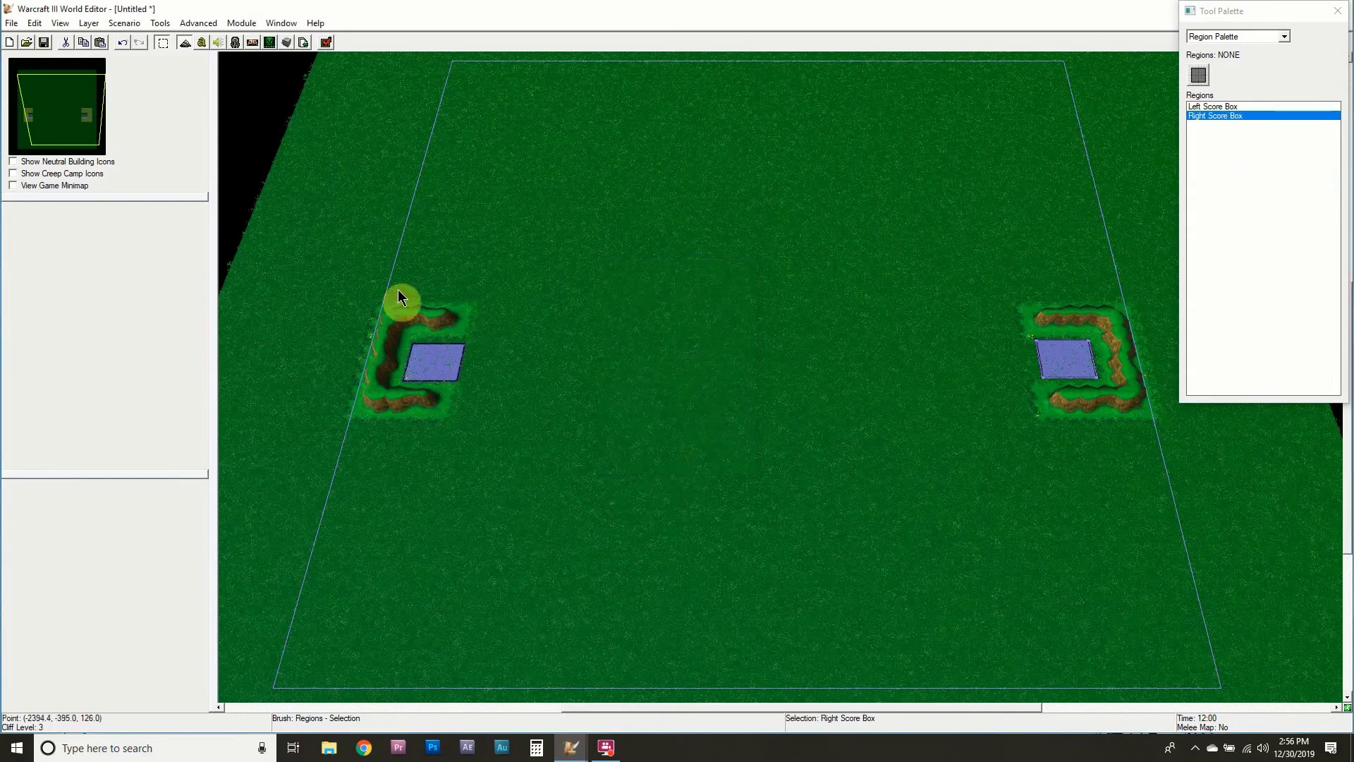
In the Trigger Editor, delete the empty Score Right Side trigger and duplicate the Score Left Side trigger.
left_click(203, 44)
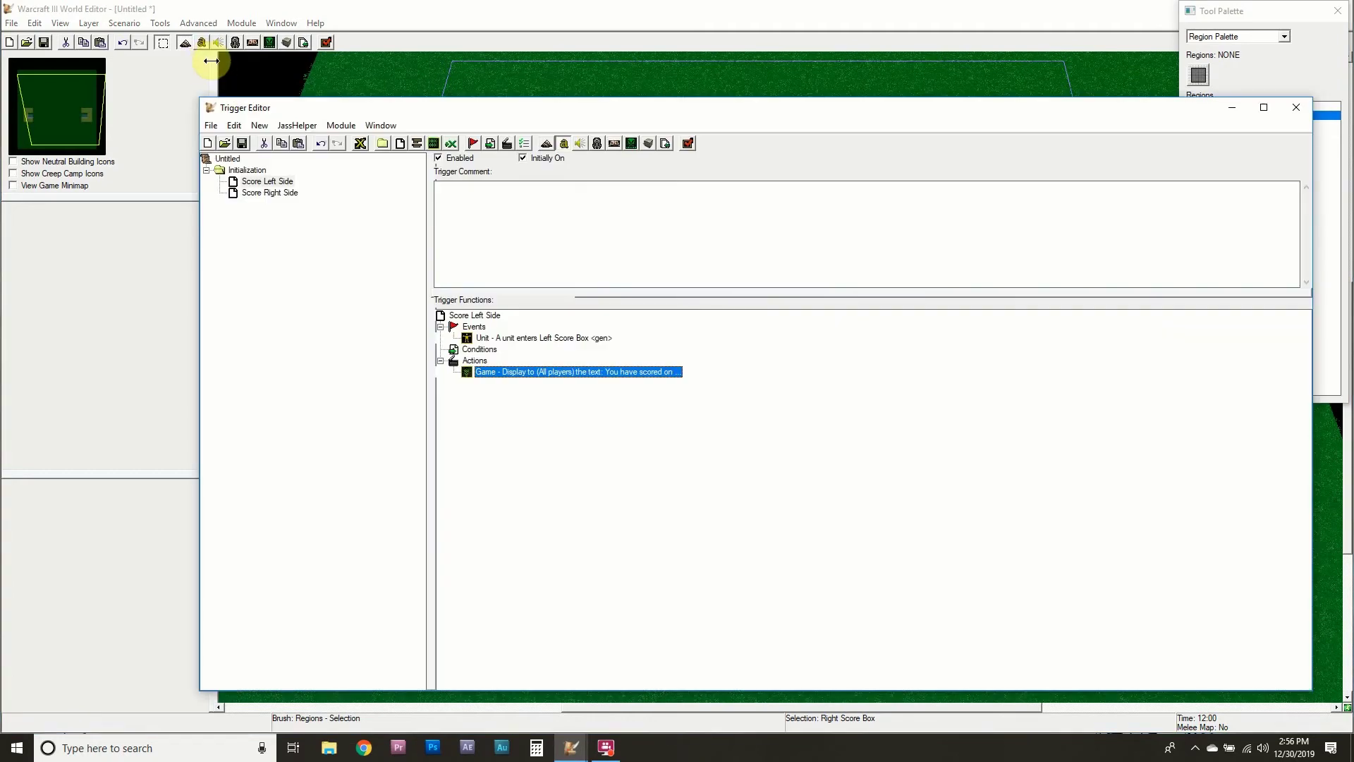
left_click(271, 193)
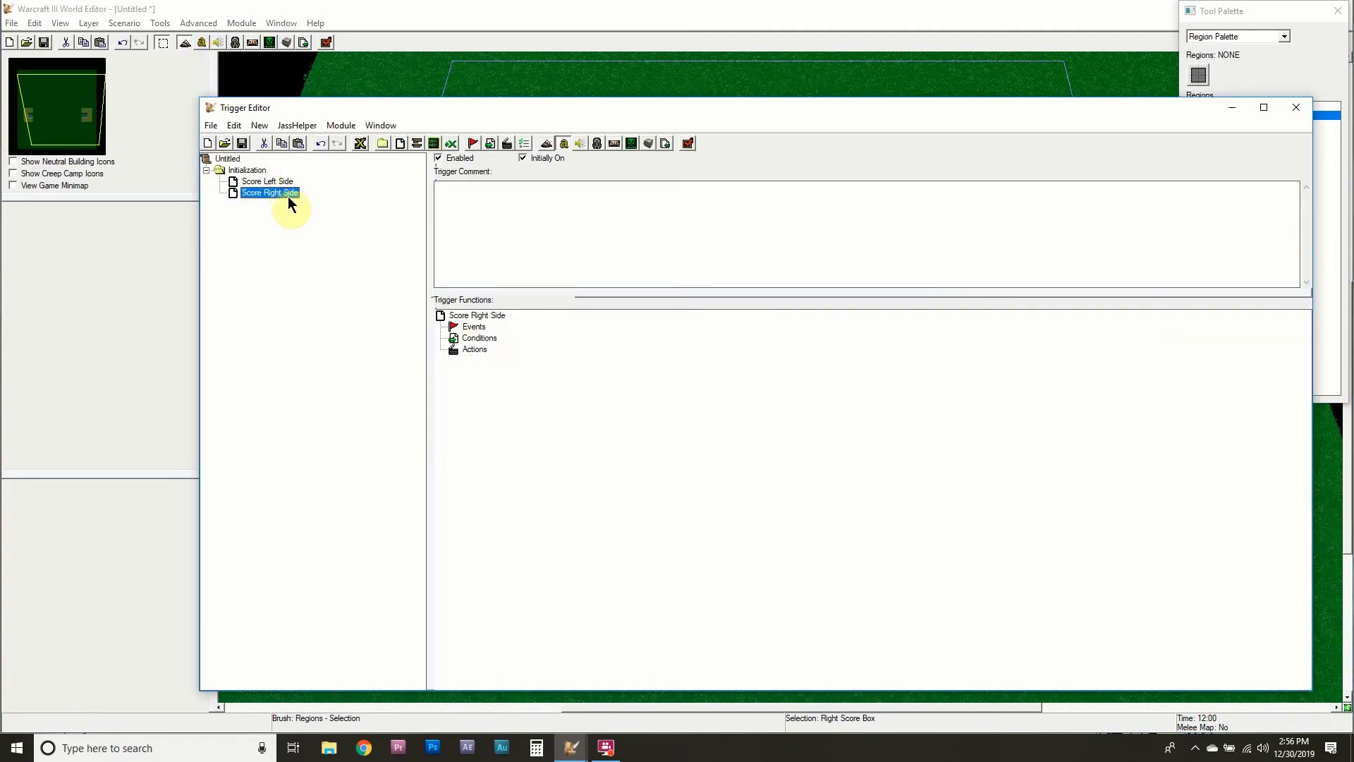
key("Delete")
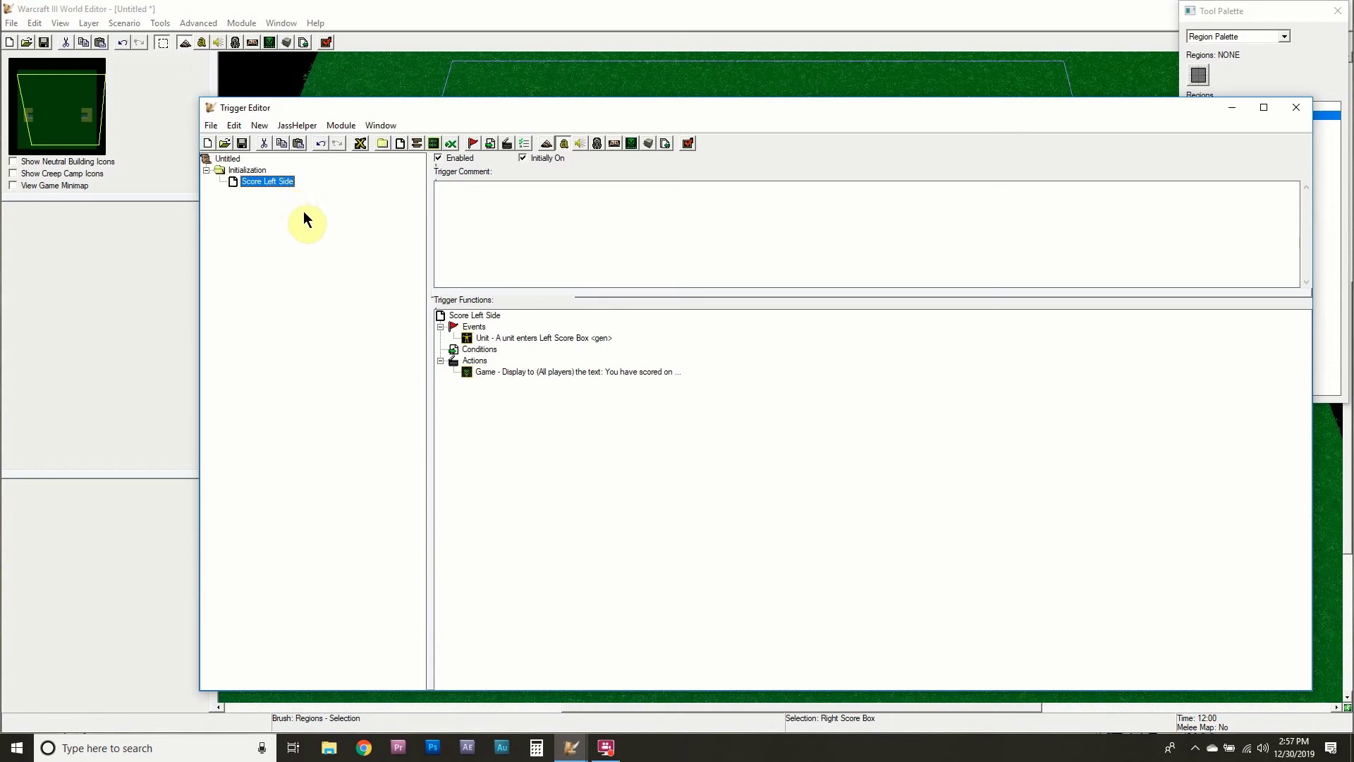
key("ctrl+c")
key("ctrl+v")
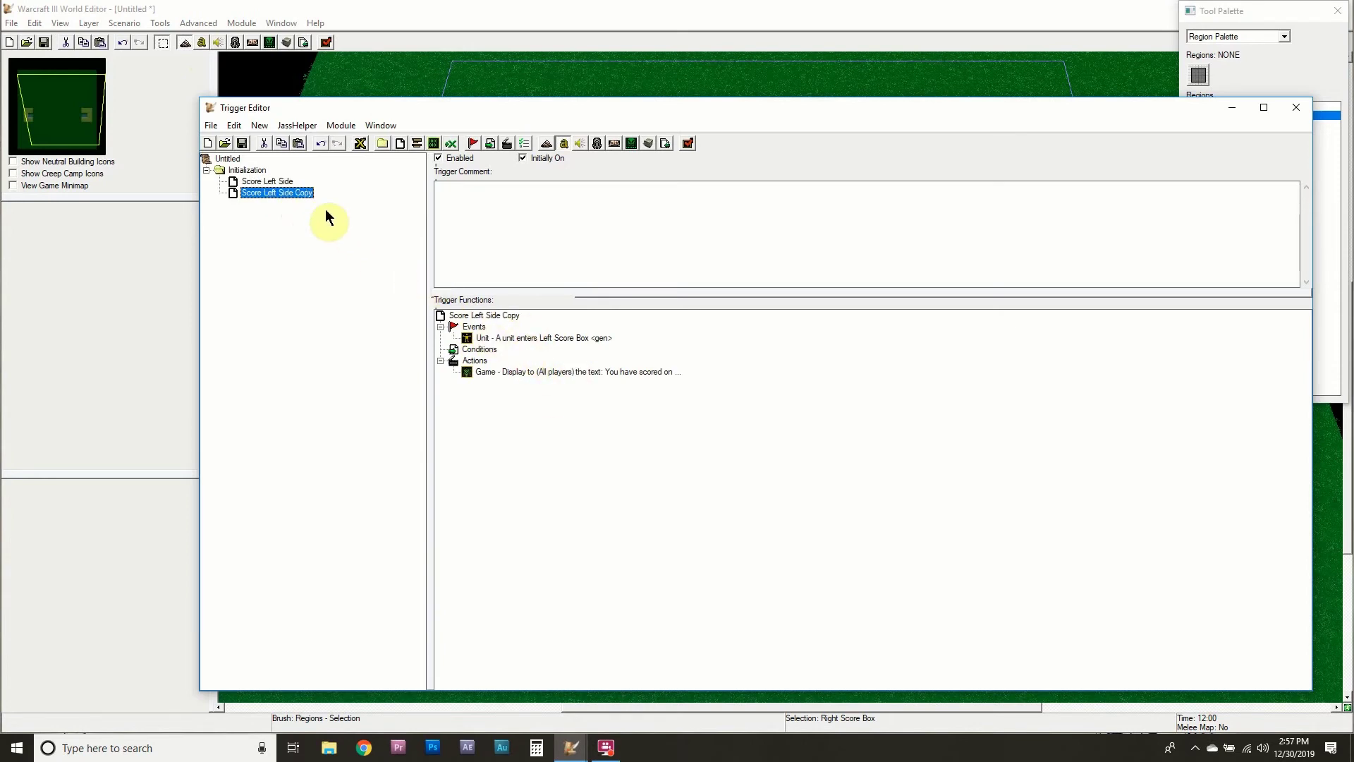
Rename the duplicated trigger as Score Right Side.
right_click(303, 193)
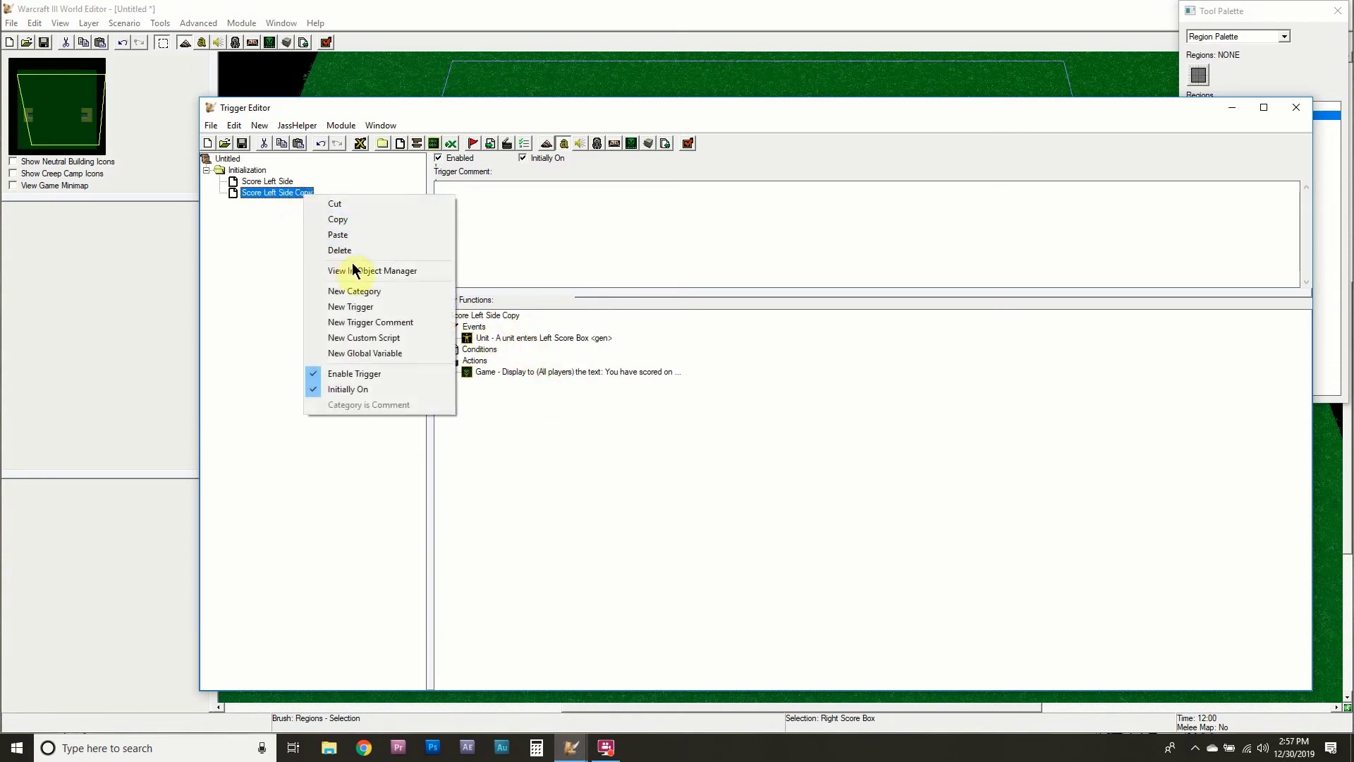
left_click(290, 223)
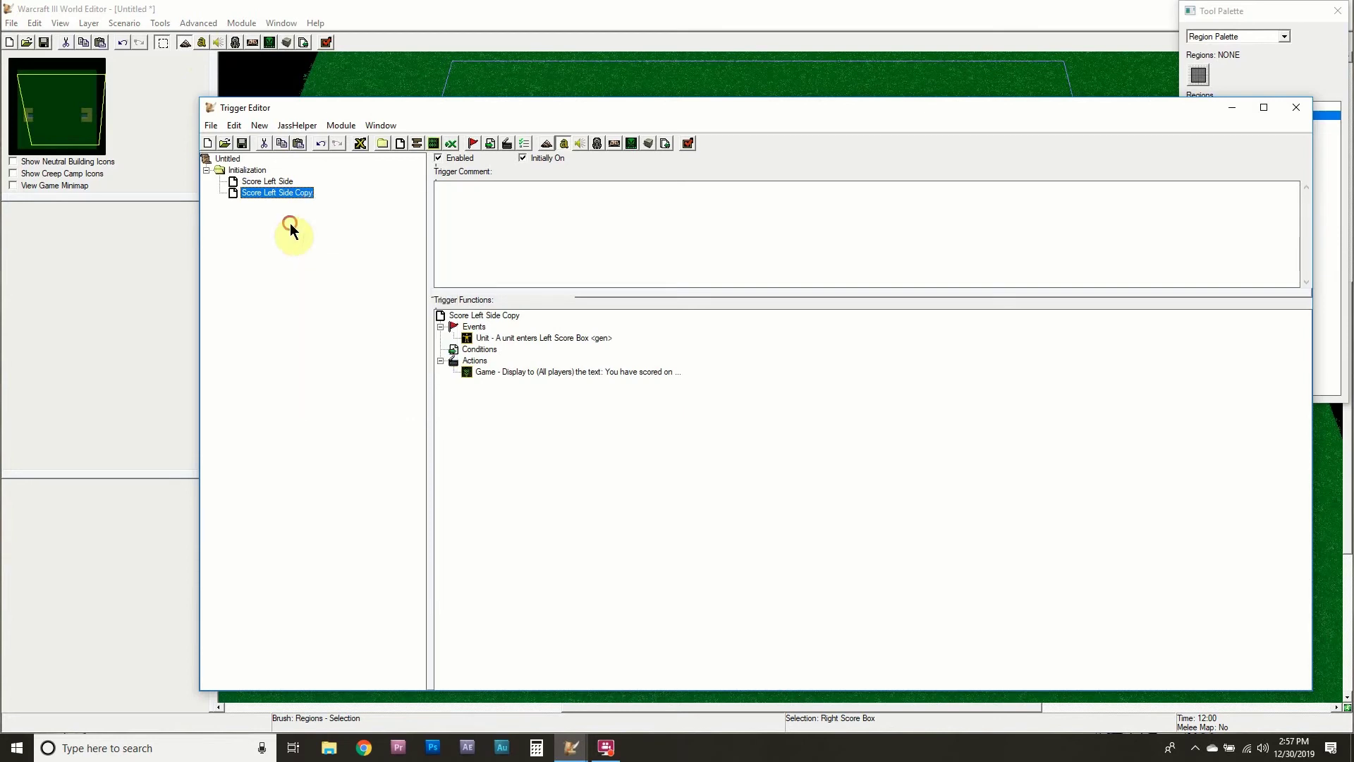
left_click(311, 193)
left_click_drag(312, 193, 262, 200)
type("Right Side")
key("Return")
Set the region of the Score Right Side trigger's unit-enters event to the Right Score Box variable.
double_click(548, 337)
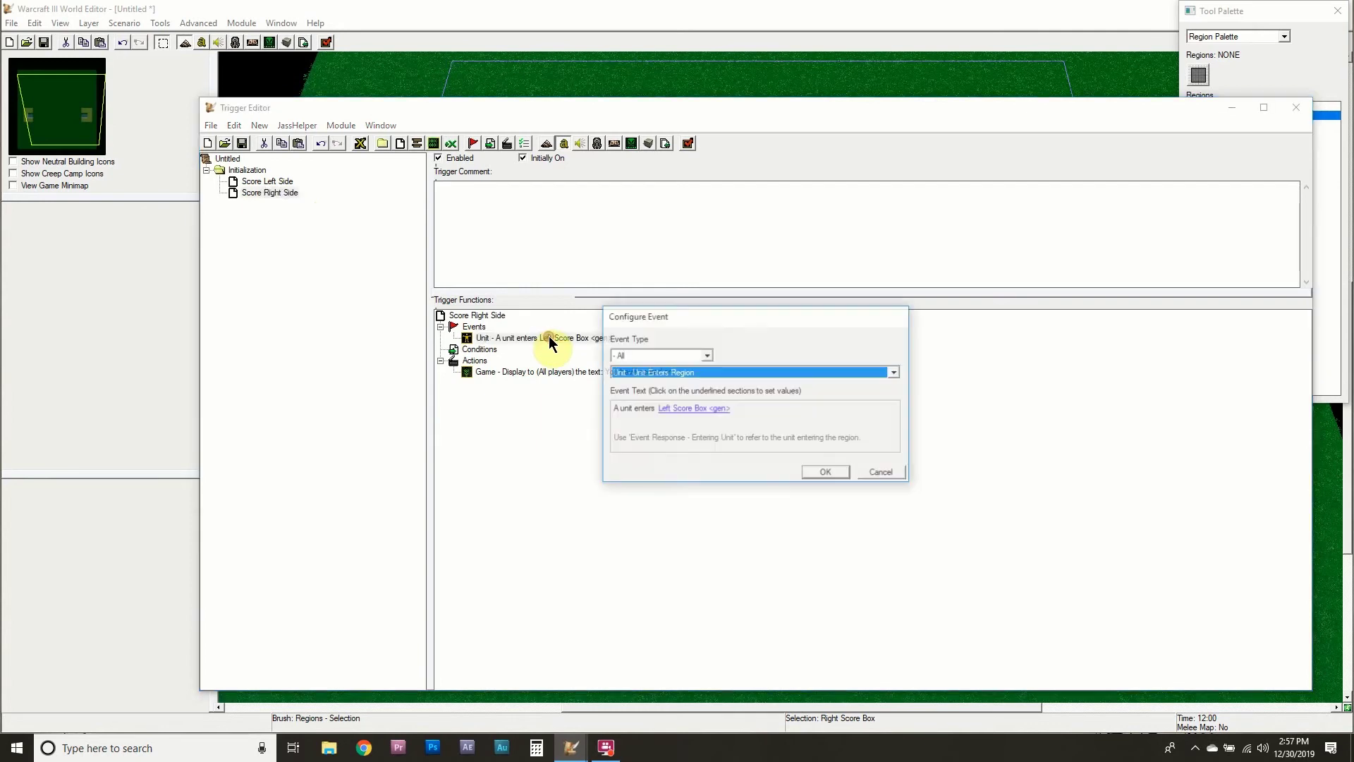
left_click(679, 409)
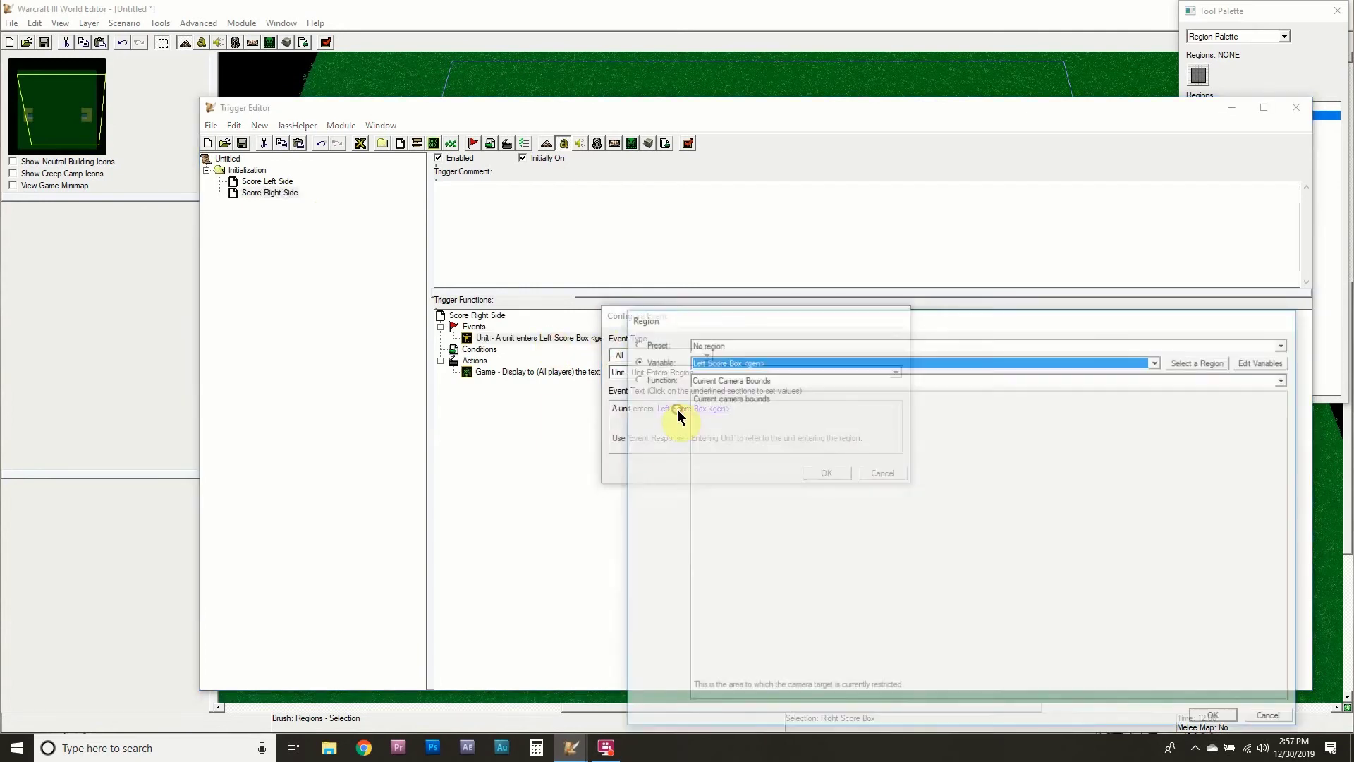
left_click(737, 364)
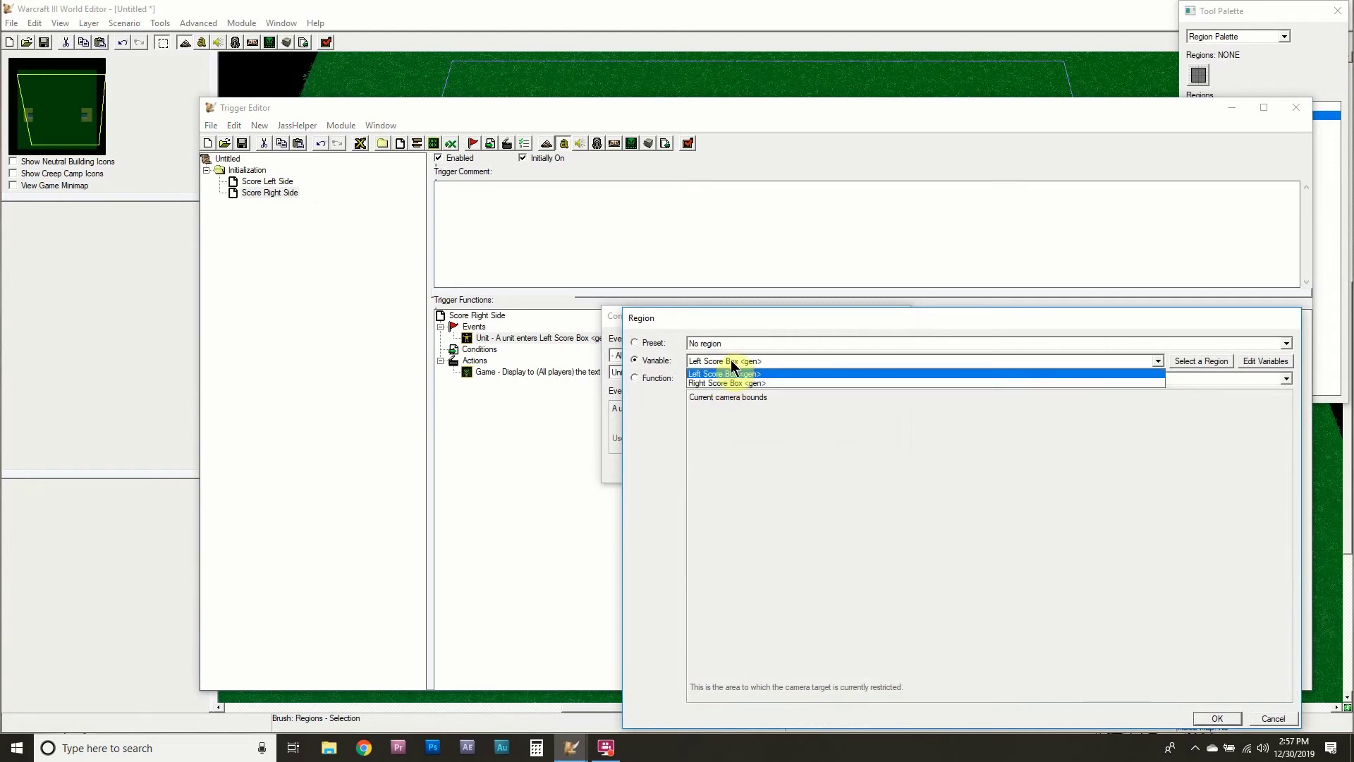
left_click(726, 384)
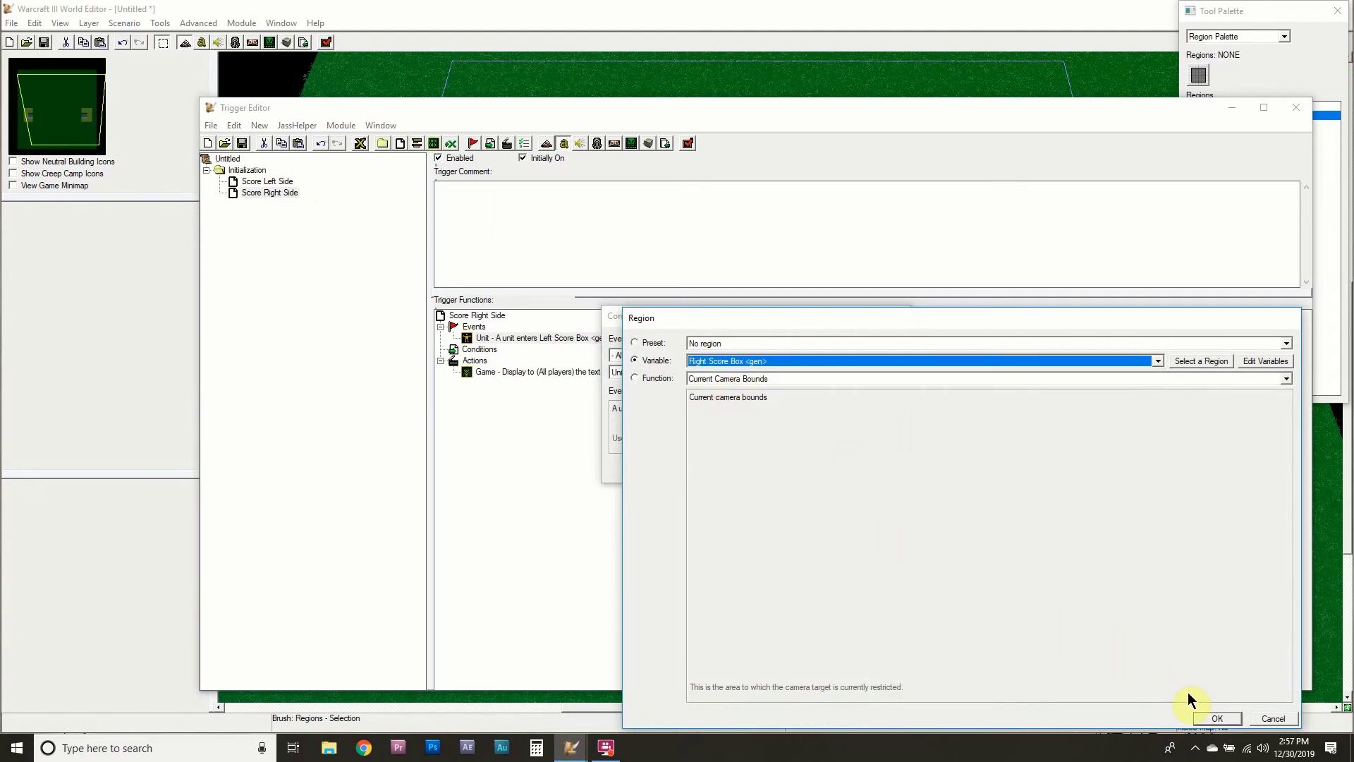
left_click(1202, 717)
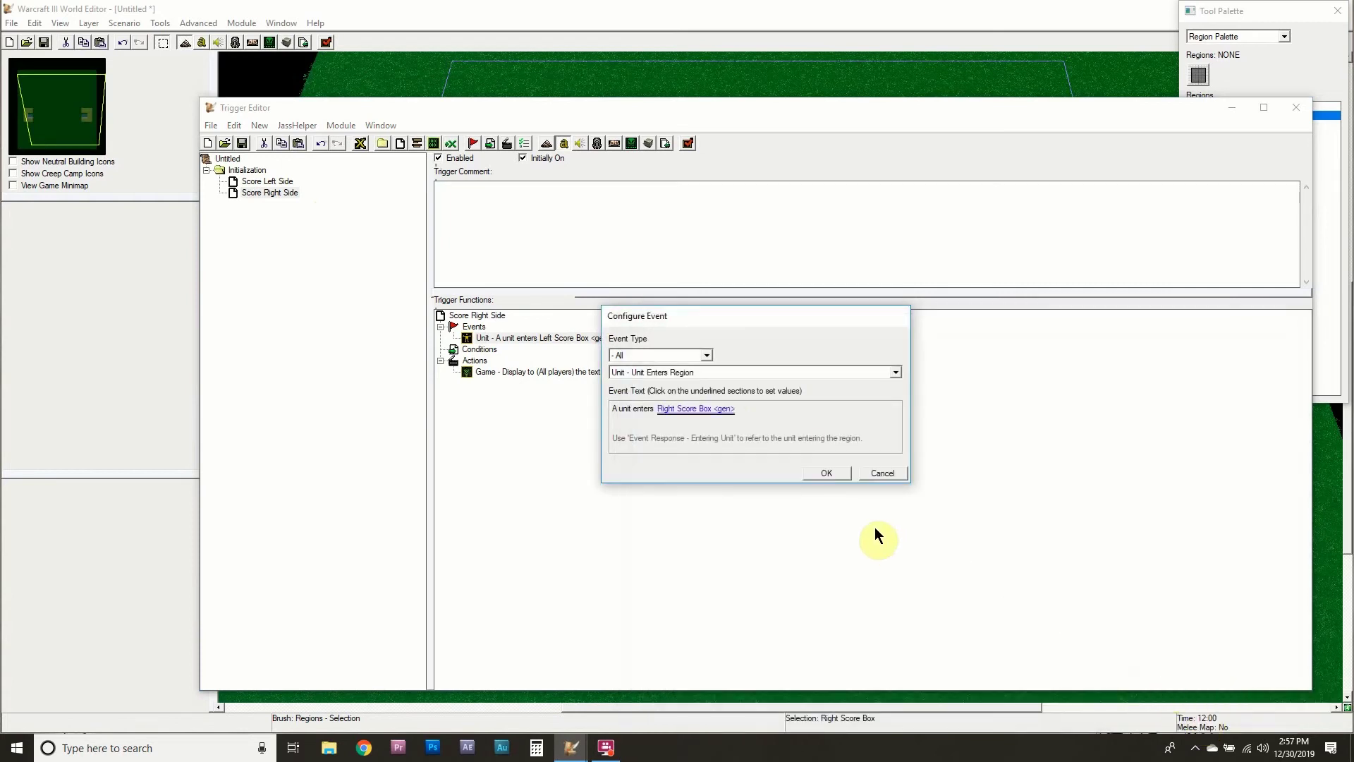
left_click(825, 474)
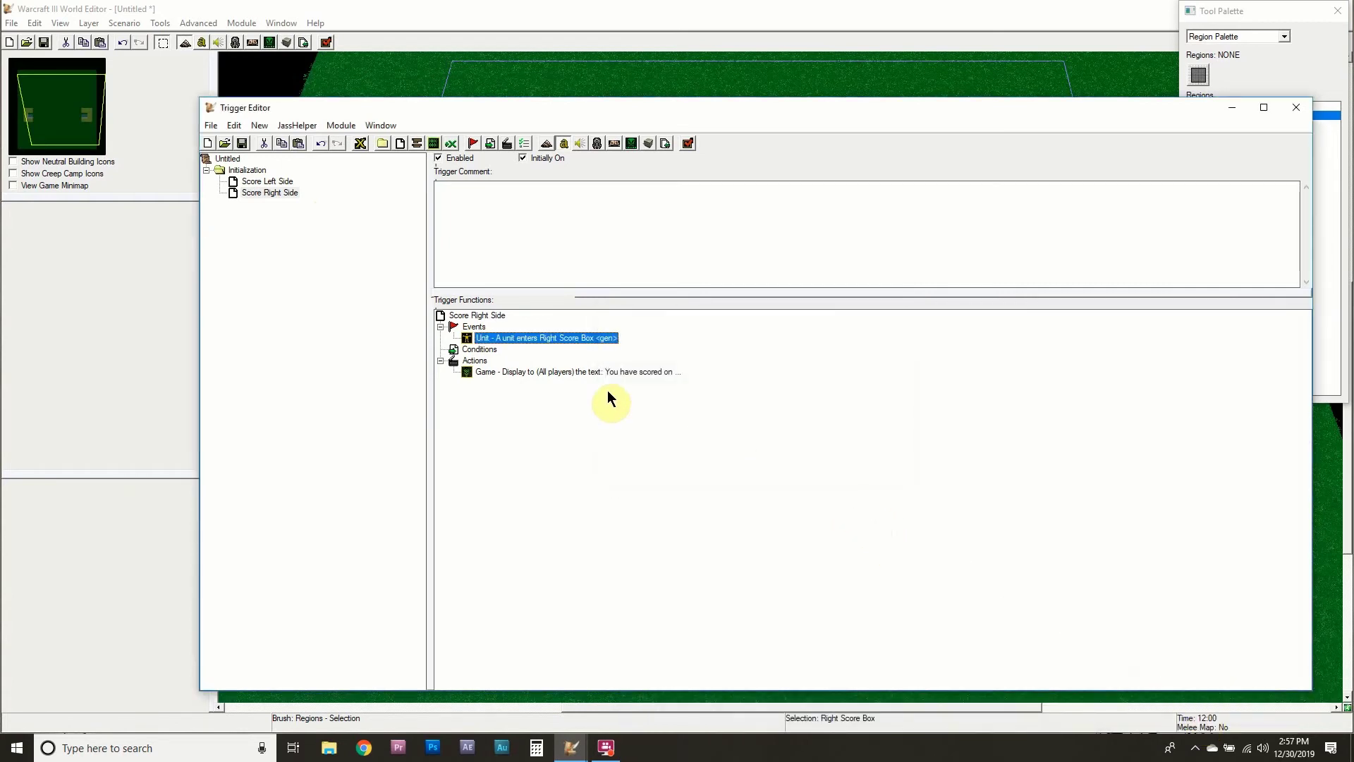
Change the Score Right Side trigger's message text to "You have scored on the right side of the field.".
double_click(530, 371)
left_click(730, 407)
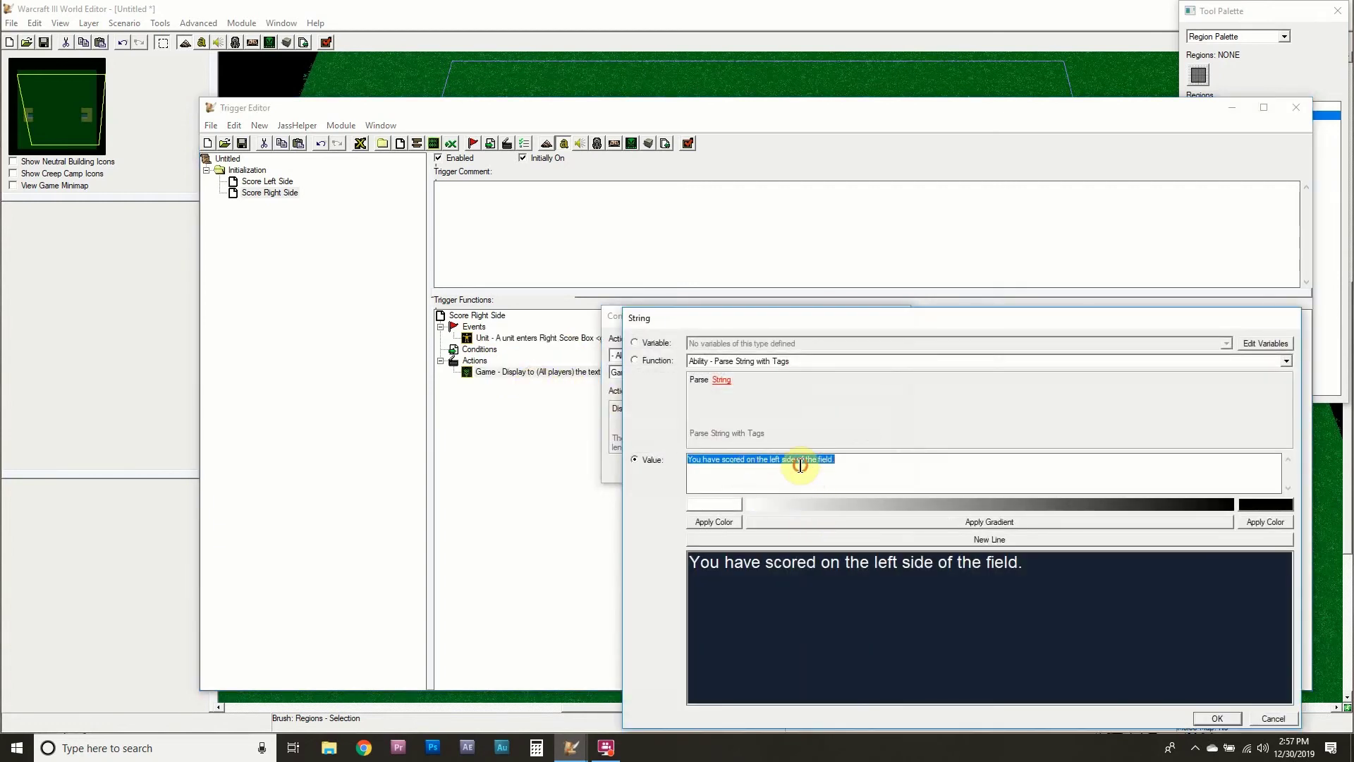
left_click(787, 460)
left_click_drag(780, 460, 770, 460)
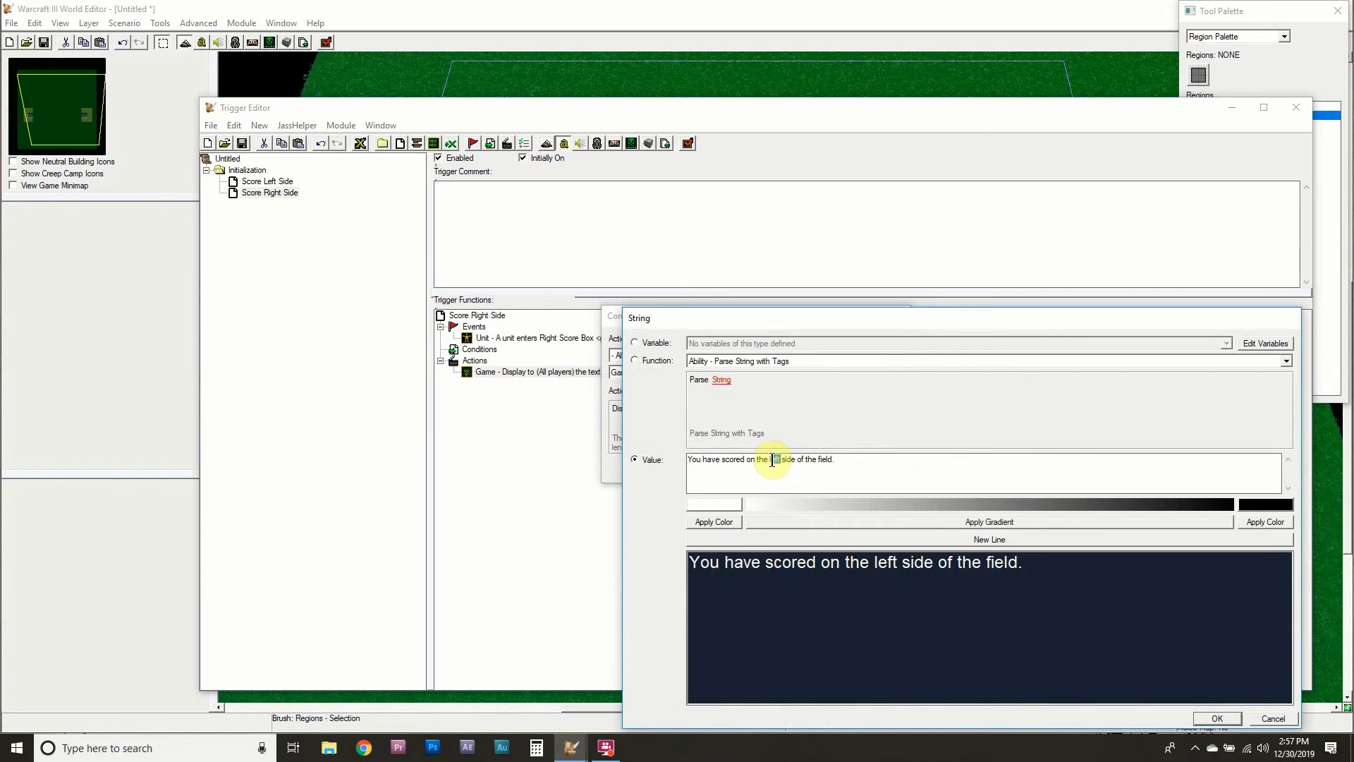
key("BackSpace")
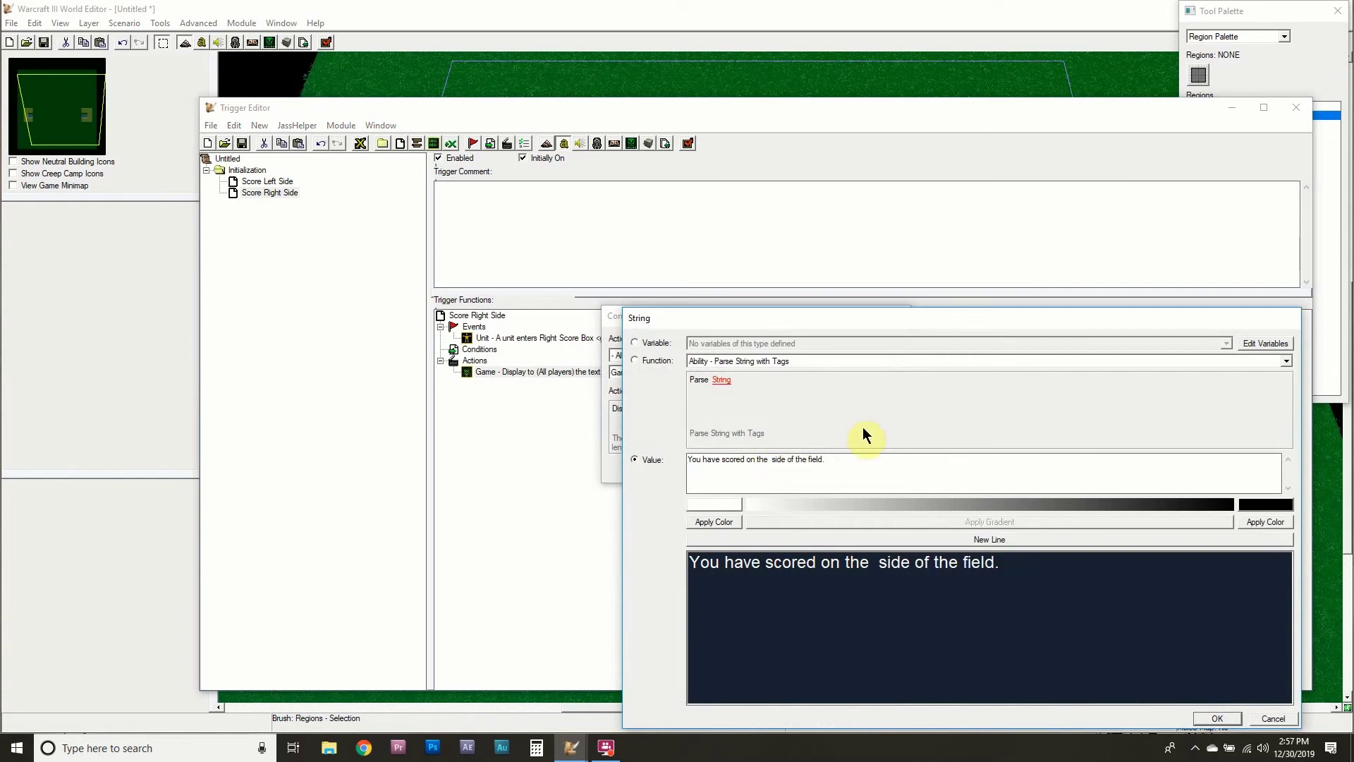
type("right")
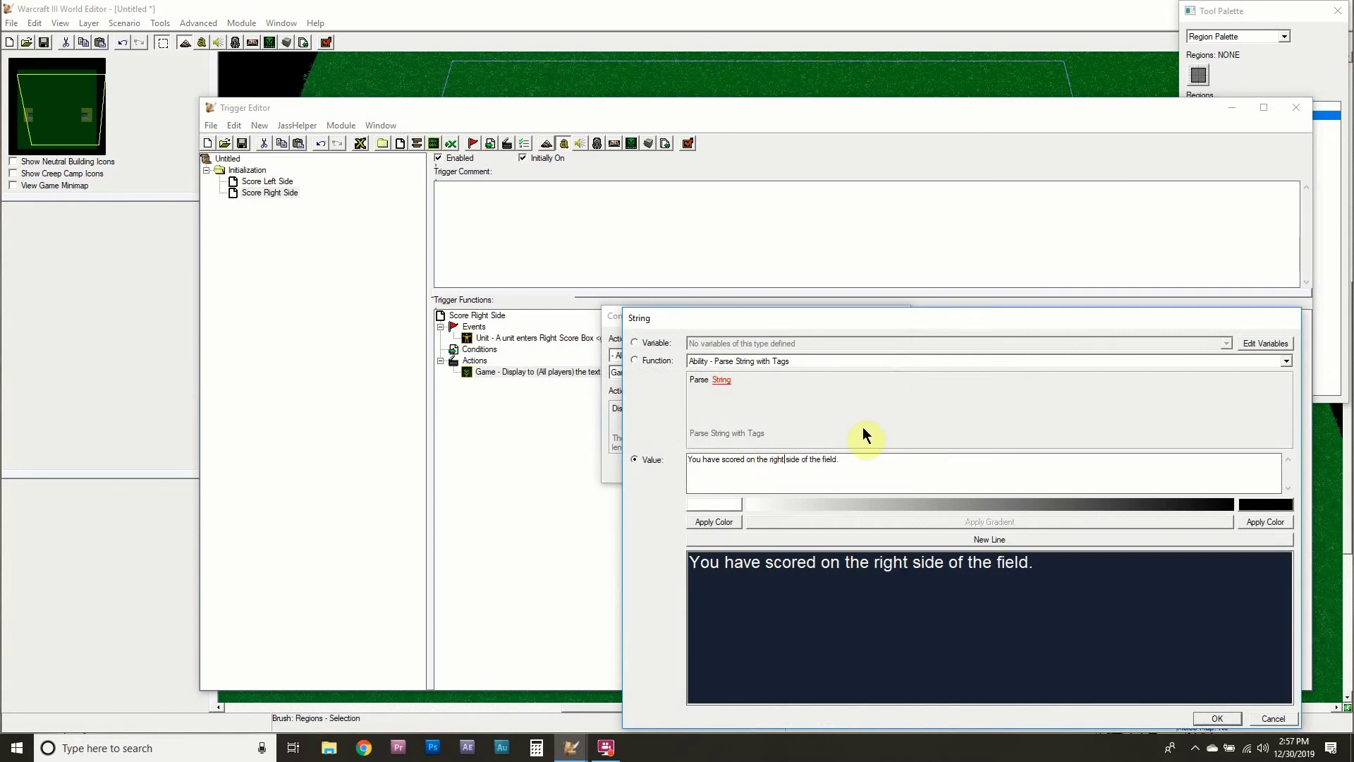
left_click(1212, 717)
left_click(825, 474)
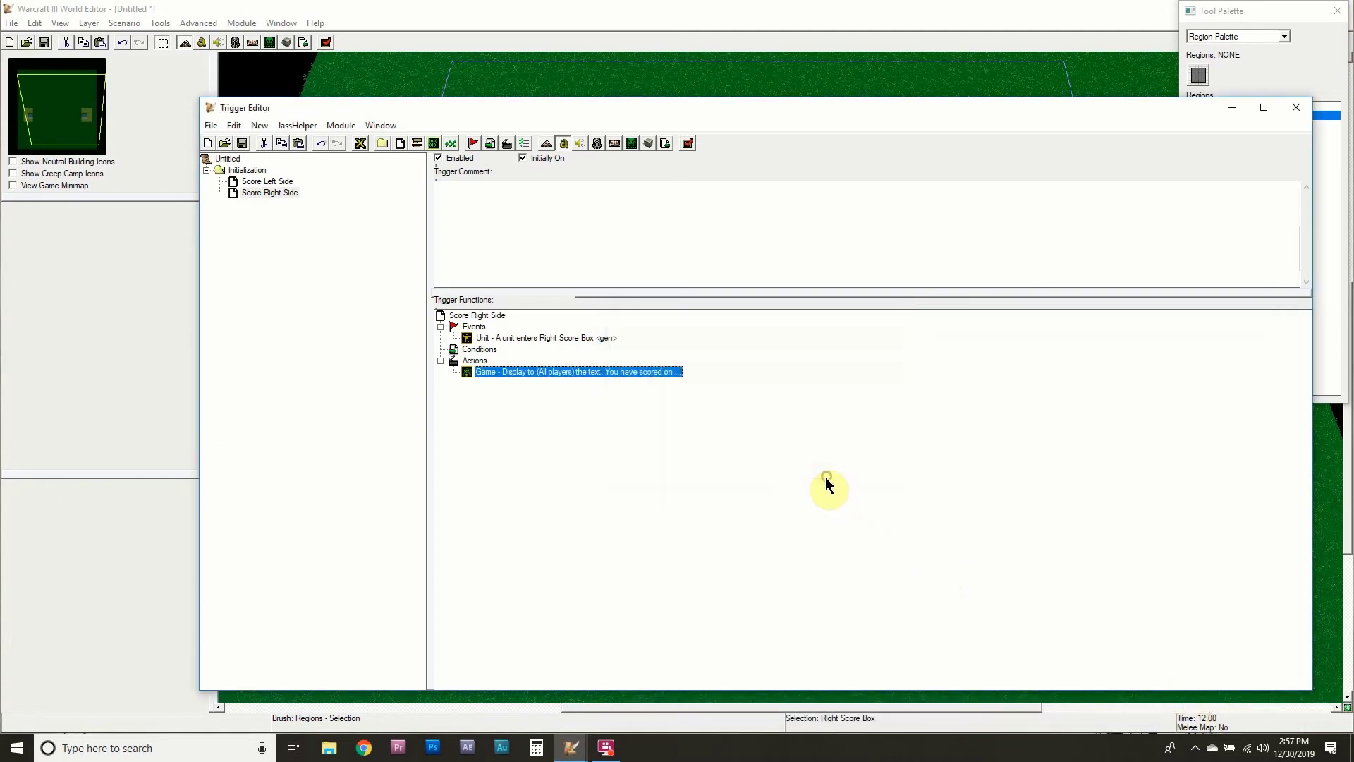
Return to the map and view the field between the two goals up close.
left_click(716, 4)
right_click_drag(714, 404, 751, 353)
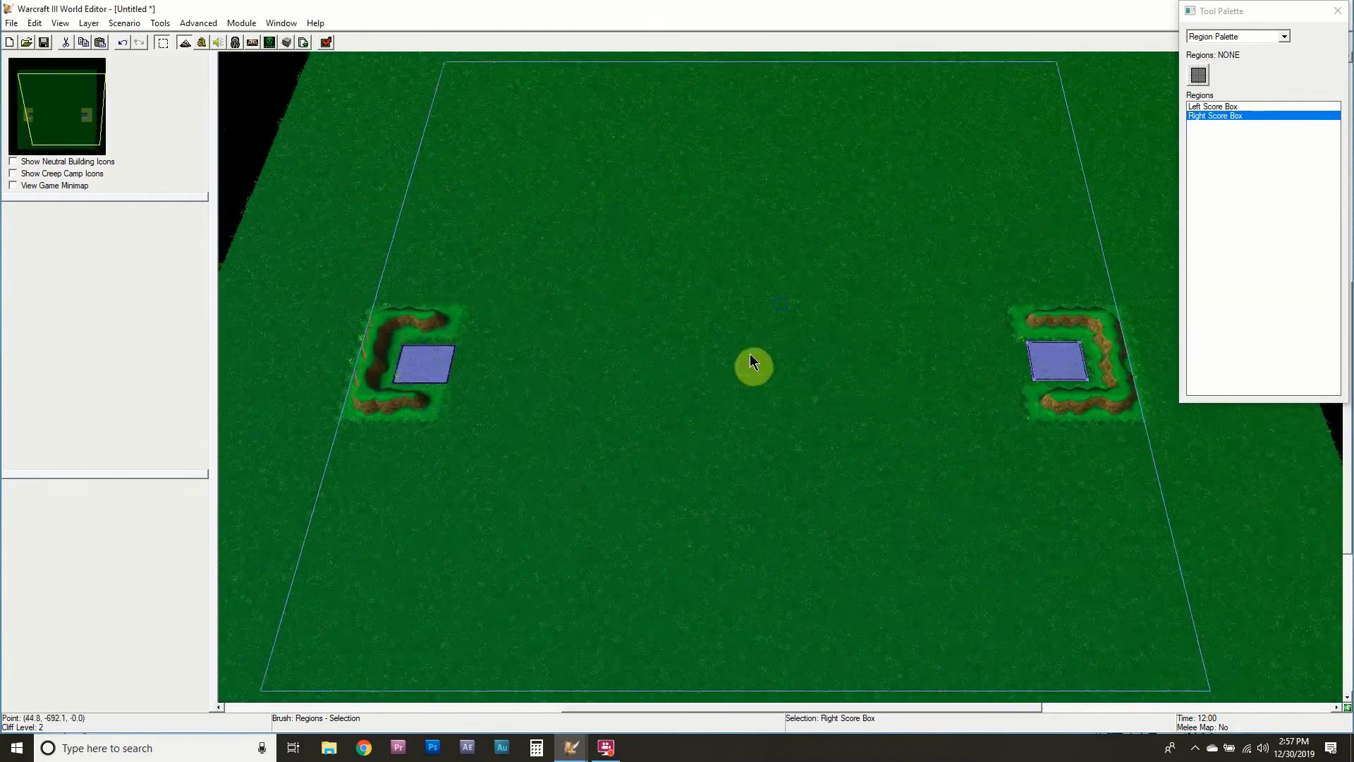
scroll(750, 355, "up", 2)
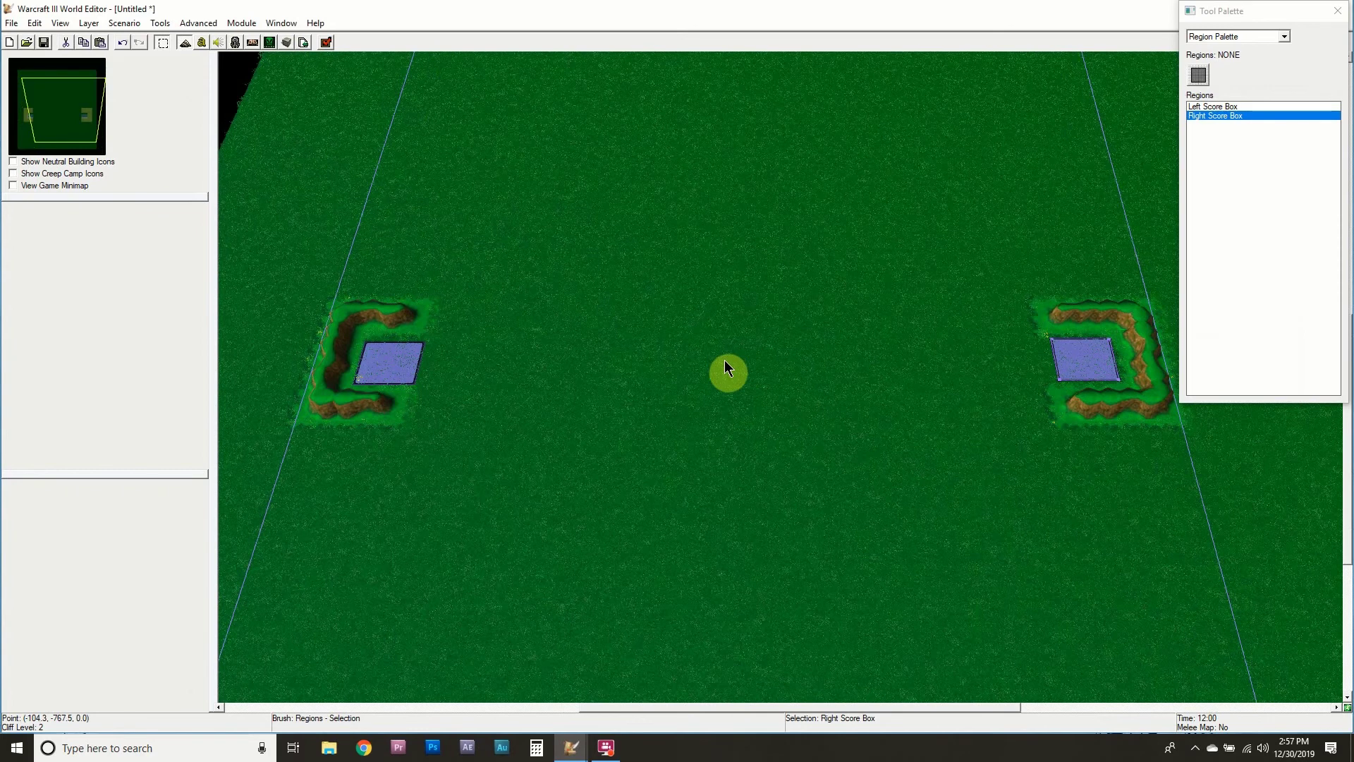
Place the Player 1 (Red) start location at the centre of the field between the two goals.
key("u")
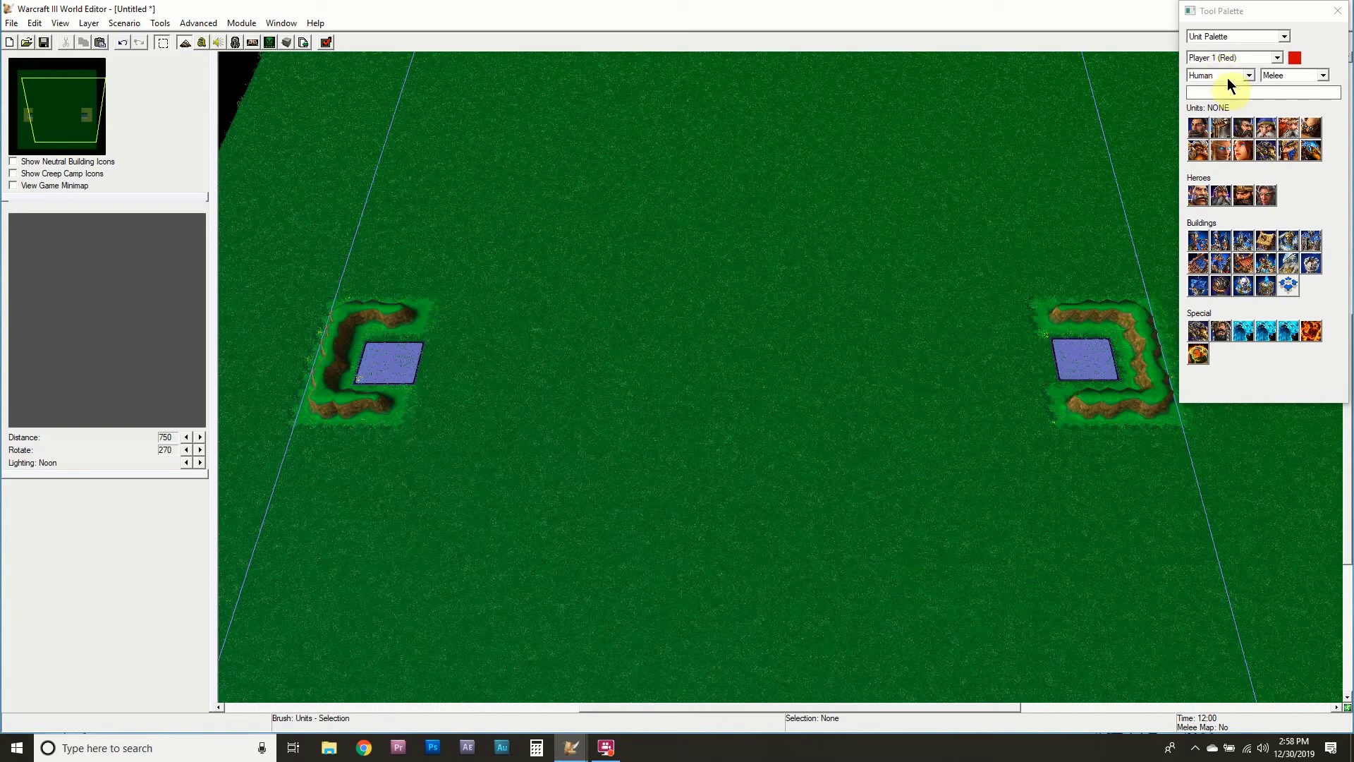
left_click(1288, 285)
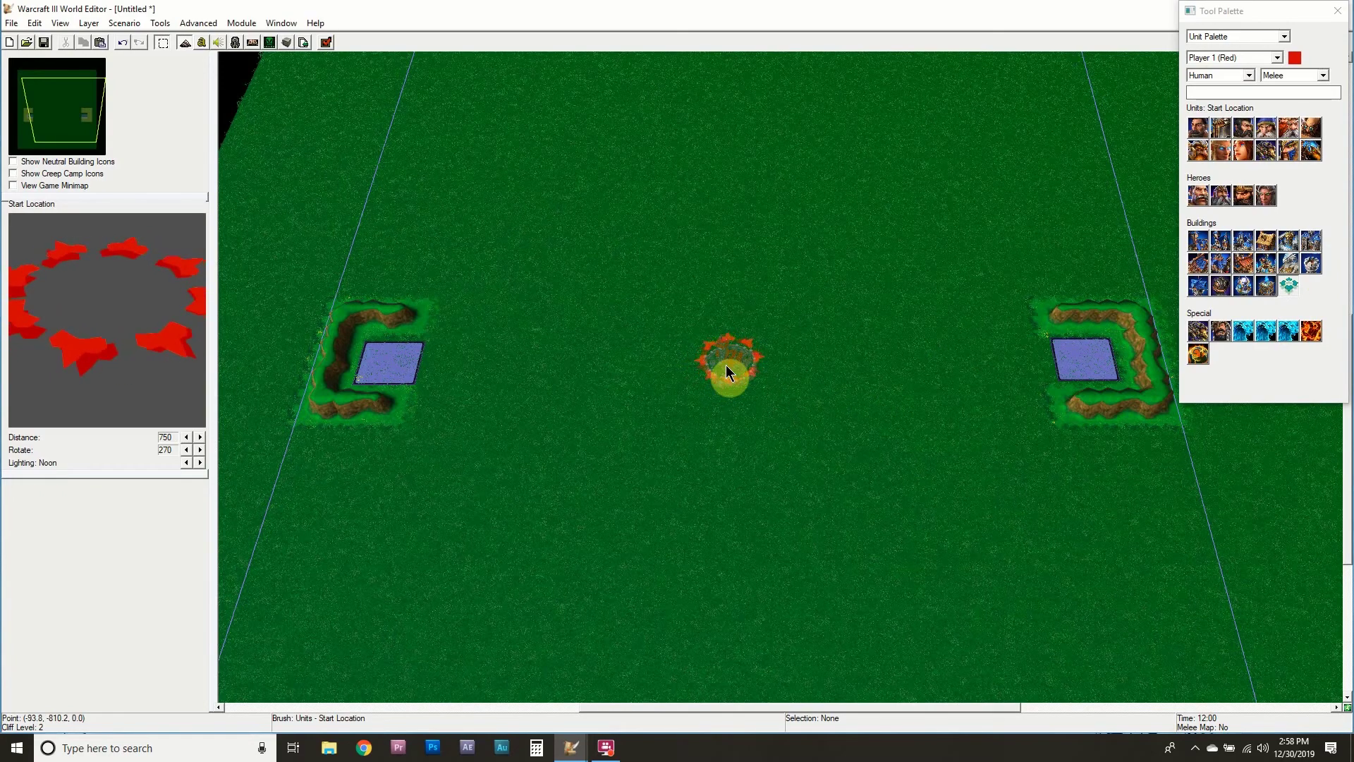
mouse_move(725, 366)
right_mouse_down()
mouse_move(568, 190)
mouse_move(752, 447)
right_mouse_up()
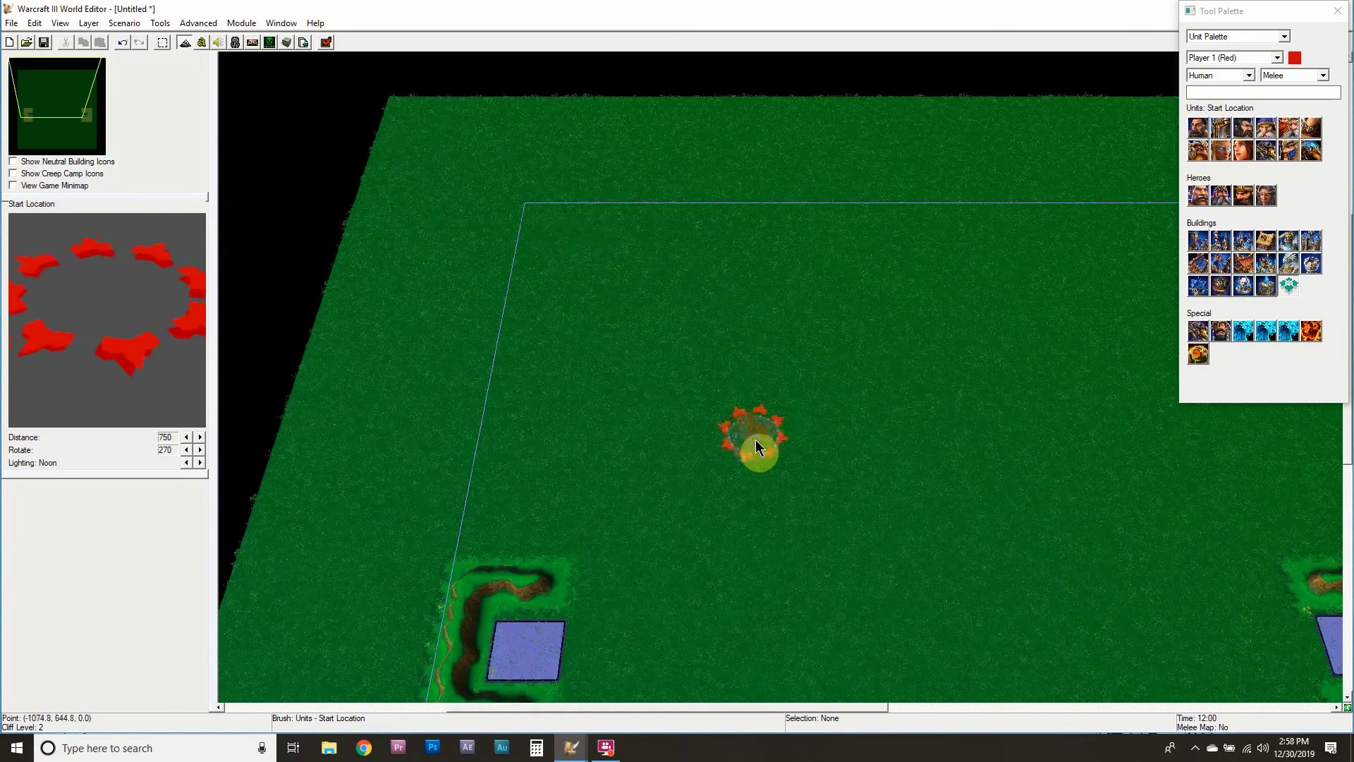
right_click_drag(487, 230, 484, 25)
right_click_drag(585, 298, 572, 338)
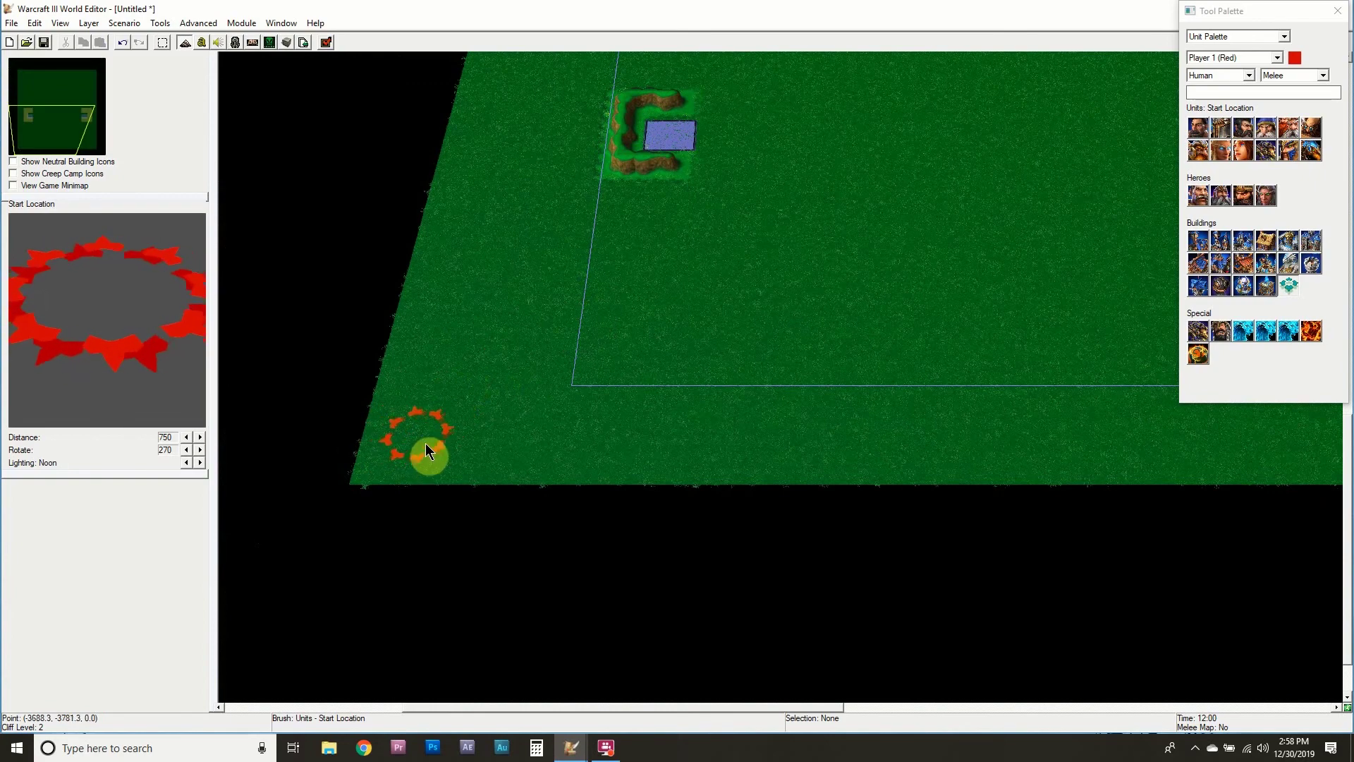
scroll(433, 443, "up", 2)
right_click_drag(714, 381, 593, 415)
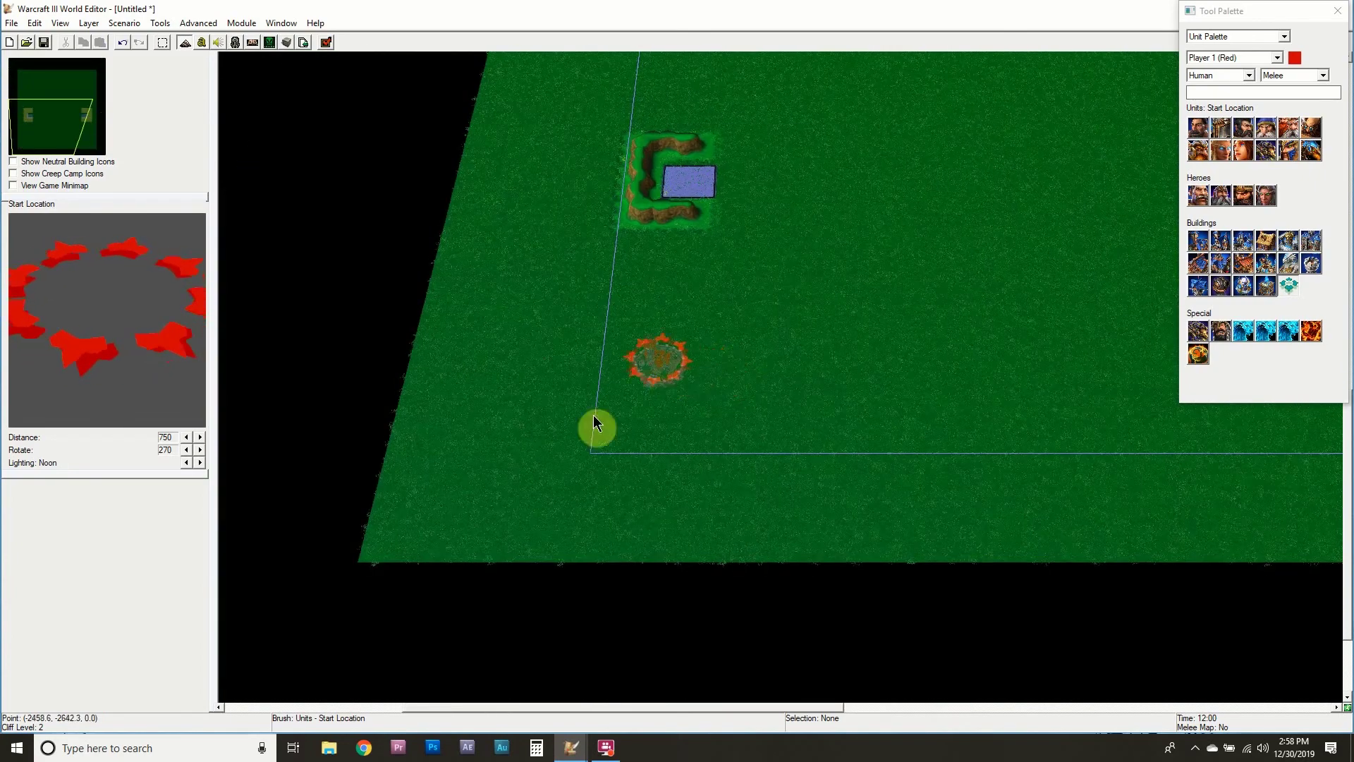
scroll(649, 465, "down", 3)
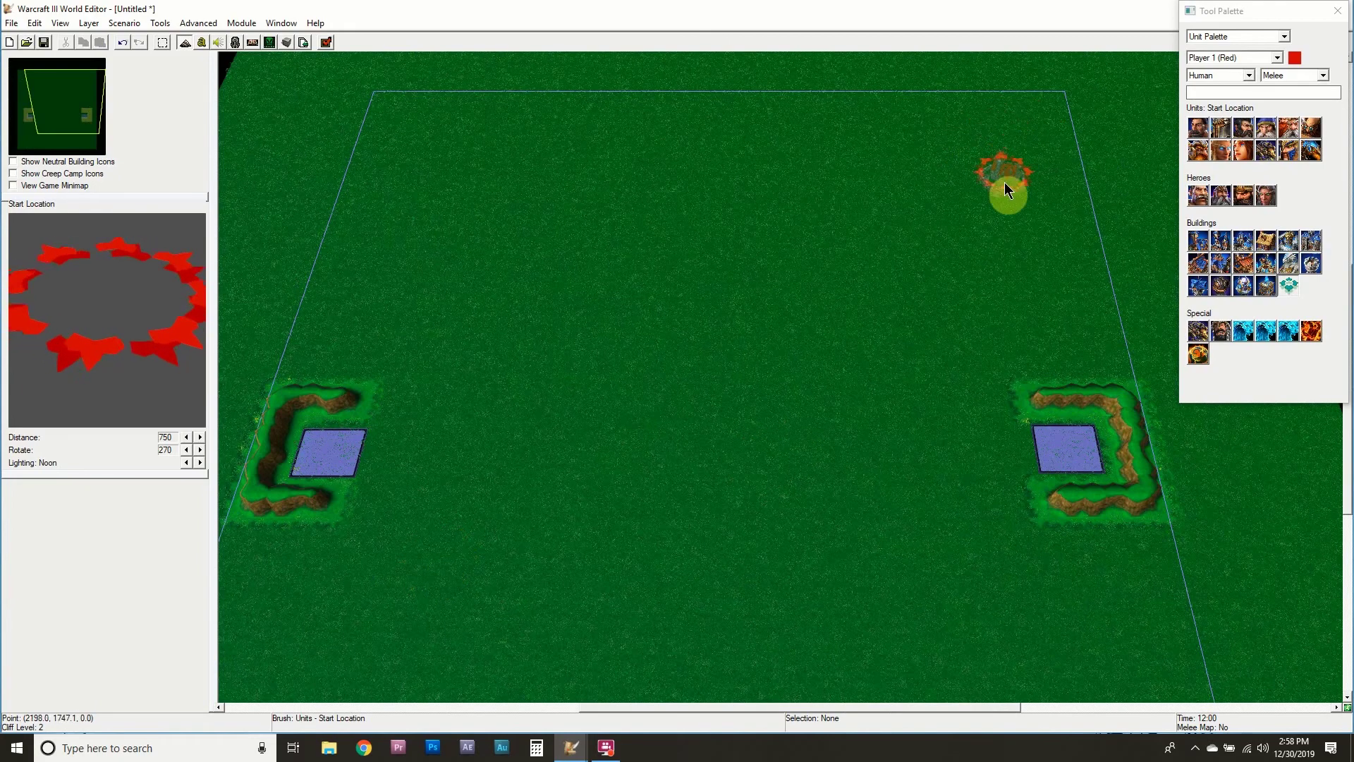
mouse_move(846, 344)
right_mouse_down()
mouse_move(872, 314)
mouse_move(743, 379)
right_mouse_up()
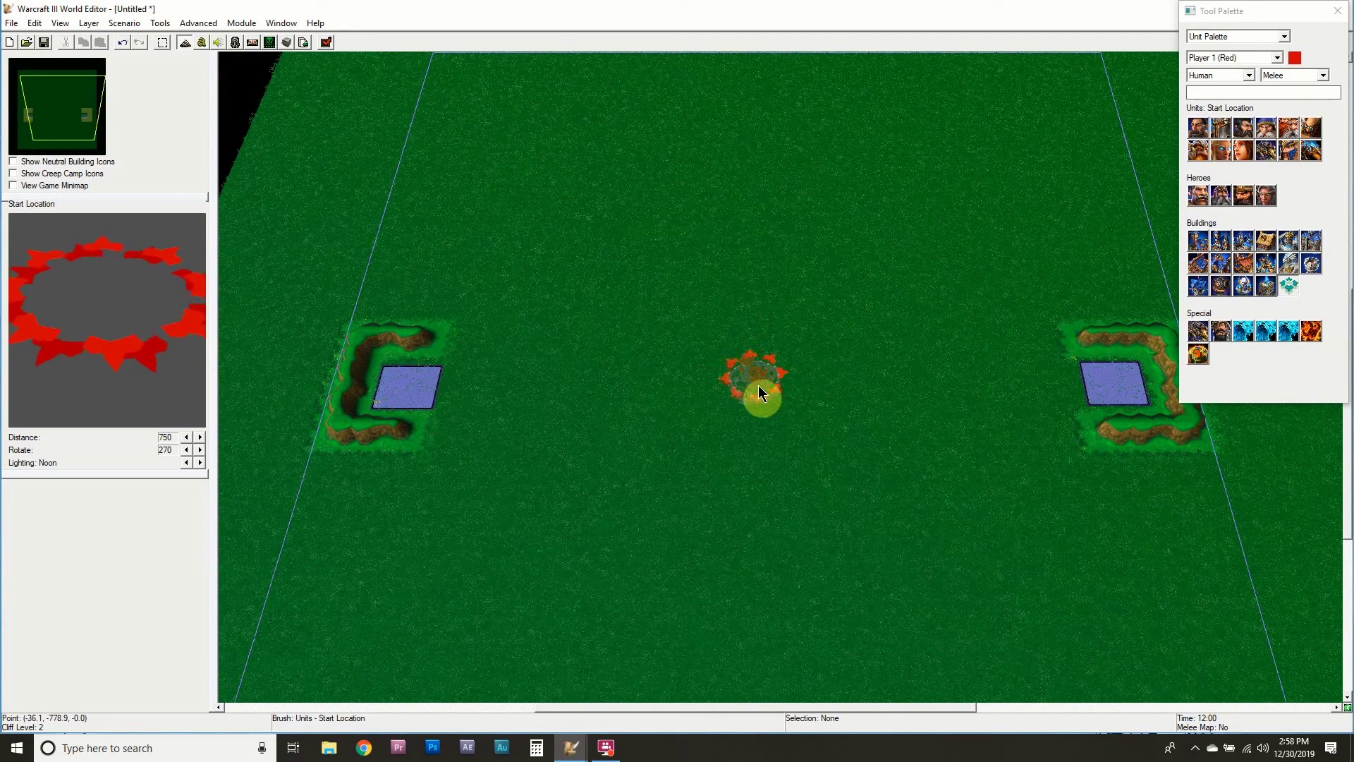
left_click(757, 386)
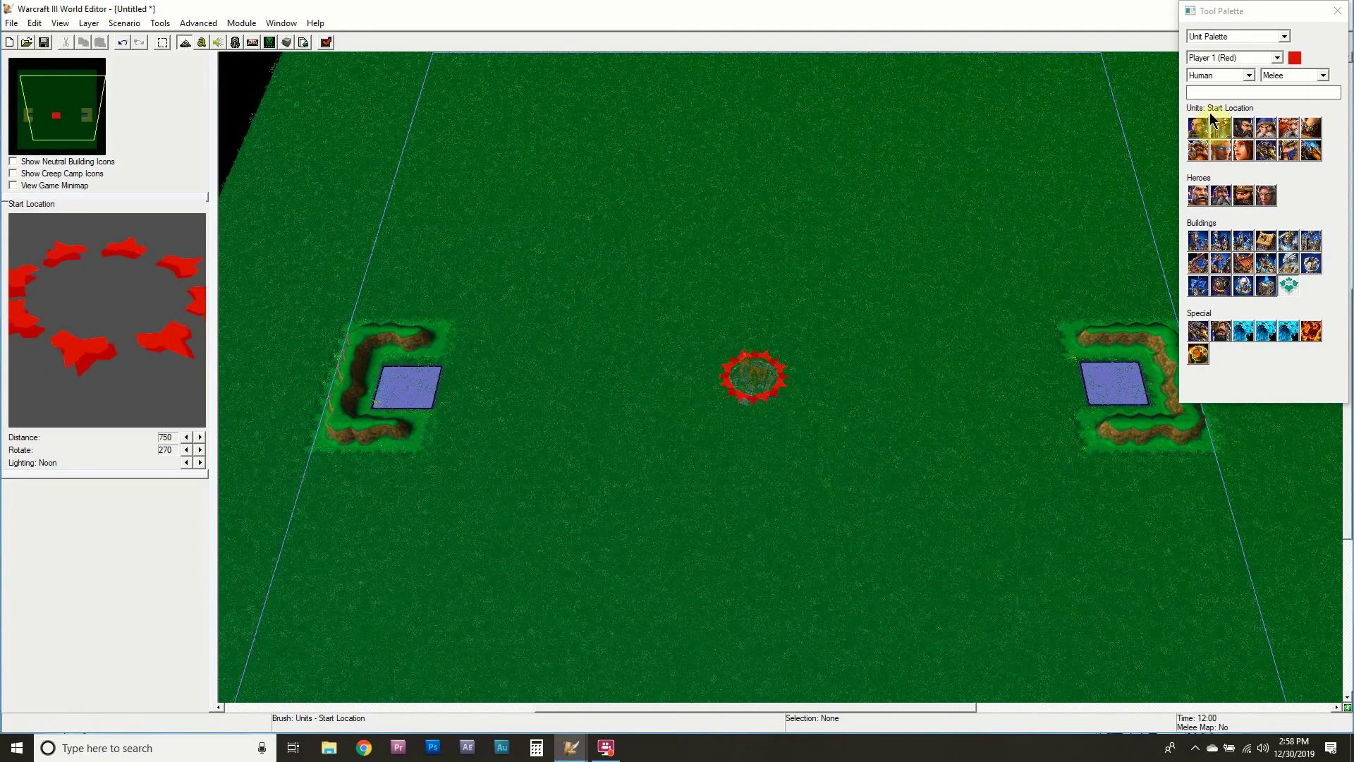
Place a Human Footman for Player 1 (Red) in the middle of the start location.
left_click(1221, 129)
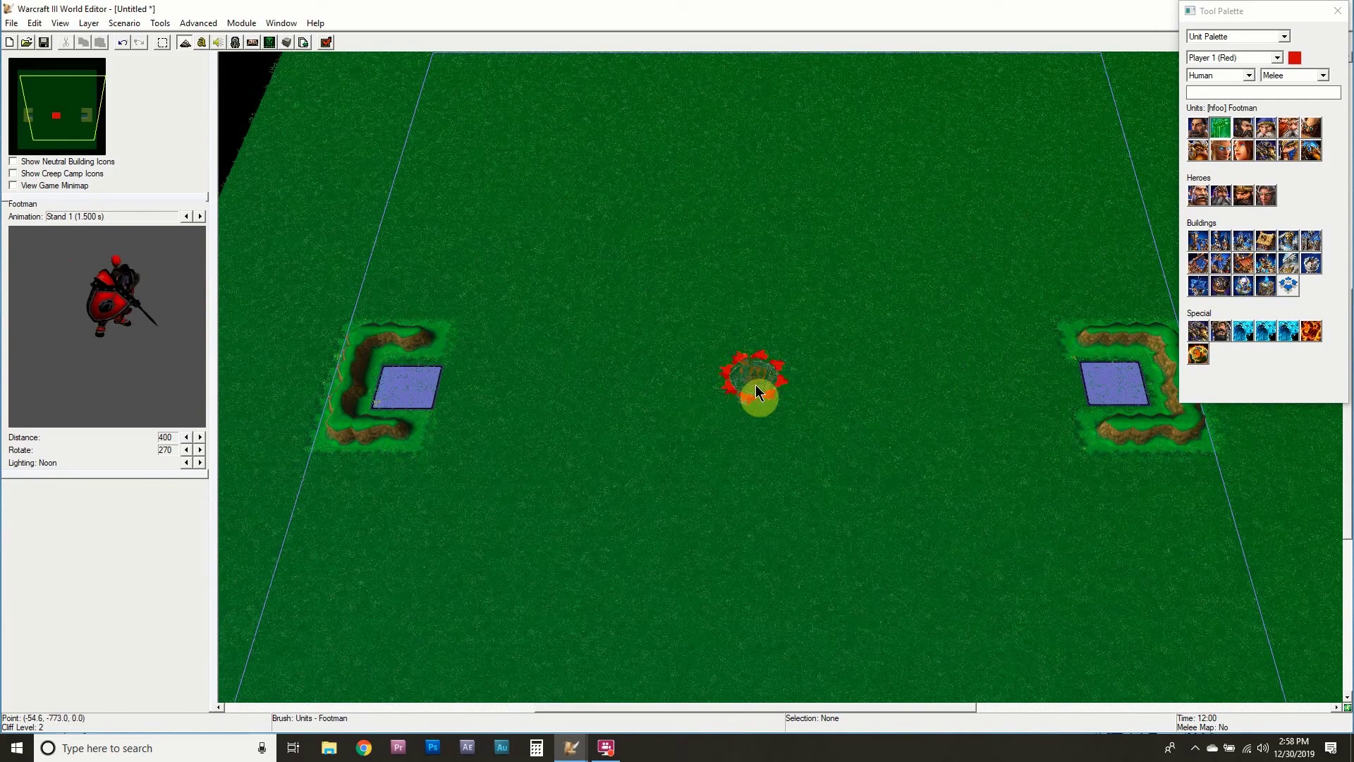
scroll(783, 384, "up", 3)
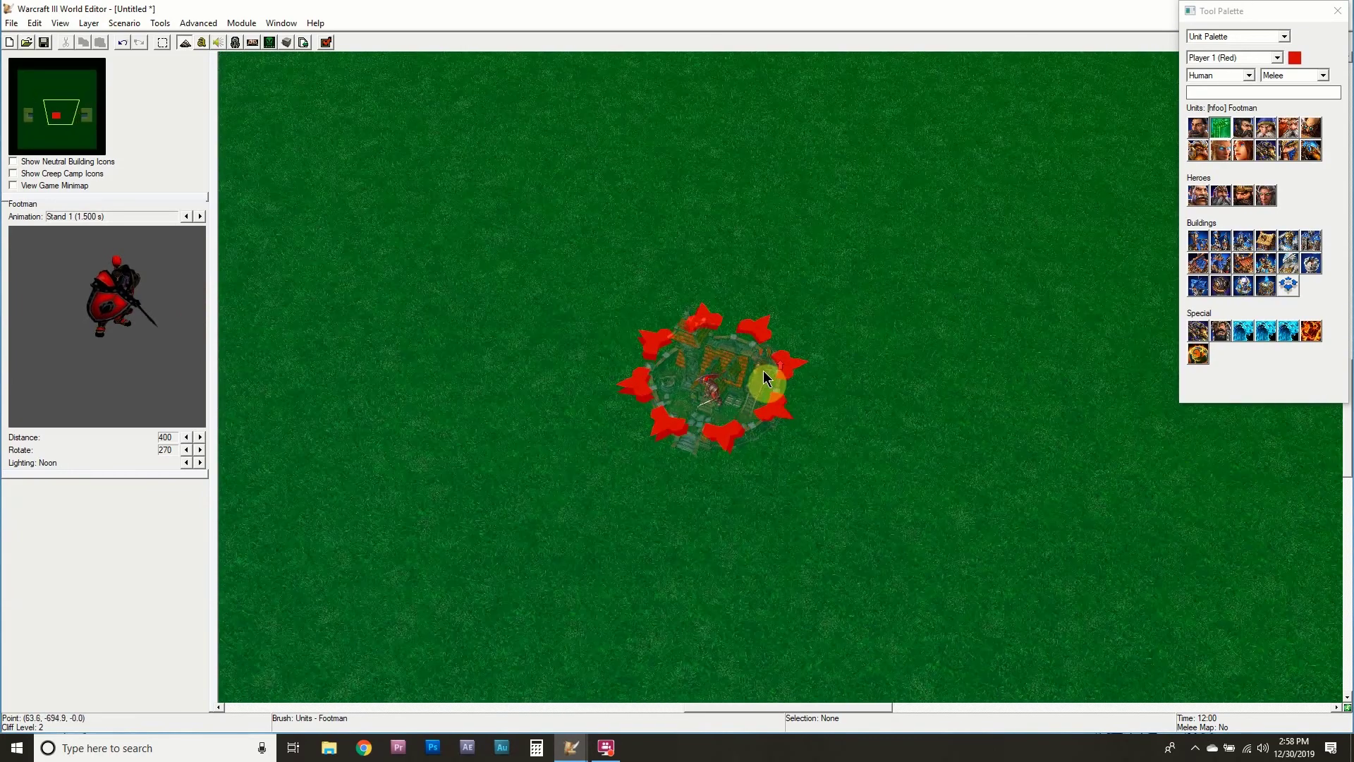
scroll(765, 379, "up", 2)
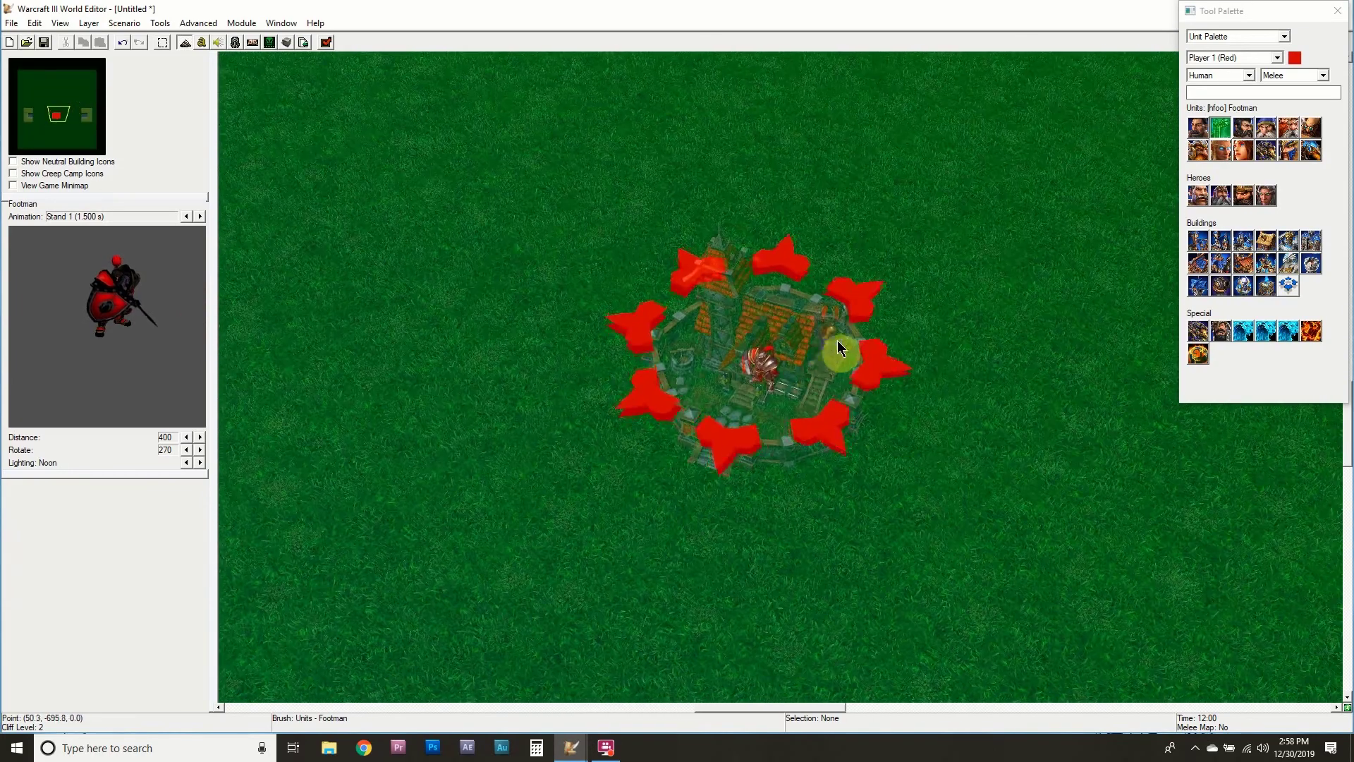
scroll(935, 317, "down", 5)
scroll(935, 303, "down", 1)
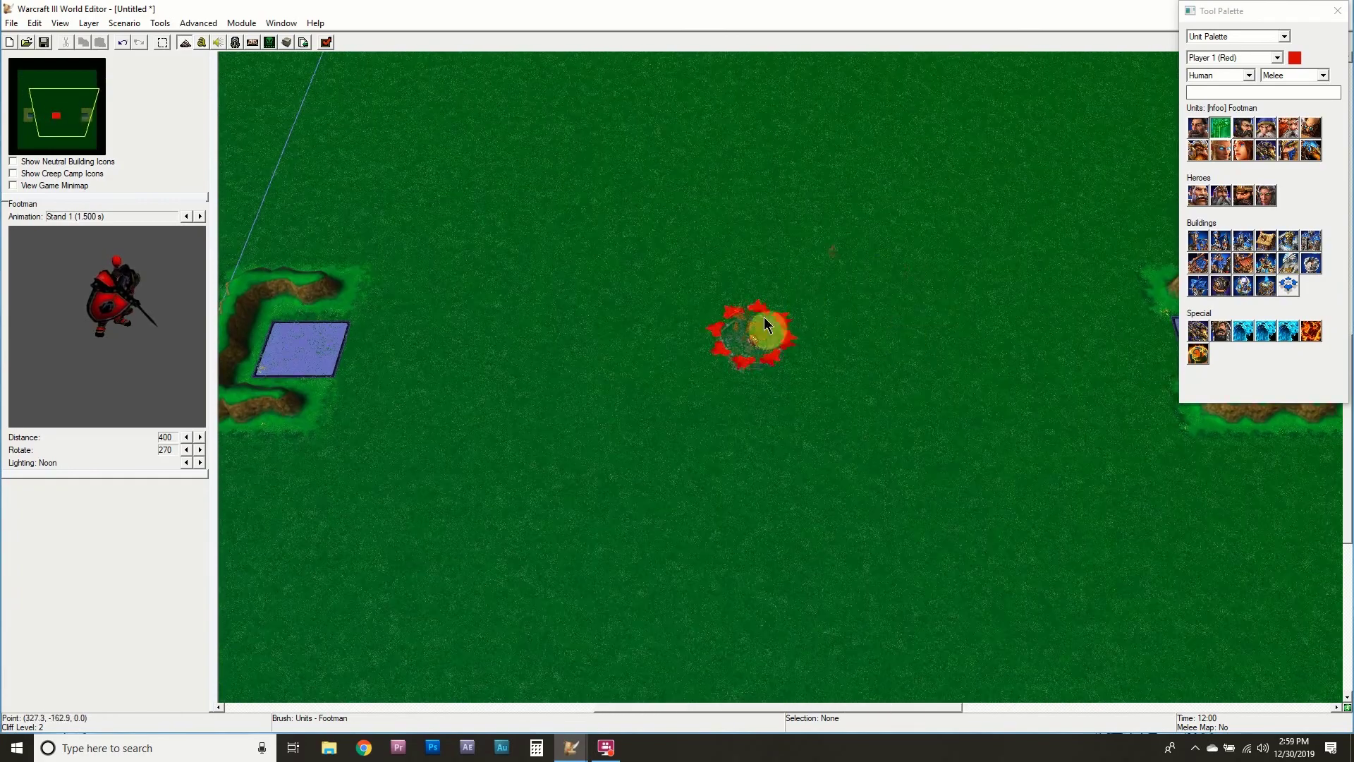
Close the tool palette, launch a test game of the map and select the Footman.
left_click(1328, 13)
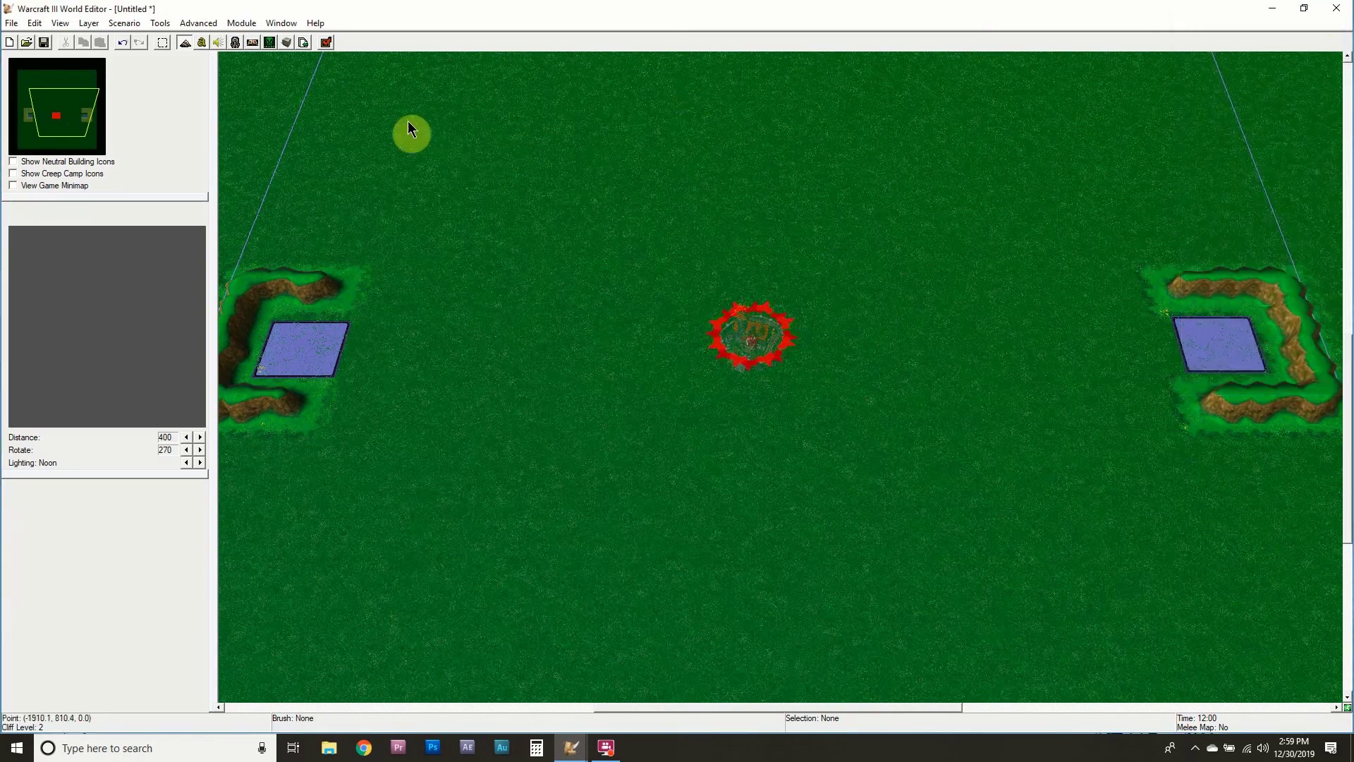
left_click(327, 44)
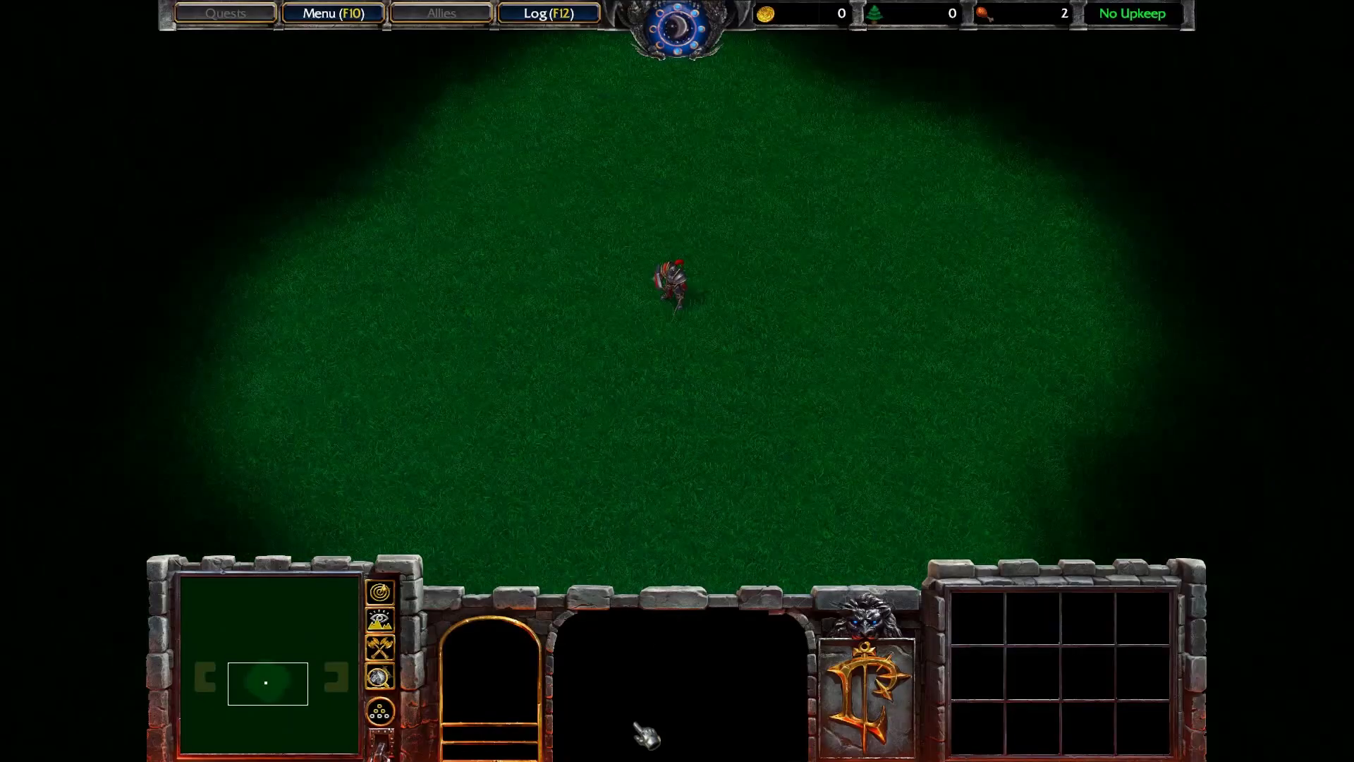
left_click_drag(593, 411, 702, 227)
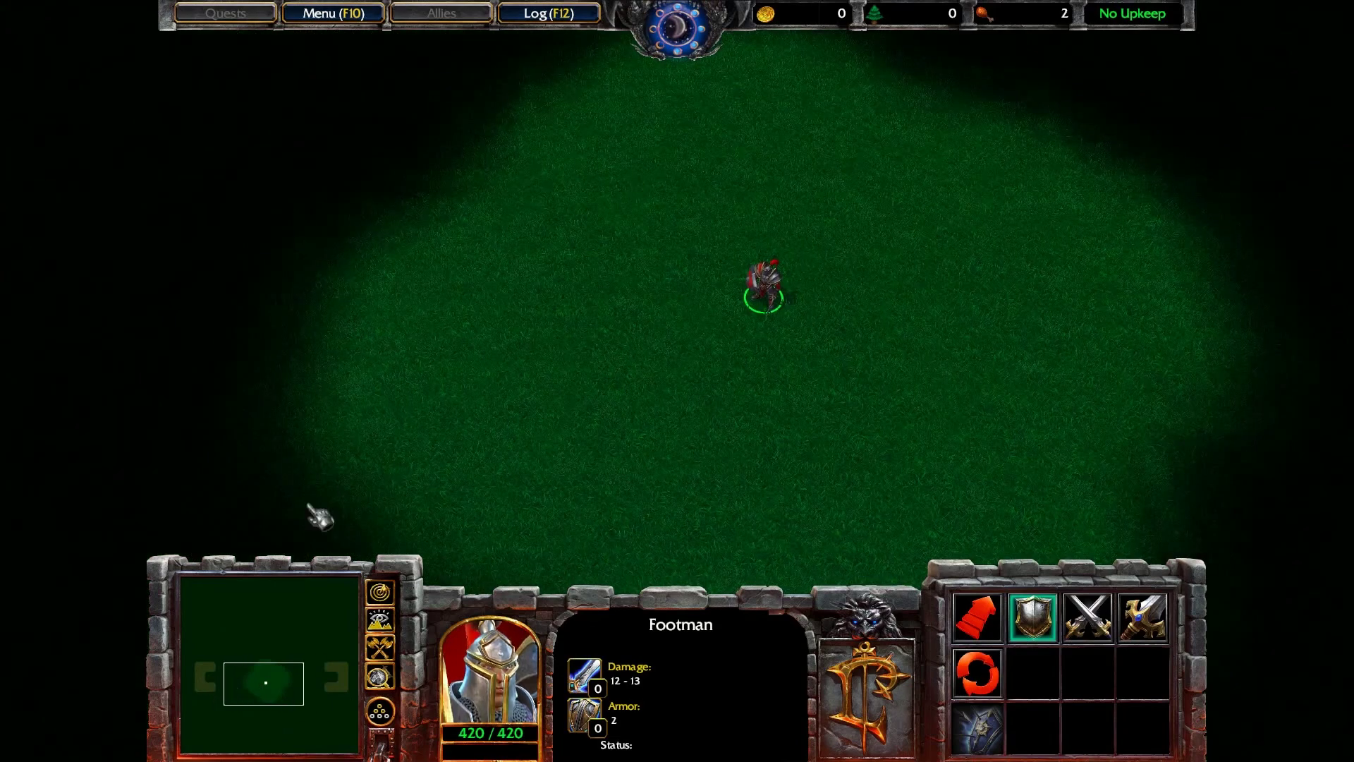
Send the Footman across the field into the left goal to test its scoring trigger.
right_click(296, 377)
right_click(342, 388)
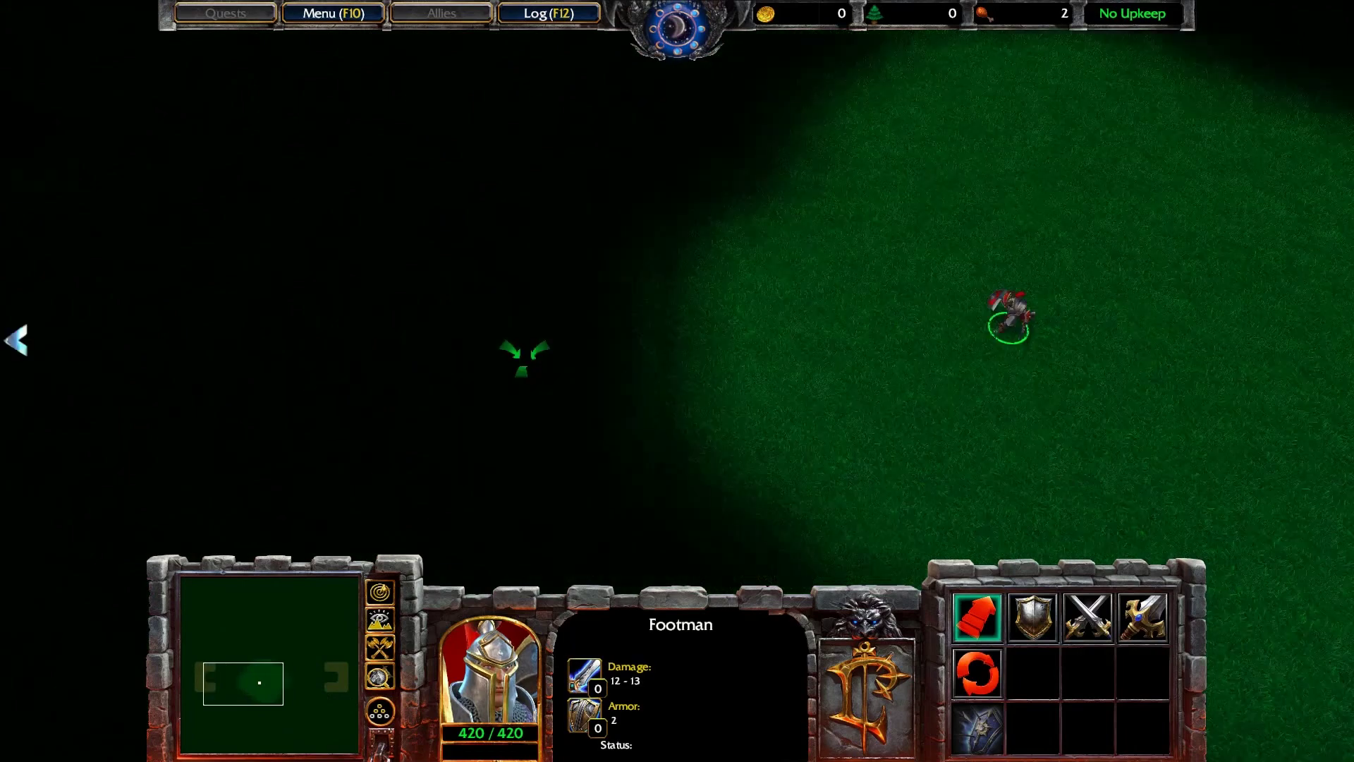
right_click(334, 331)
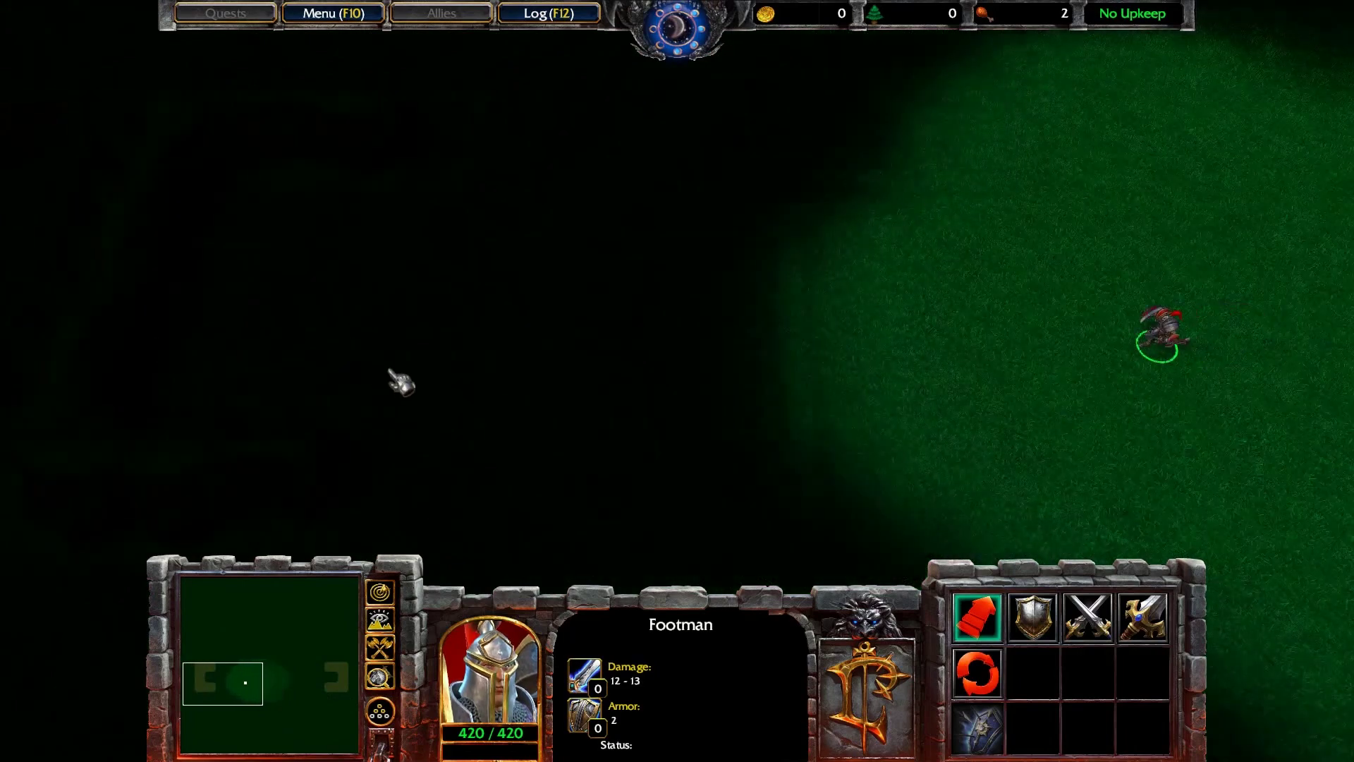
right_click(384, 374)
right_click(298, 349)
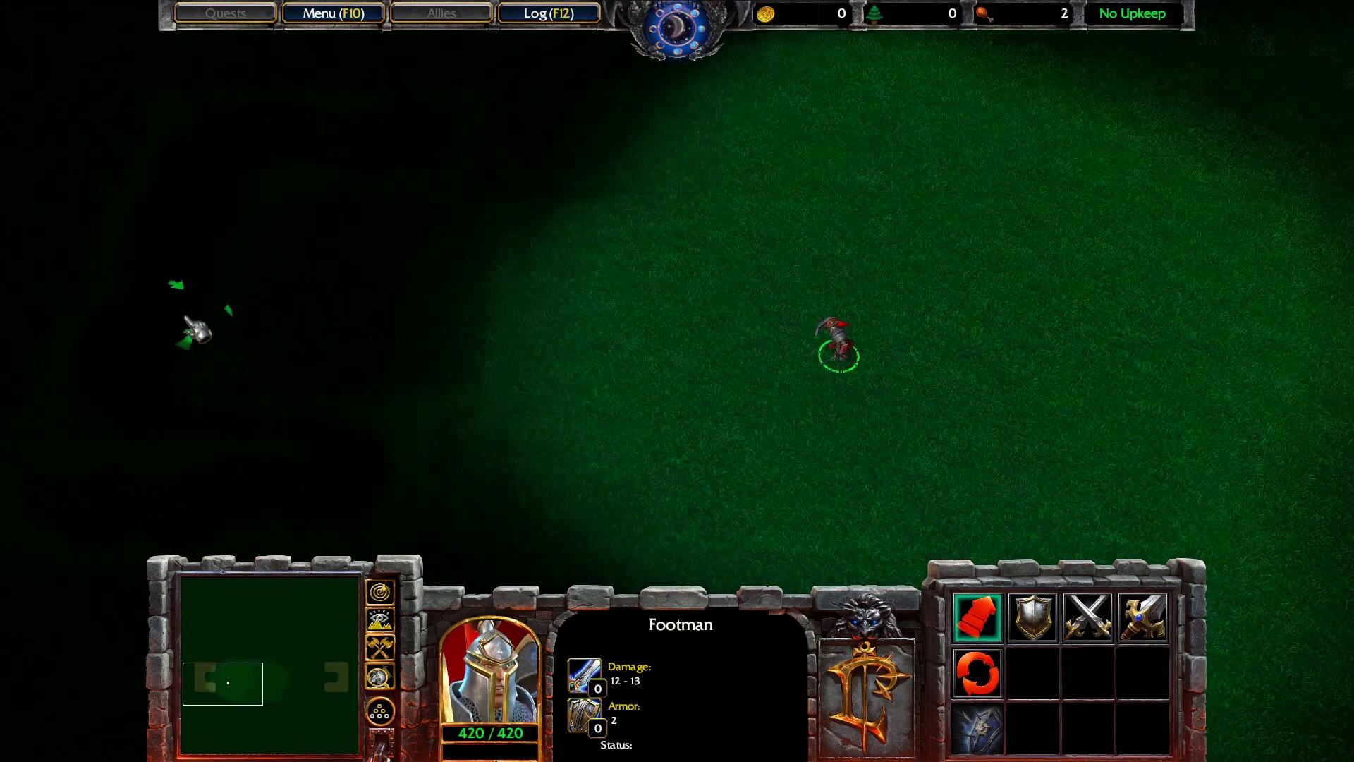
right_click(503, 246)
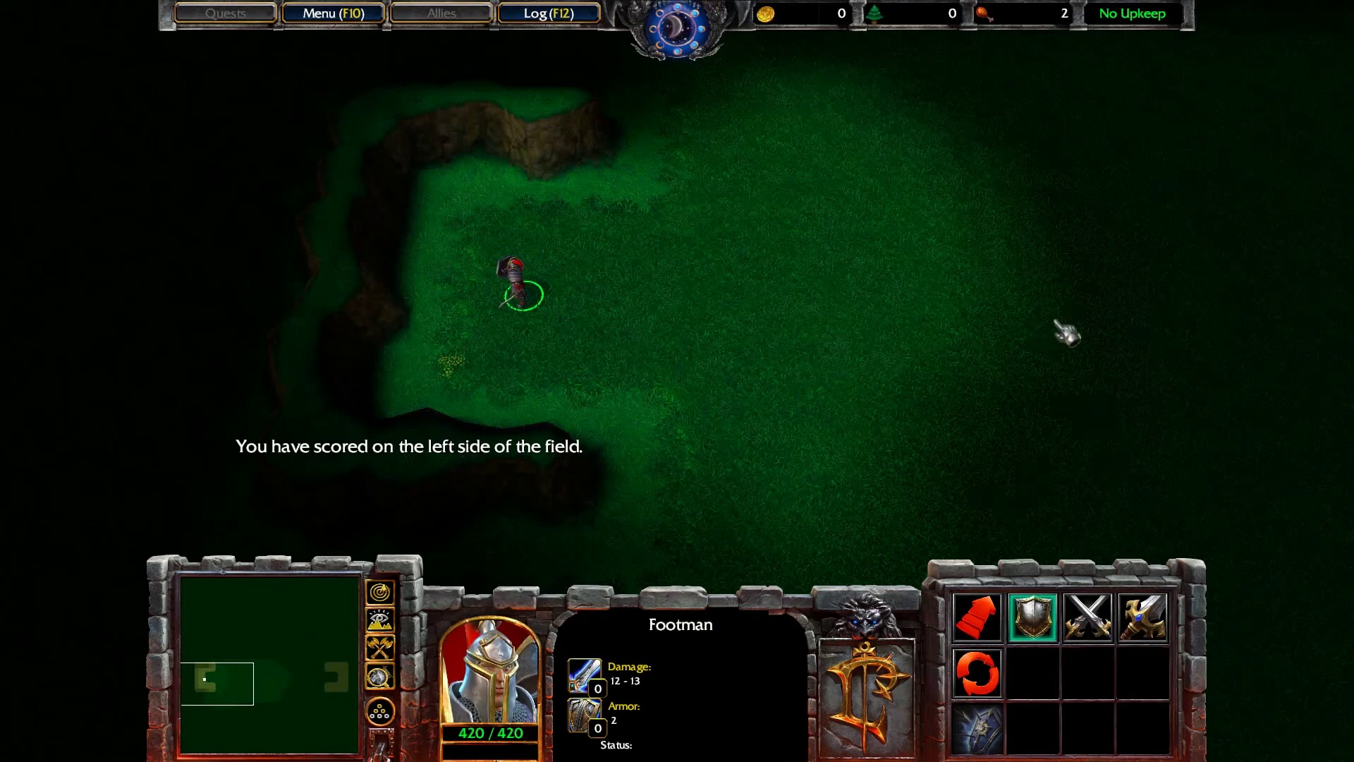
Send the Footman back across the field into the right goal to test its scoring trigger.
right_click(1051, 294)
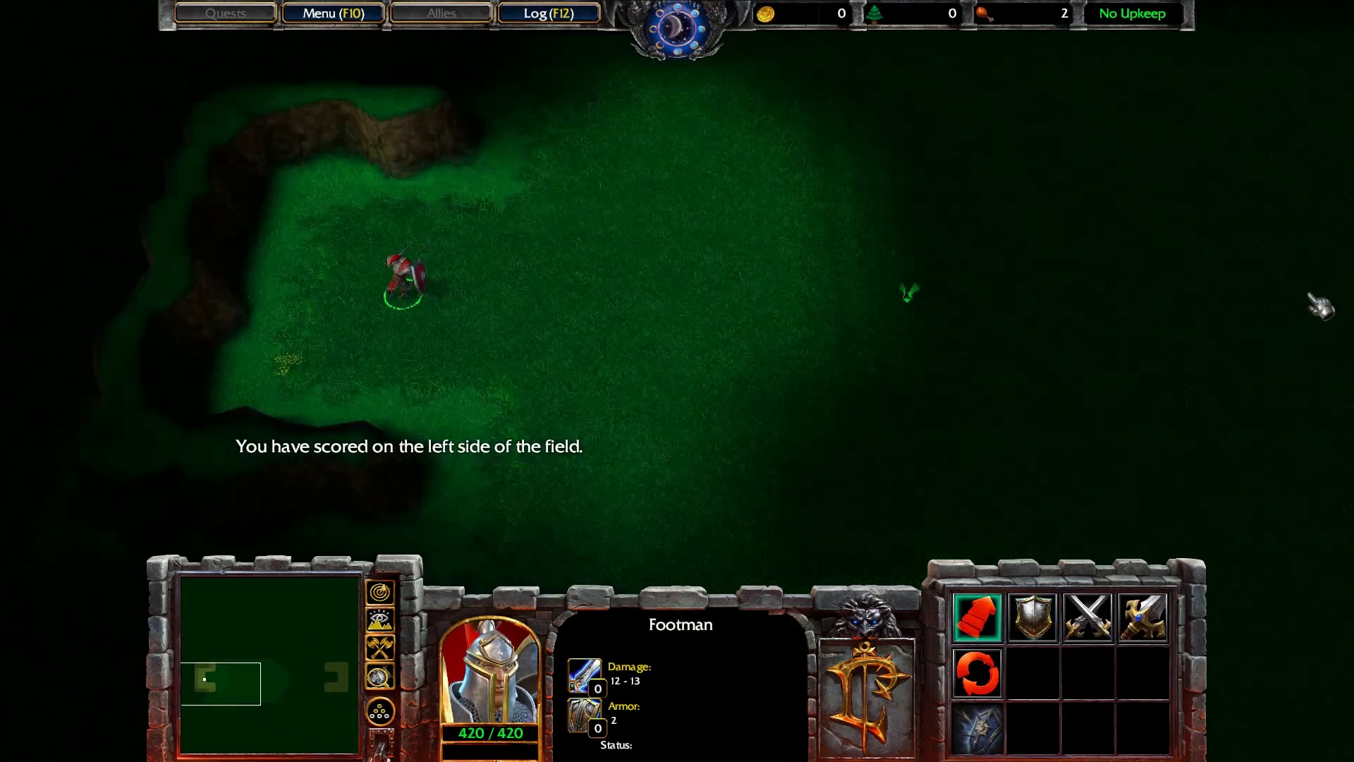
right_click(1241, 289)
right_click(1227, 266)
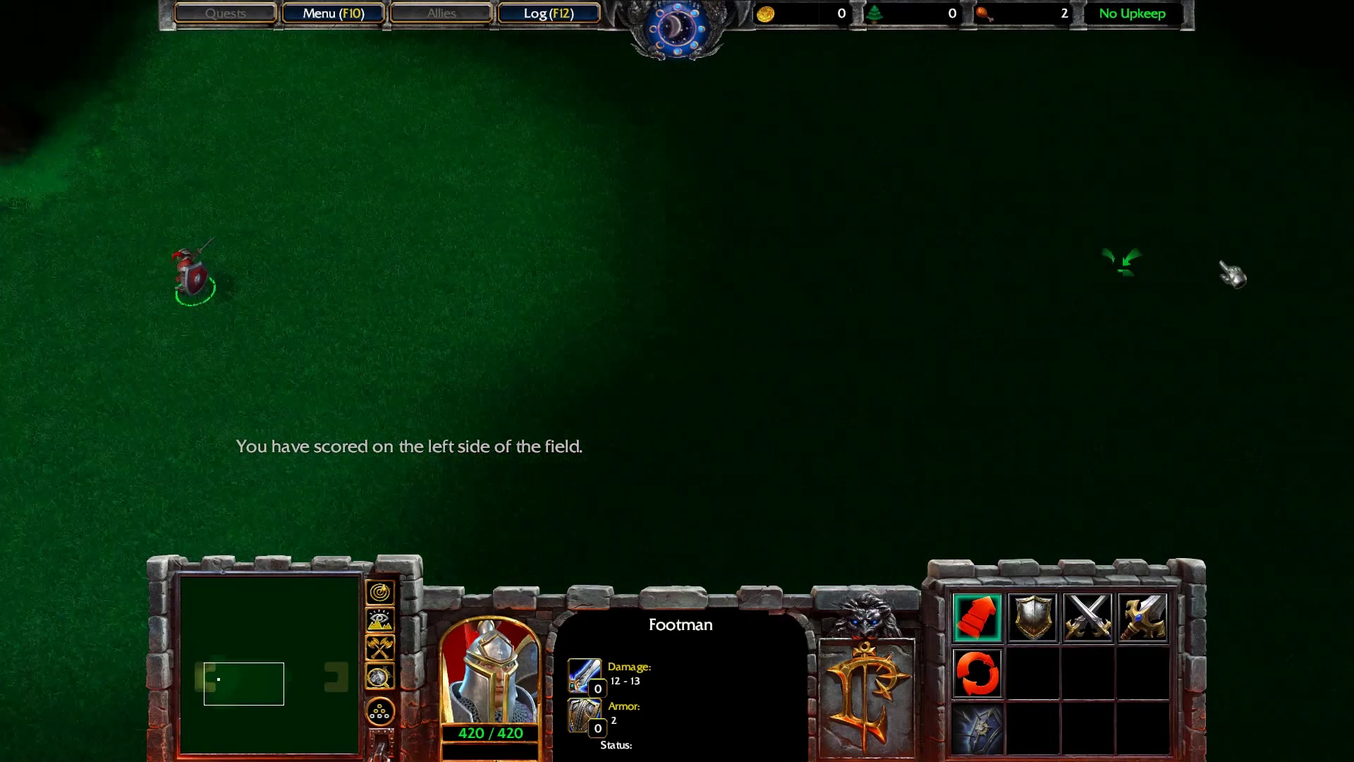
right_click(1121, 255)
right_click(1254, 255)
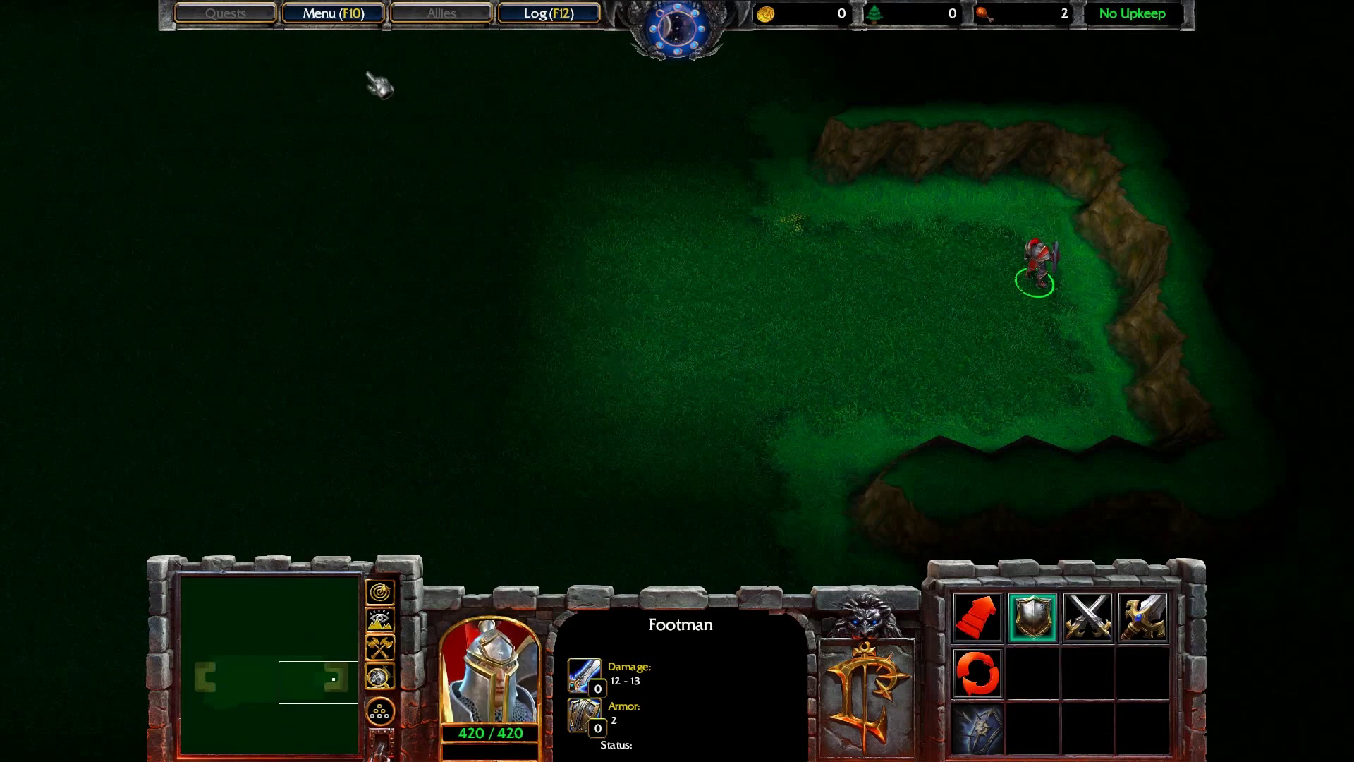
Bring up the in-game options for ending the test game.
left_click(373, 27)
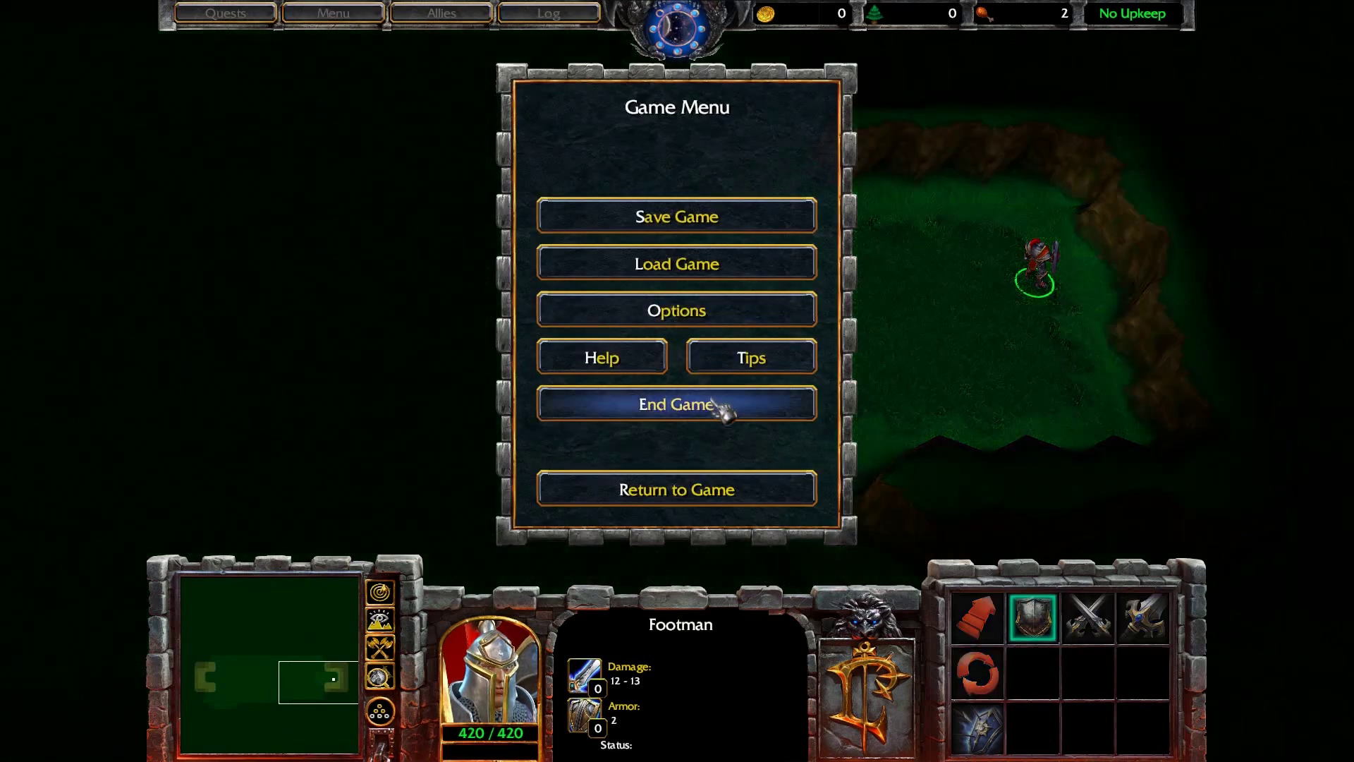